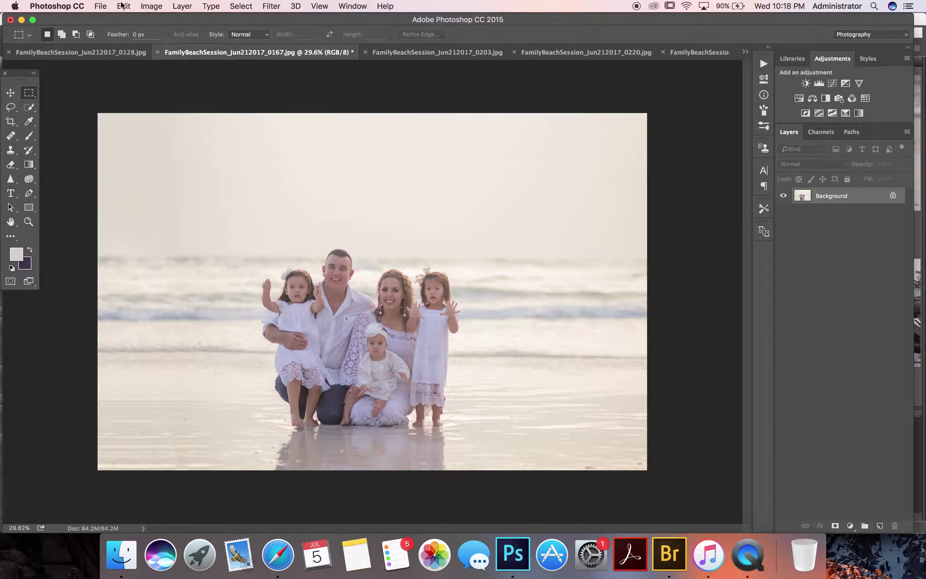
# - Select all of the Eight.jpg sunset sky image and copy it
pyautogui.click(100, 6)
pyautogui.click(84, 89)
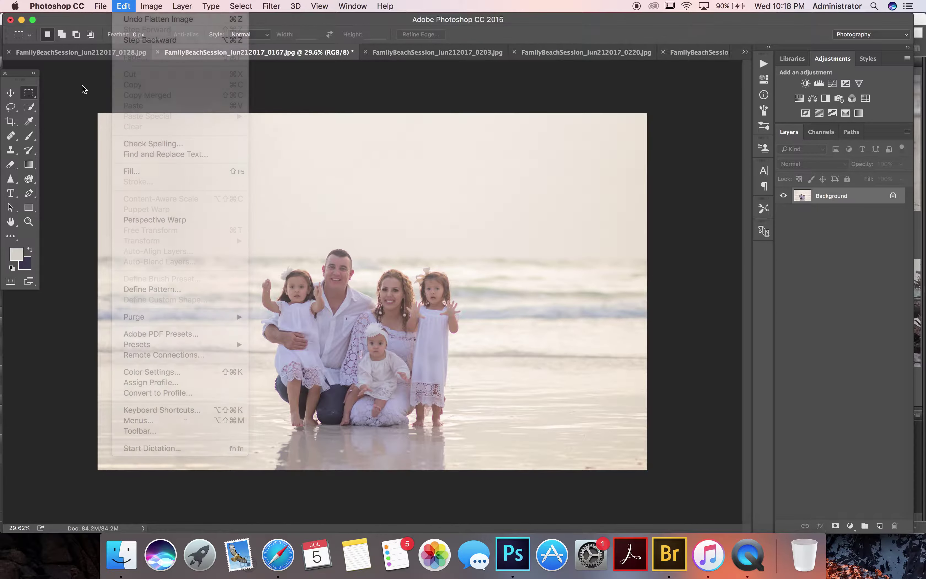
pyautogui.click(745, 52)
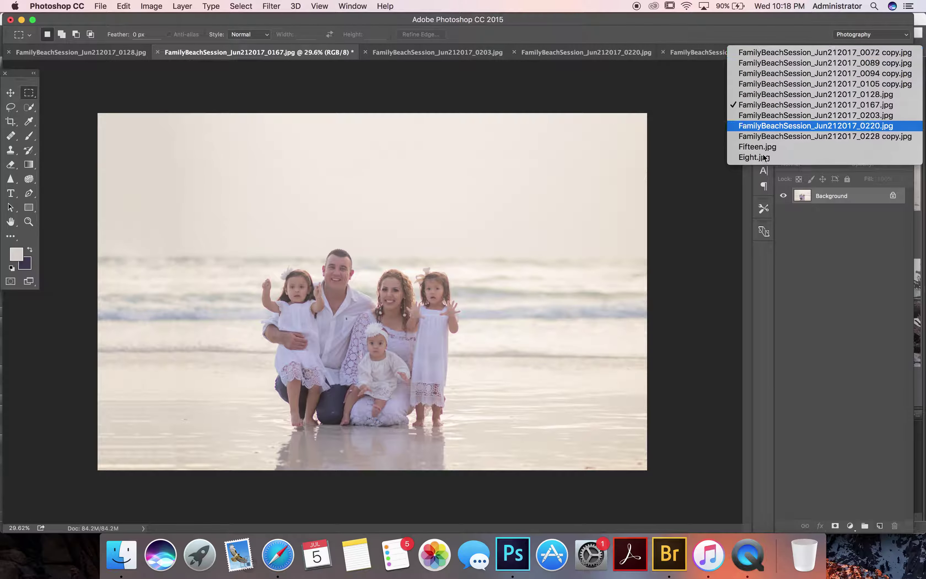
pyautogui.click(763, 158)
pyautogui.press('super+a')
pyautogui.click(123, 6)
pyautogui.click(135, 84)
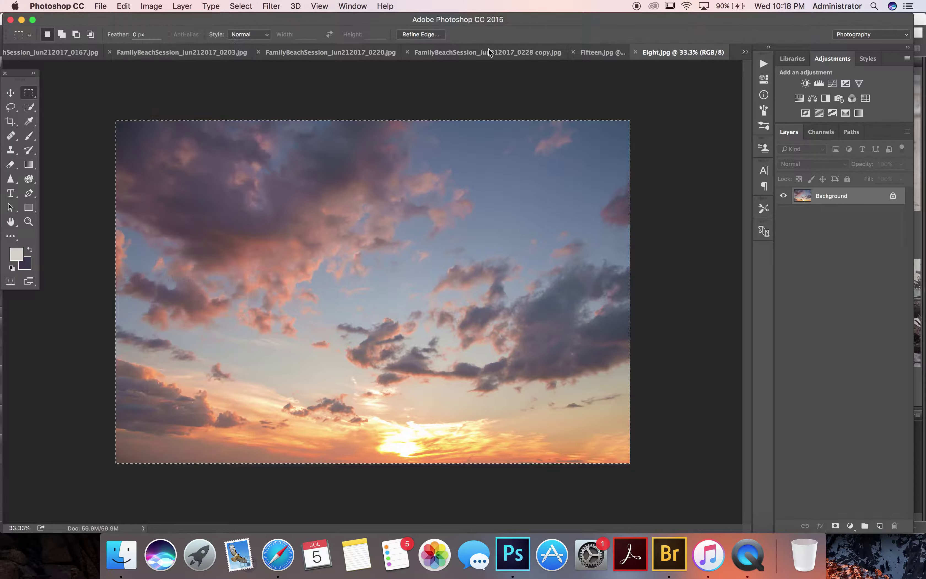
# - Paste the sunset sky into the beach family photo as new Layer 1
pyautogui.click(745, 52)
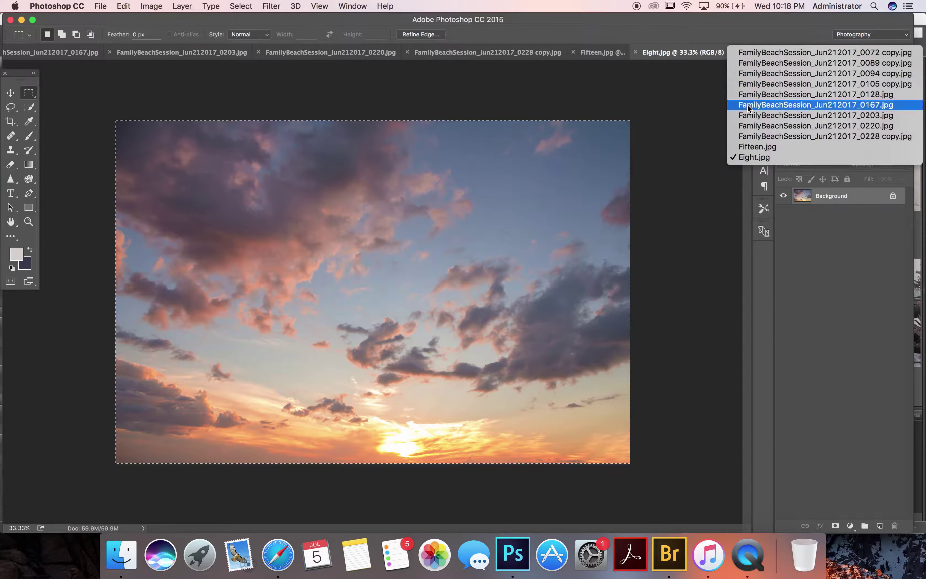
pyautogui.click(749, 101)
pyautogui.scroll(-3, 234, 272)
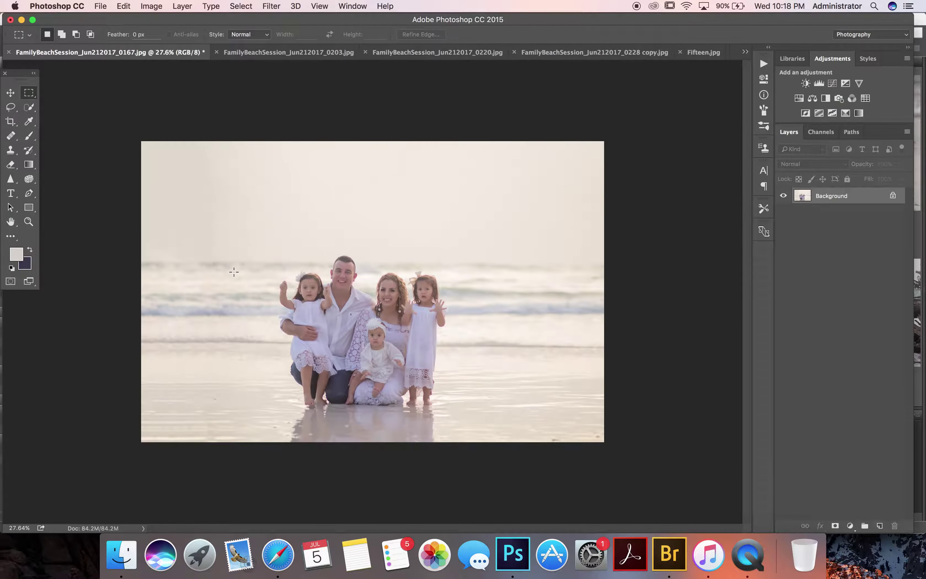
pyautogui.click(124, 5)
pyautogui.click(144, 106)
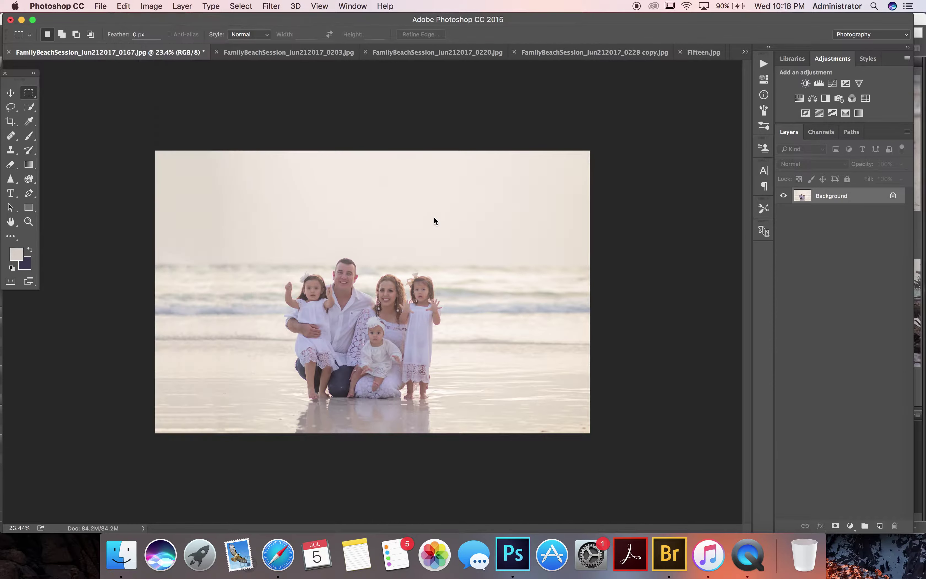
pyautogui.hotkey('ctrl', 't')
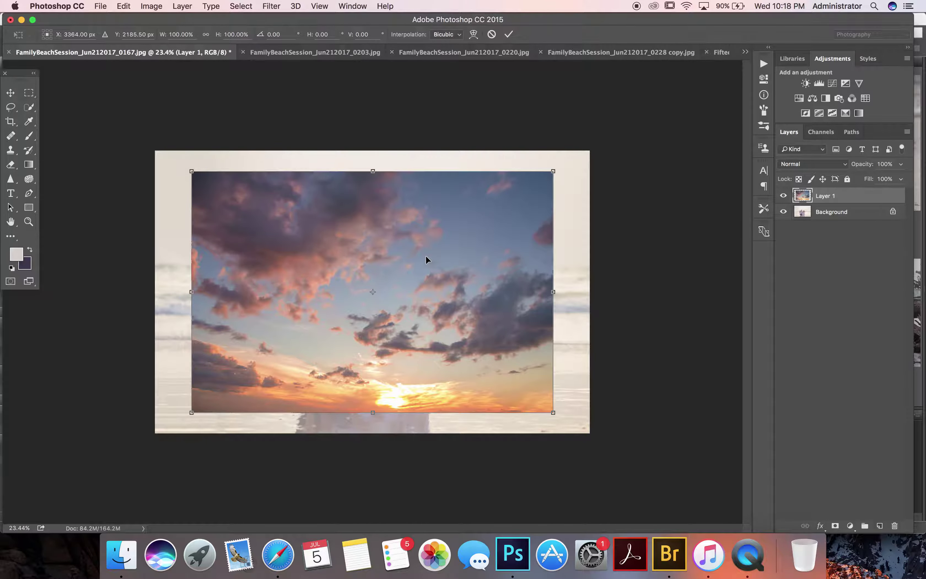
# - Move the sky to the photo's top and stretch it across the full width
pyautogui.moveTo(415, 267)
pyautogui.mouseDown()
pyautogui.moveTo(306, 114)
pyautogui.moveTo(307, 125)
pyautogui.mouseUp()
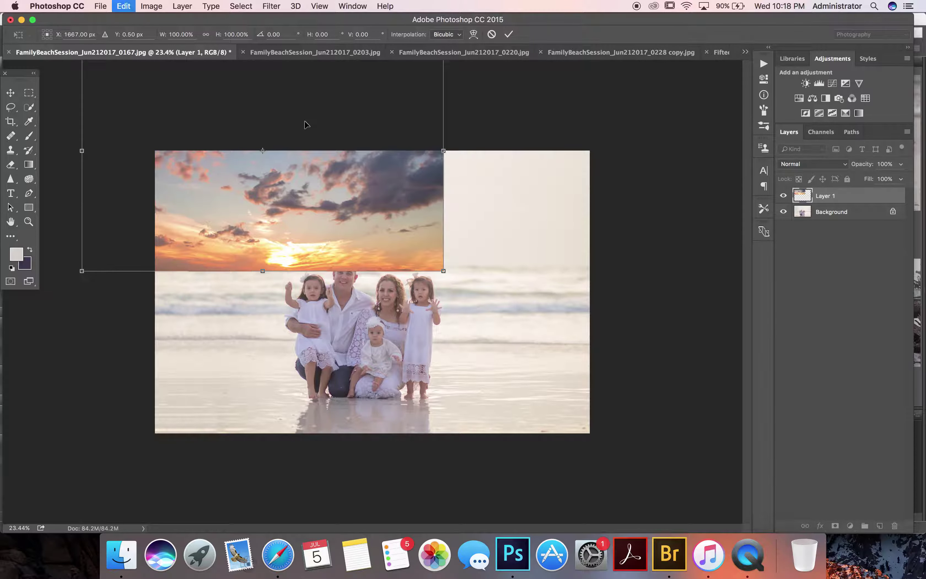
pyautogui.moveTo(444, 270)
pyautogui.mouseDown()
pyautogui.moveTo(614, 277)
pyautogui.moveTo(612, 286)
pyautogui.mouseUp()
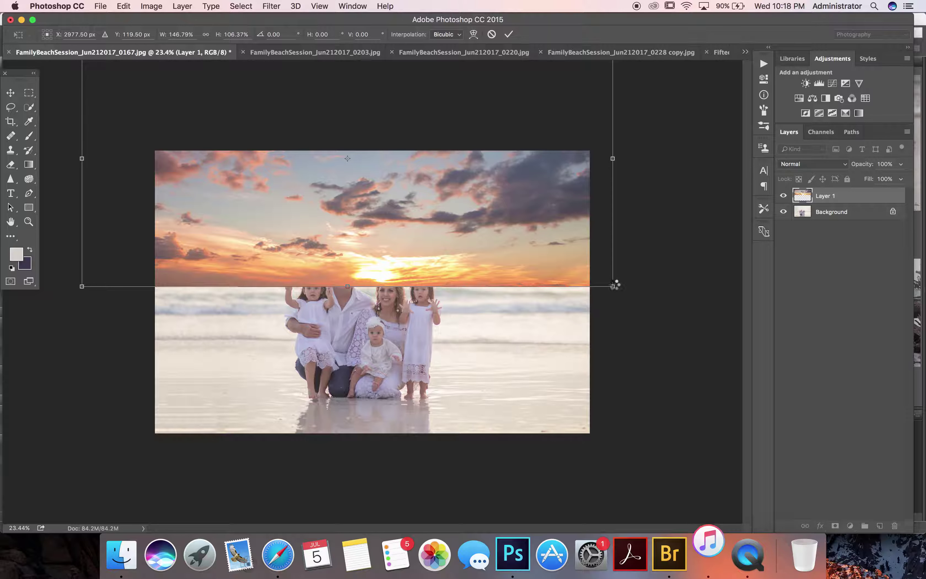
pyautogui.press('Return')
# - Hide the sky layer and make the Background layer active
pyautogui.scroll(-2, 614, 285)
pyautogui.scroll(-2, 614, 285)
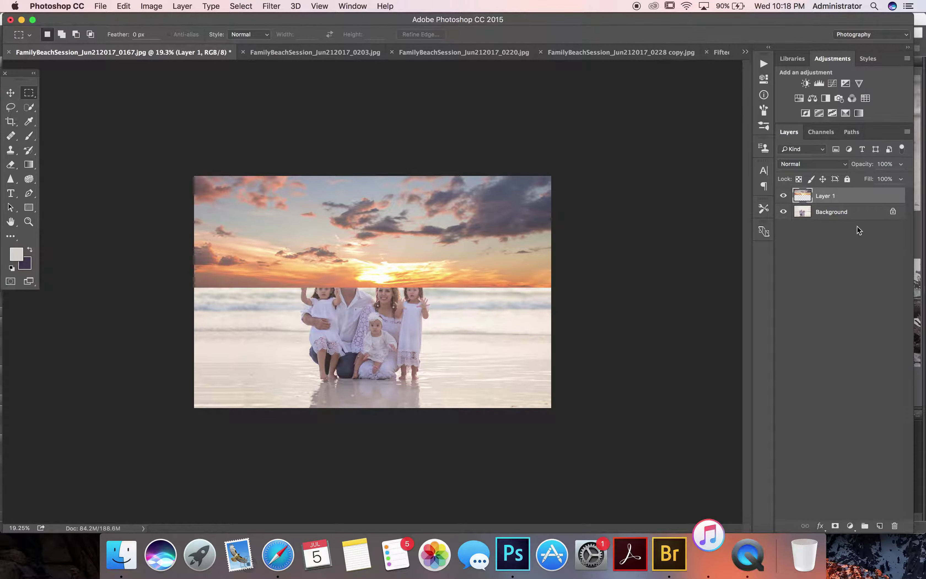
pyautogui.click(783, 196)
pyautogui.click(837, 218)
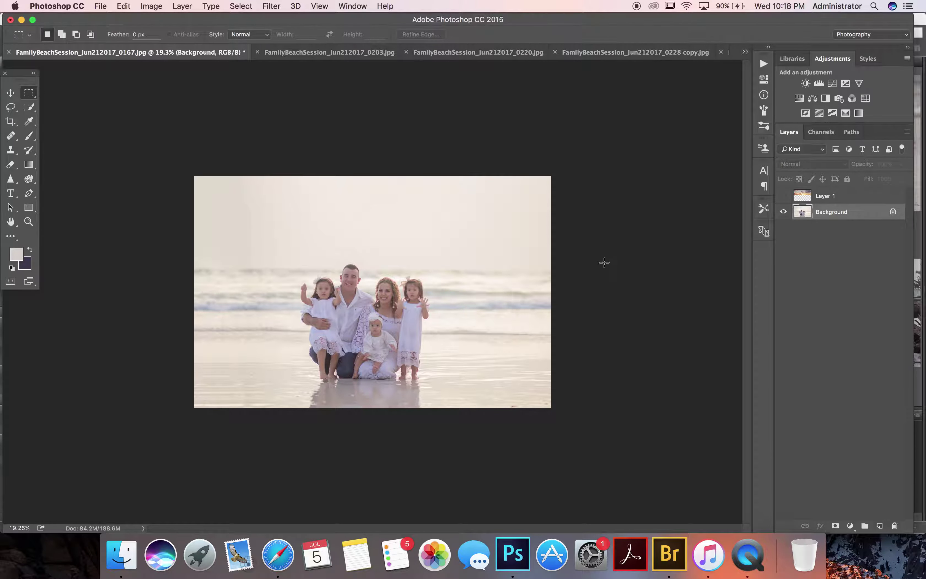
# - Crop outward to extend the canvas above, left and right of the beach photo
pyautogui.click(10, 121)
pyautogui.moveTo(374, 178); pyautogui.dragTo(373, 155)
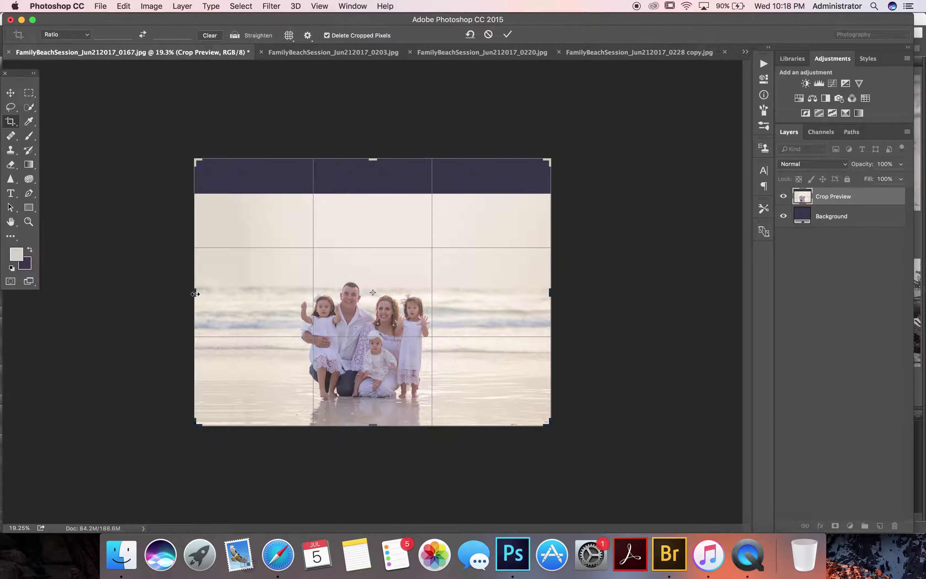
pyautogui.moveTo(195, 293); pyautogui.dragTo(167, 294)
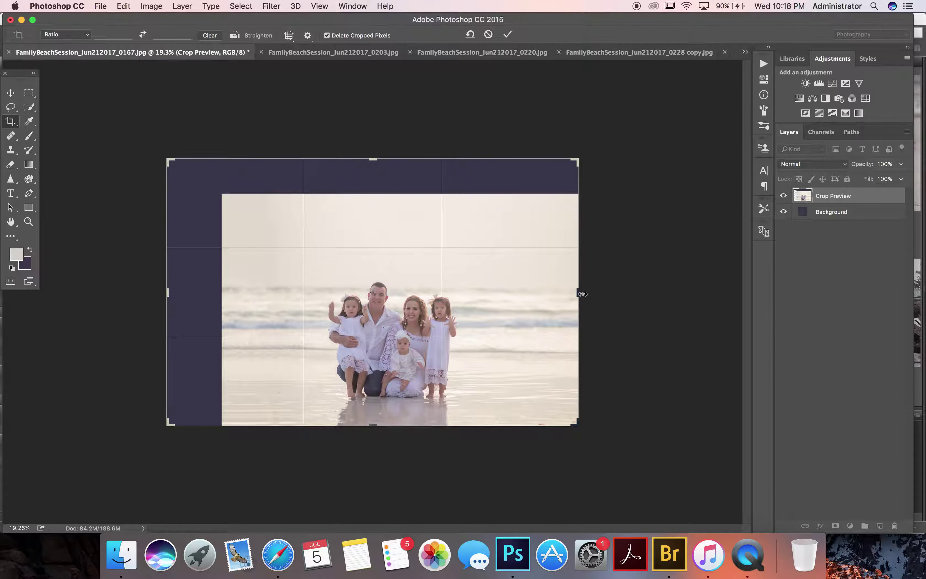
pyautogui.moveTo(582, 294); pyautogui.dragTo(612, 293)
pyautogui.press('Return')
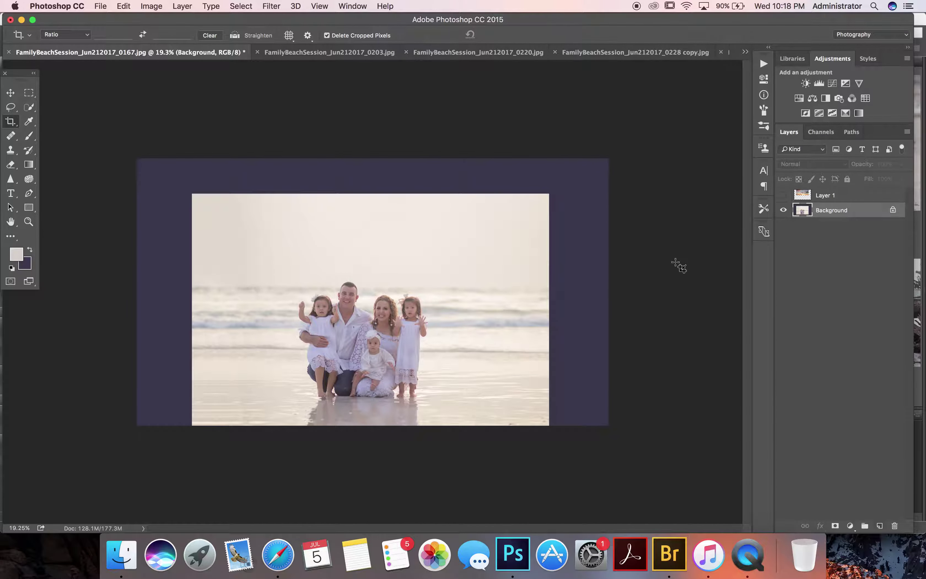
pyautogui.click(28, 93)
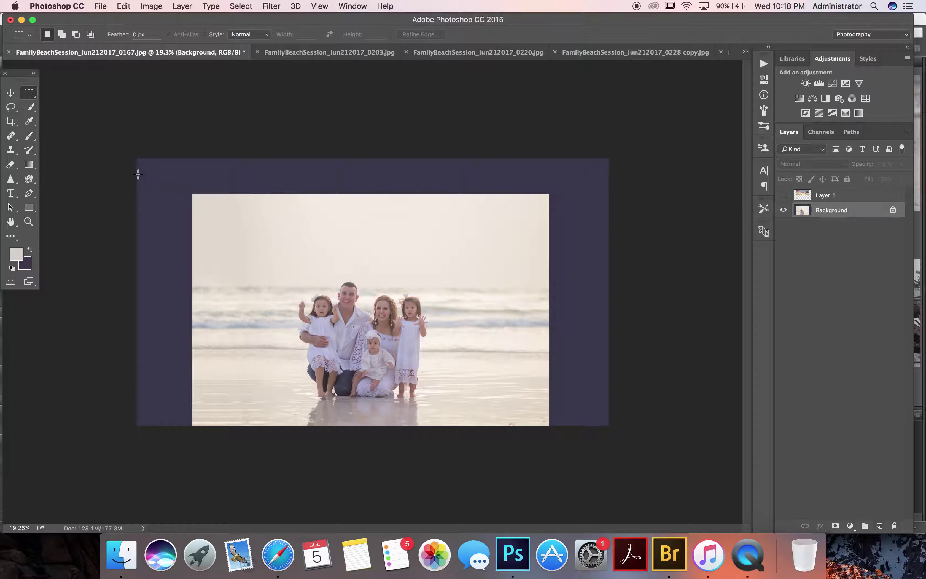
pyautogui.moveTo(134, 190); pyautogui.dragTo(253, 403)
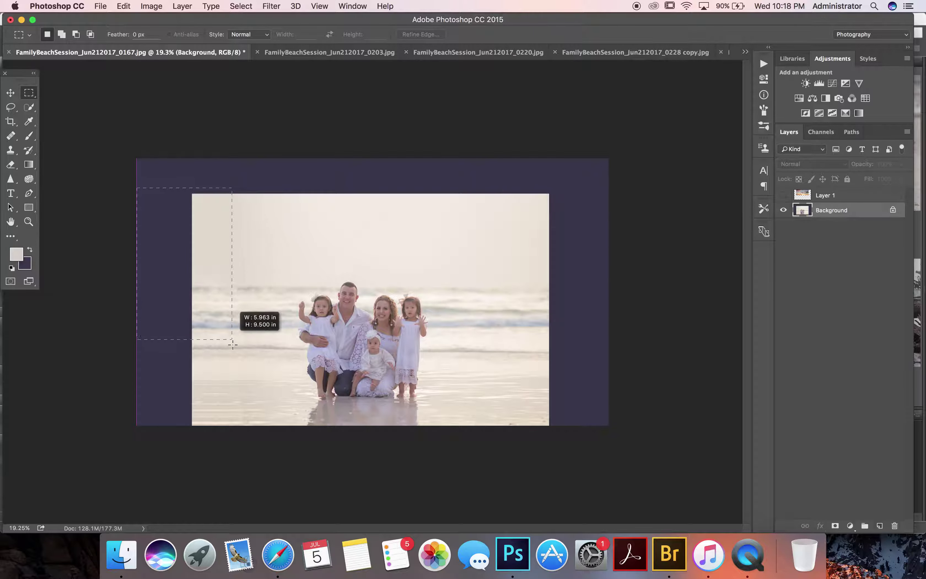
pyautogui.moveTo(253, 403); pyautogui.dragTo(256, 437)
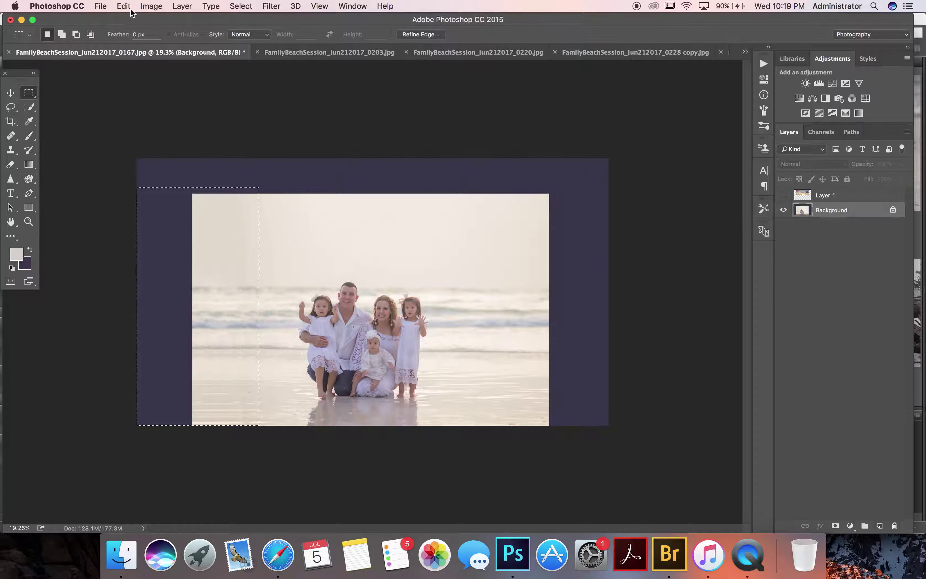
pyautogui.click(123, 5)
pyautogui.click(134, 170)
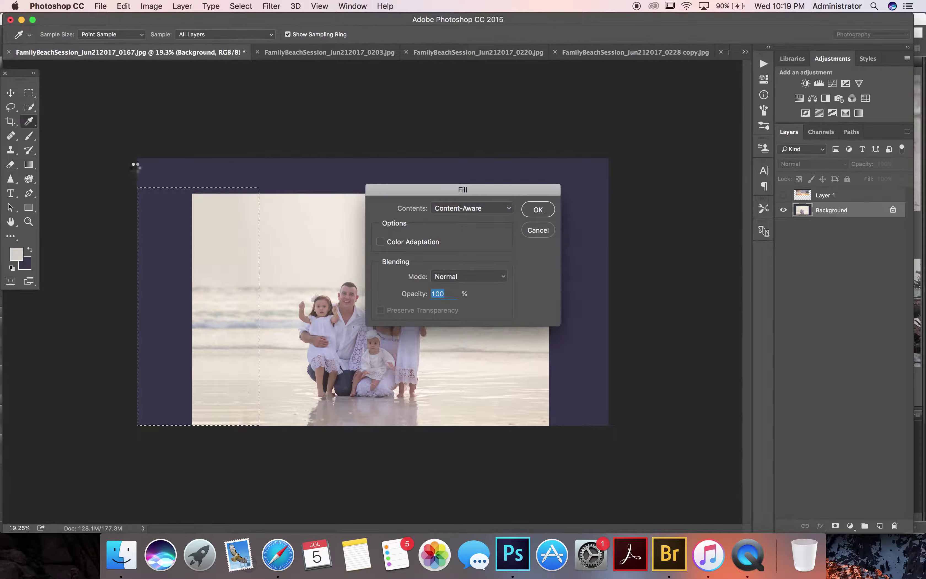
pyautogui.press('Return')
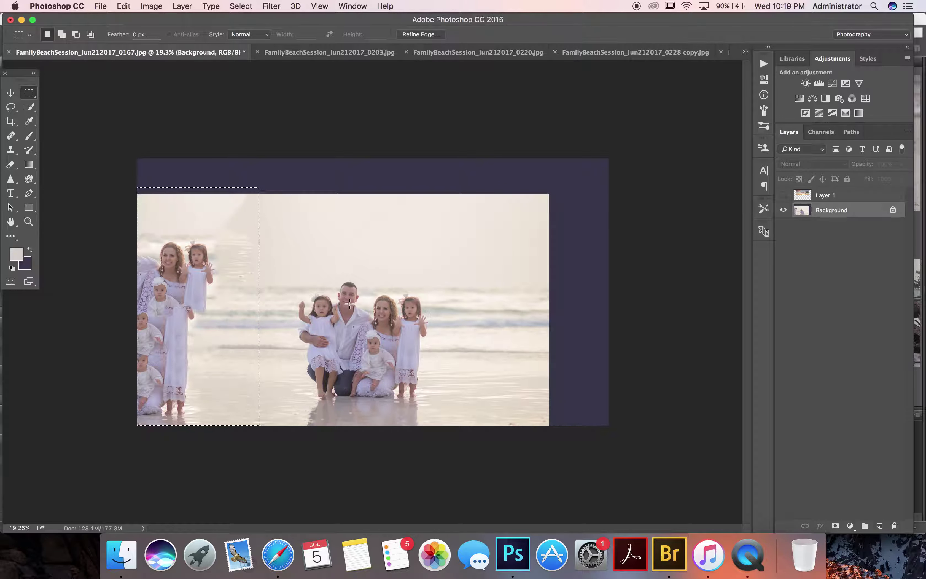
pyautogui.hotkey('ctrl', 'z')
pyautogui.hotkey('ctrl', 'd')
pyautogui.hotkey('ctrl', '+')
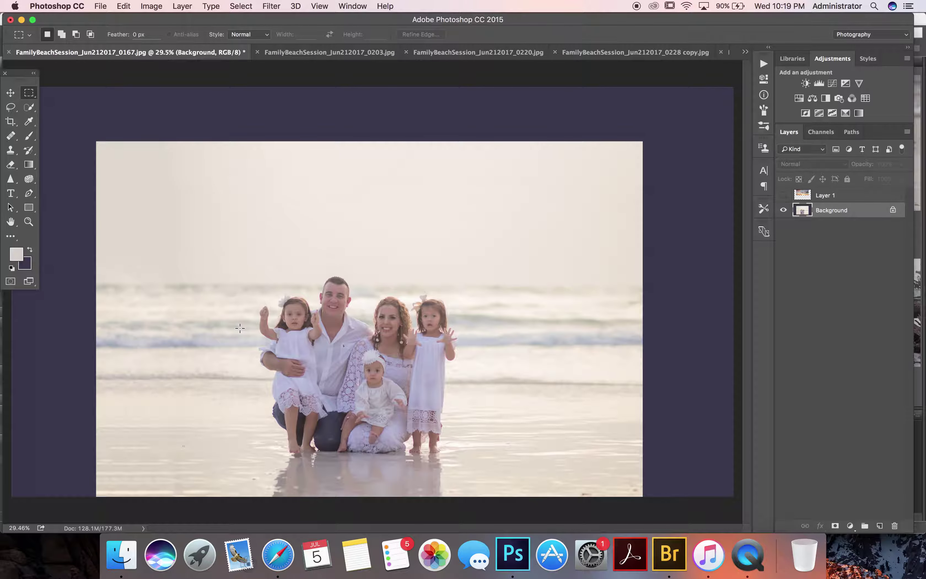
pyautogui.moveTo(95, 141); pyautogui.dragTo(257, 537)
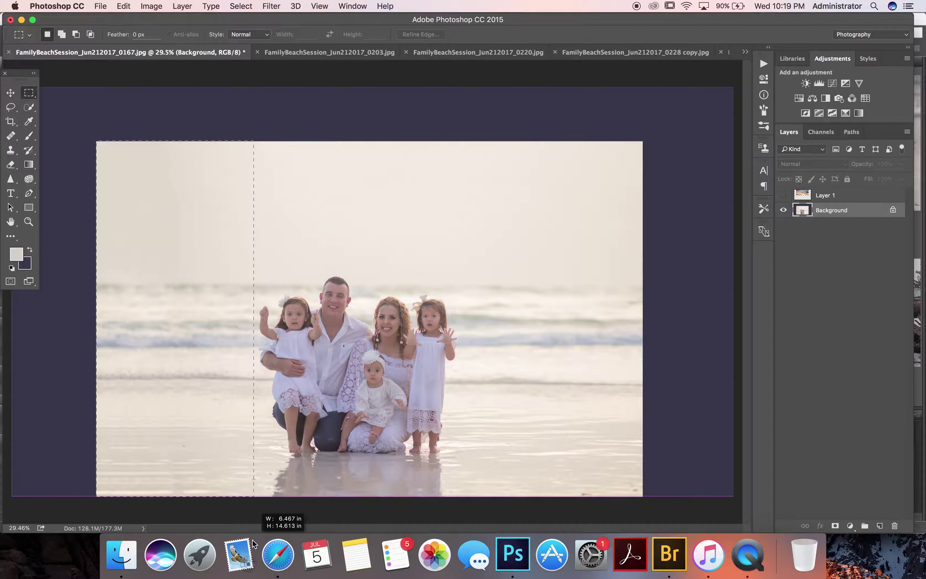
# - Stretch the beach scene's left strip outward over the left purple border
pyautogui.moveTo(258, 536); pyautogui.dragTo(252, 537)
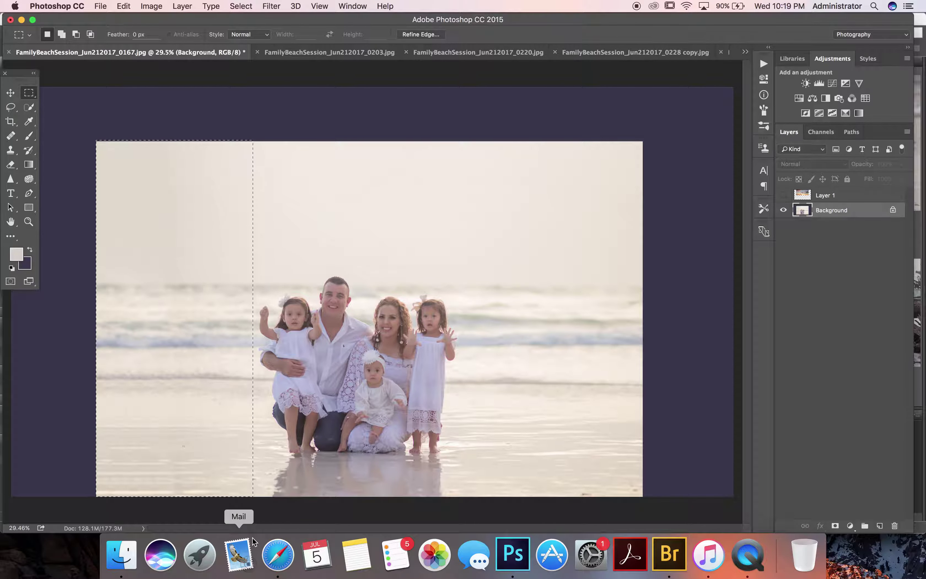
pyautogui.hotkey('ctrl', 't')
pyautogui.hotkey('ctrl', '-')
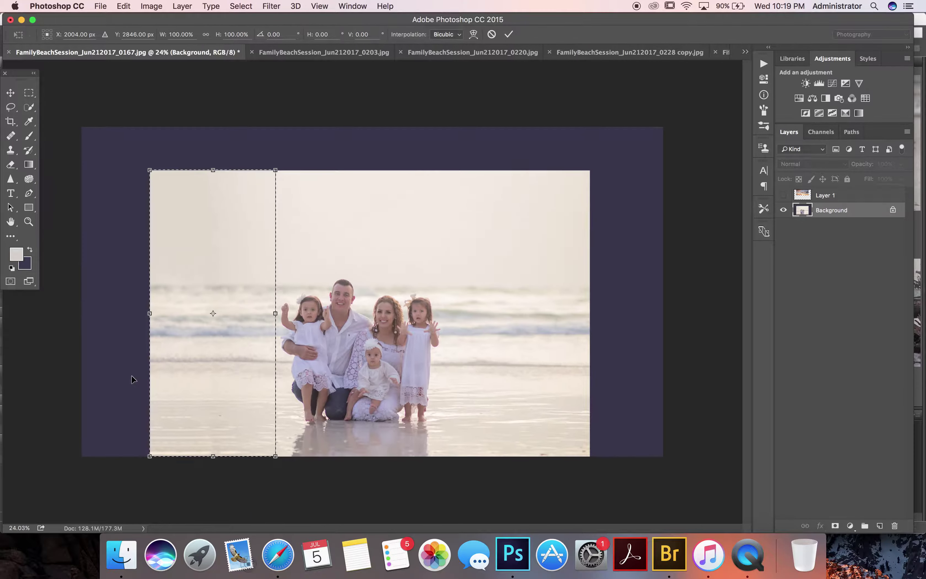
pyautogui.moveTo(167, 311); pyautogui.dragTo(131, 310)
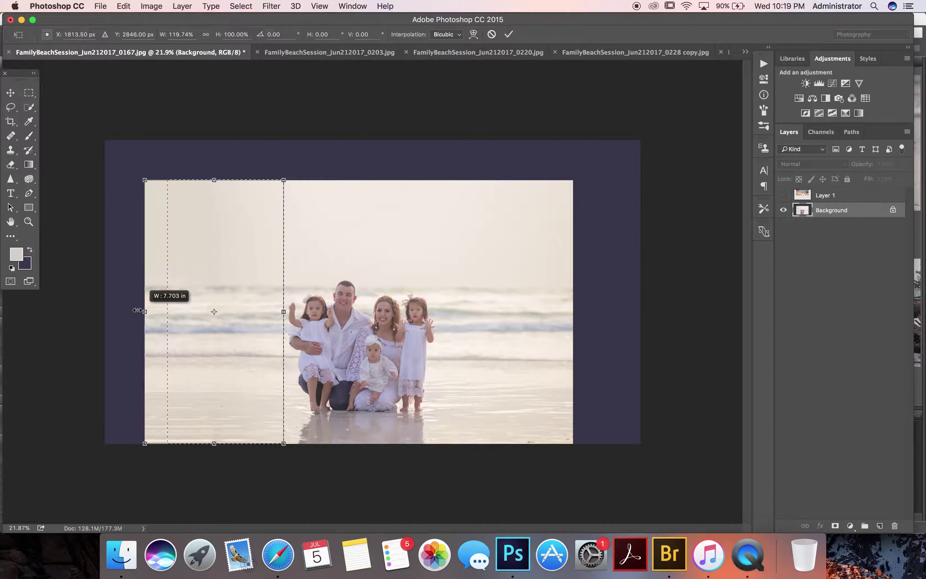
pyautogui.press('Return')
pyautogui.hotkey('ctrl', 'd')
# - Stretch the beach scene's right strip outward over the right purple border
pyautogui.moveTo(440, 180); pyautogui.dragTo(574, 450)
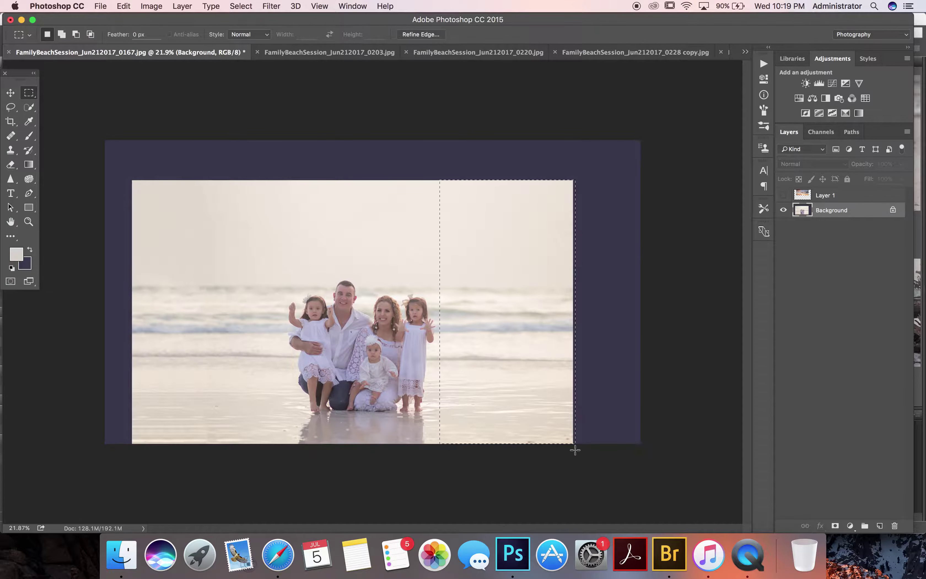
pyautogui.hotkey('ctrl', 't')
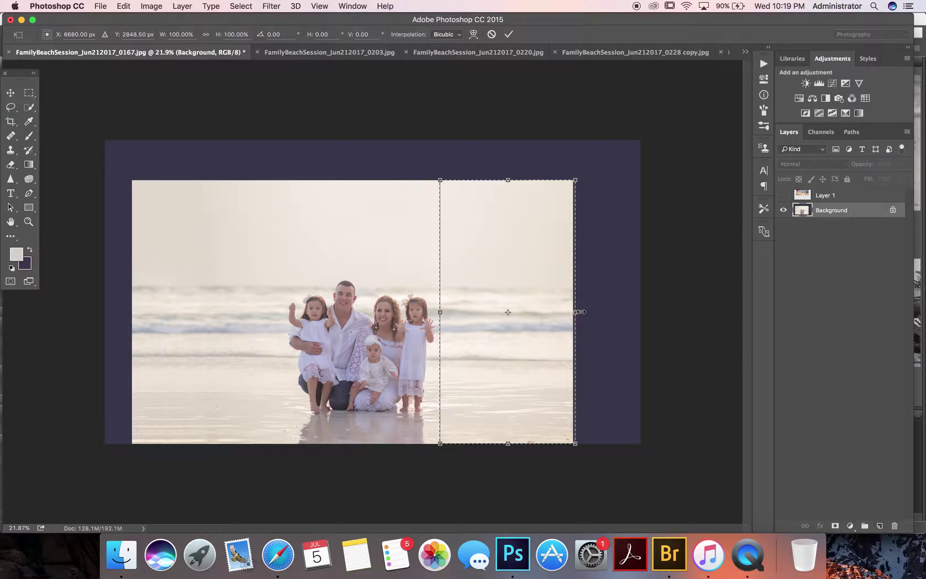
pyautogui.moveTo(579, 312); pyautogui.dragTo(624, 312)
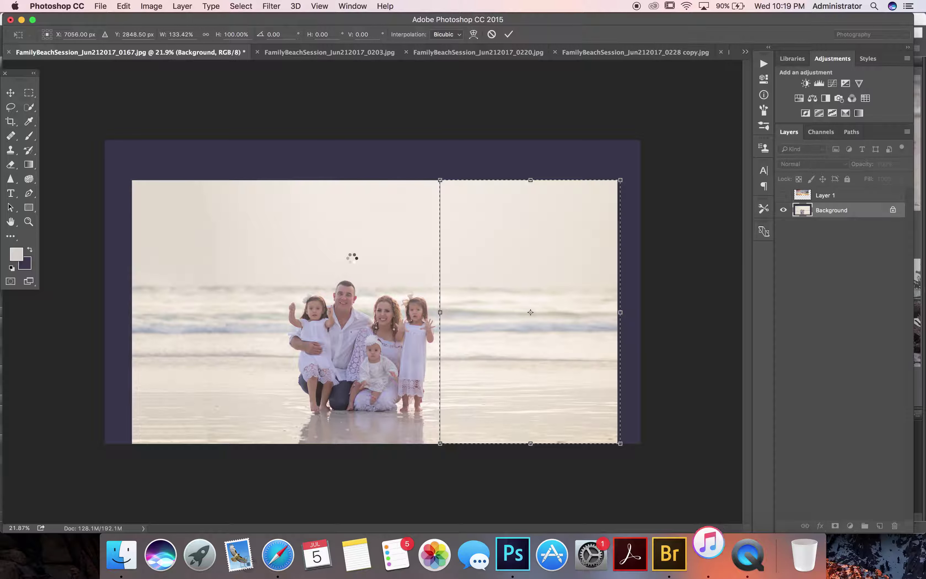
pyautogui.press('Return')
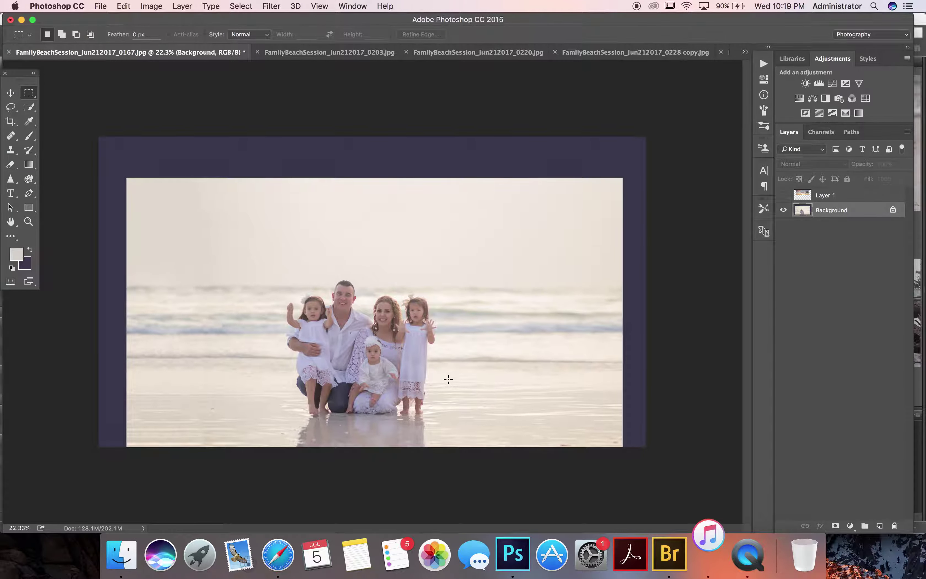
pyautogui.scroll(2, 448, 379)
pyautogui.click(10, 122)
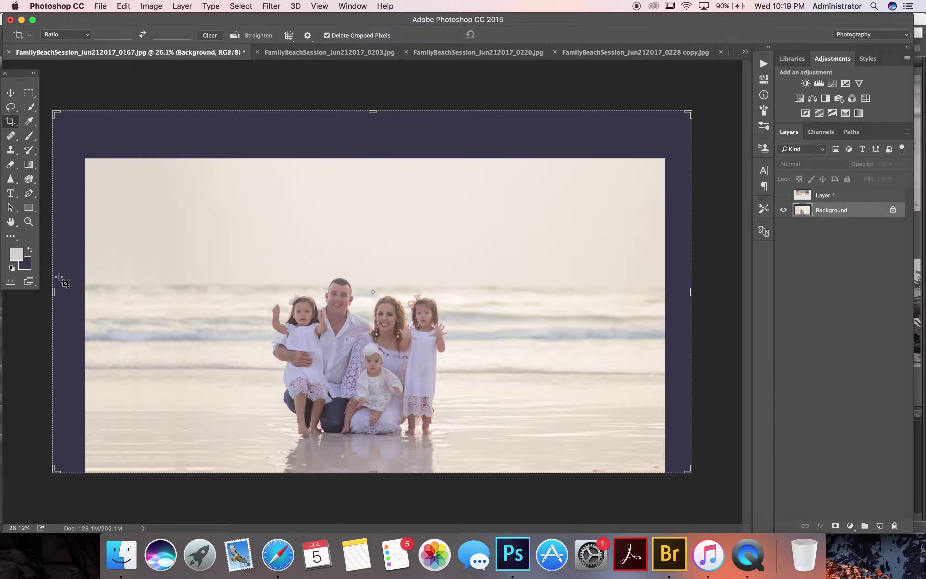
pyautogui.moveTo(54, 293); pyautogui.dragTo(68, 293)
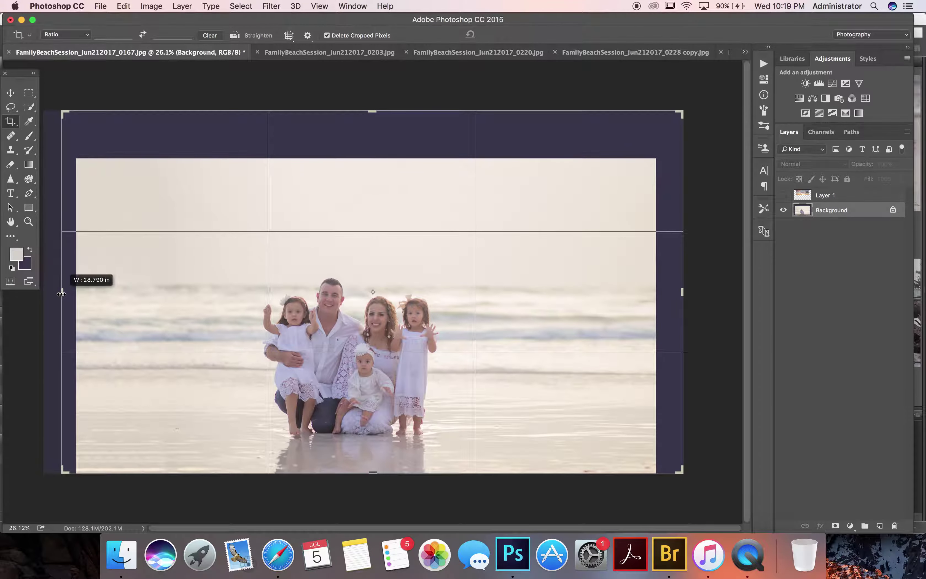
pyautogui.moveTo(68, 293); pyautogui.dragTo(67, 294)
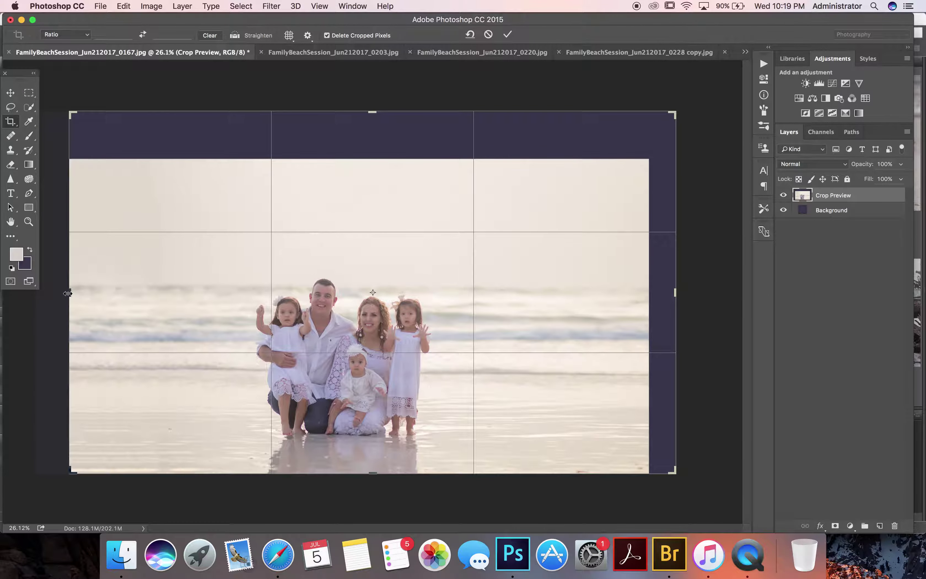
pyautogui.moveTo(674, 292); pyautogui.dragTo(665, 291)
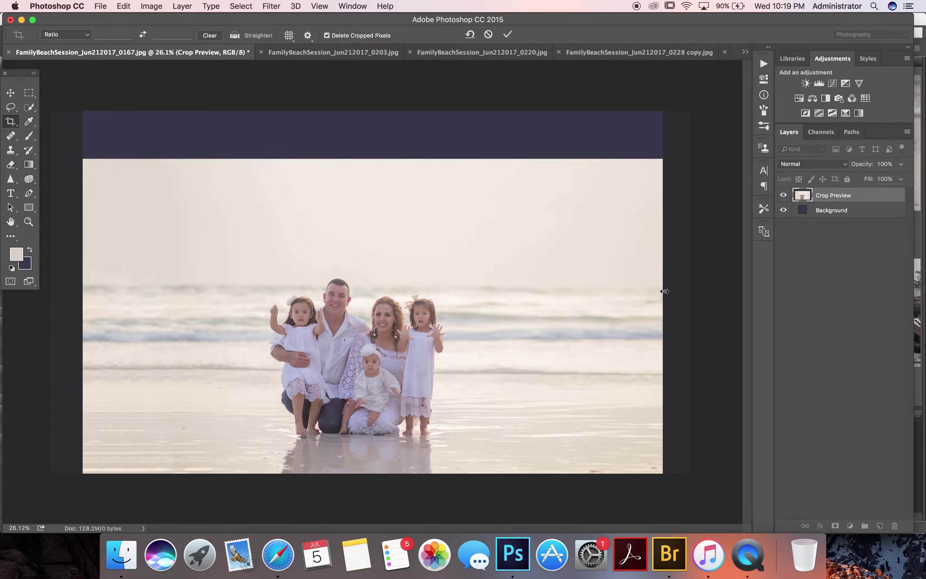
pyautogui.click(454, 385)
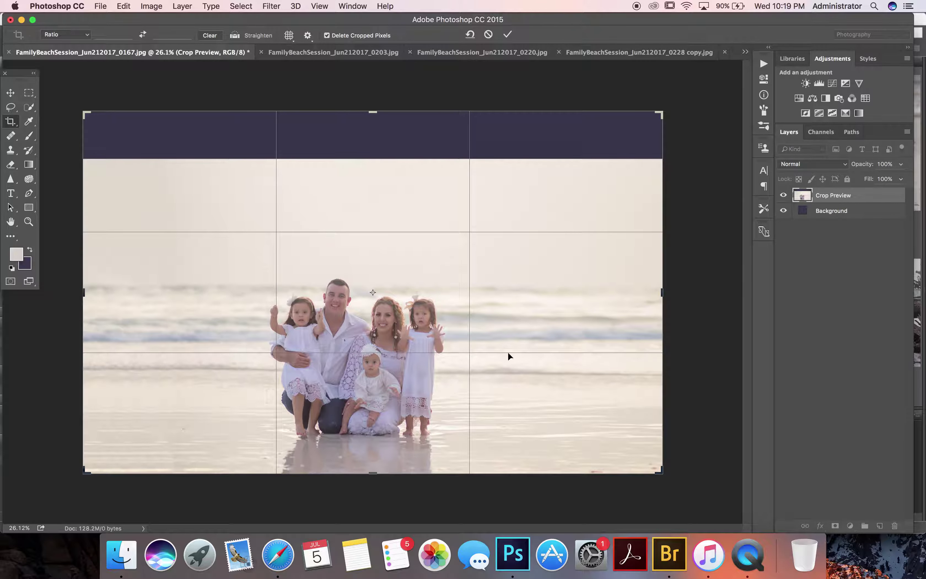
pyautogui.moveTo(667, 283); pyautogui.dragTo(656, 291)
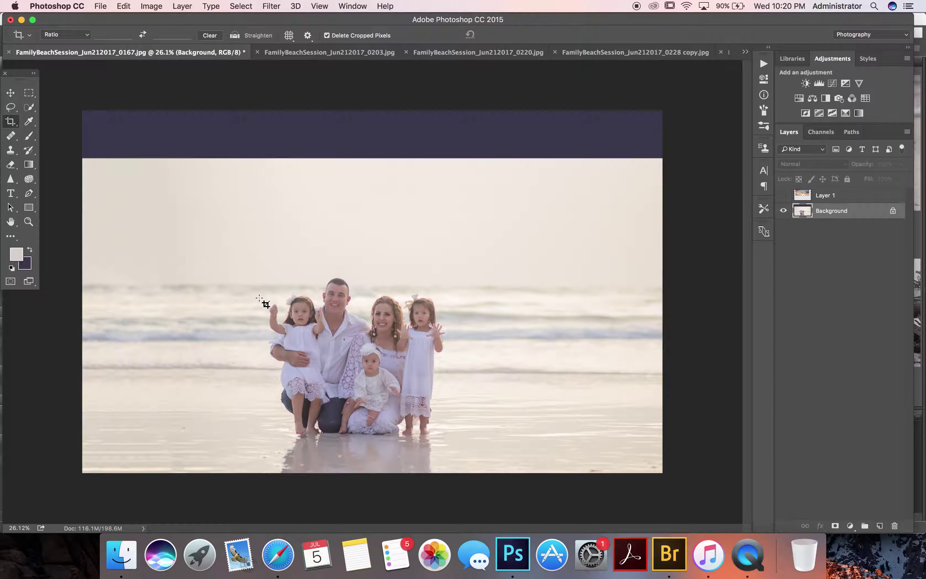
pyautogui.click(362, 163)
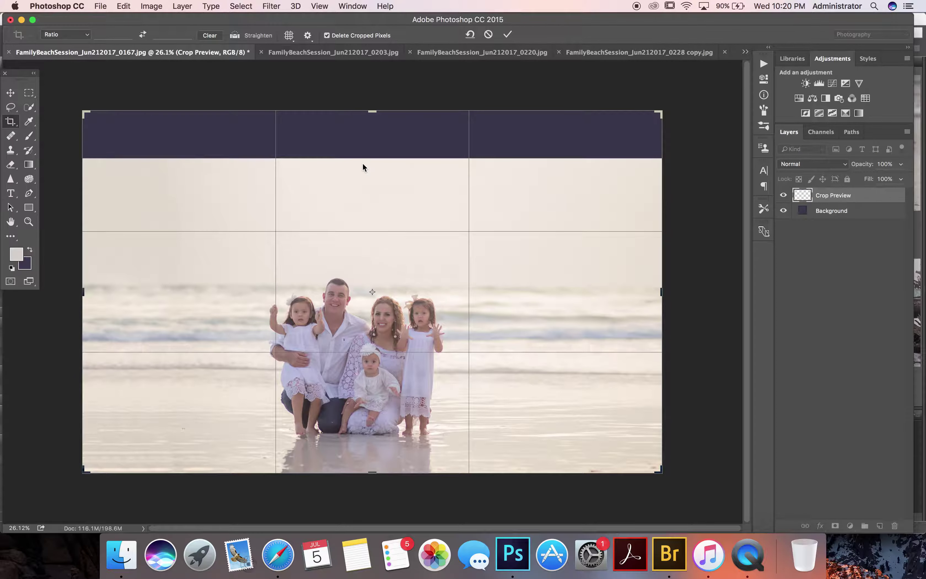
pyautogui.press('Escape')
pyautogui.click(29, 93)
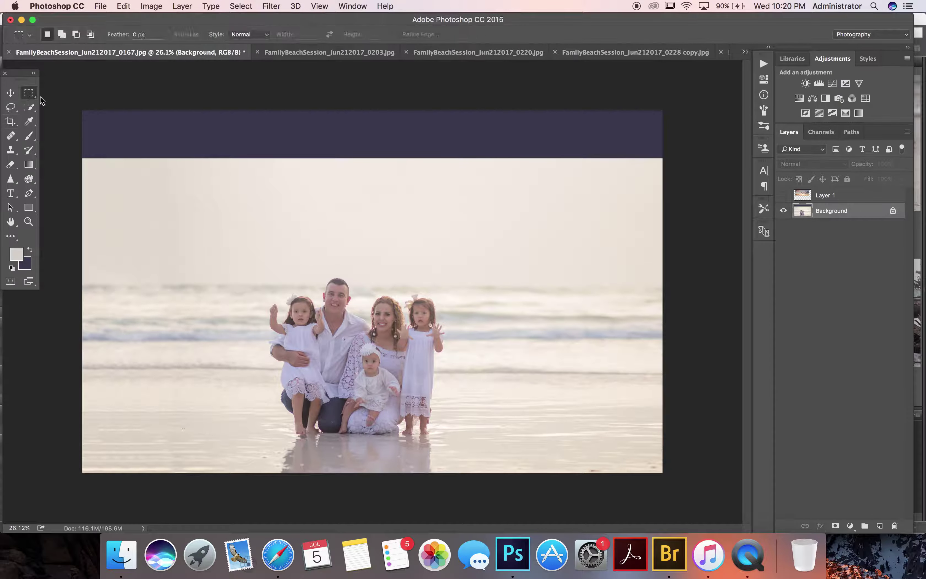
# - Content-aware fill the selected purple band across the top with matching sky
pyautogui.moveTo(78, 98); pyautogui.dragTo(689, 167)
pyautogui.click(123, 6)
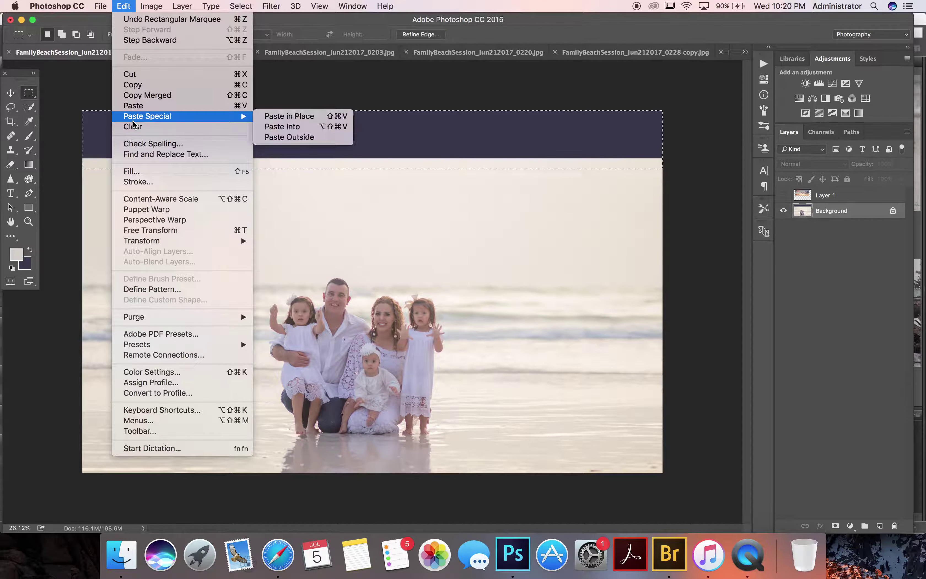
pyautogui.click(142, 171)
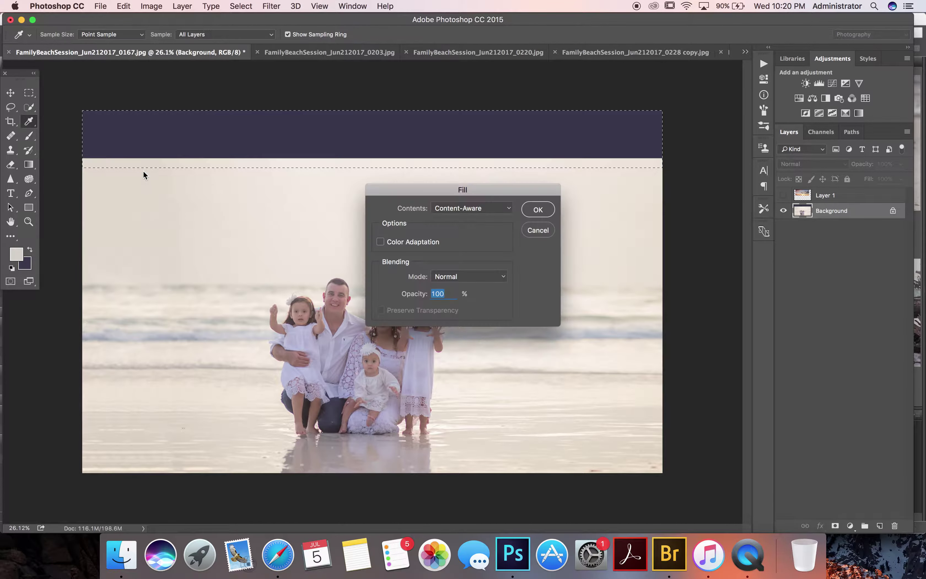
pyautogui.press('Return')
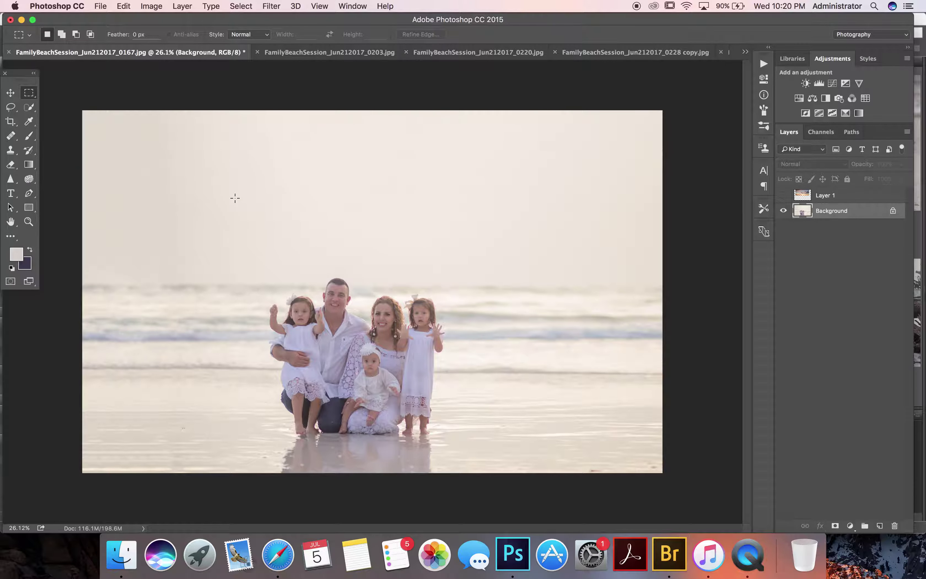
pyautogui.rightClick(839, 204)
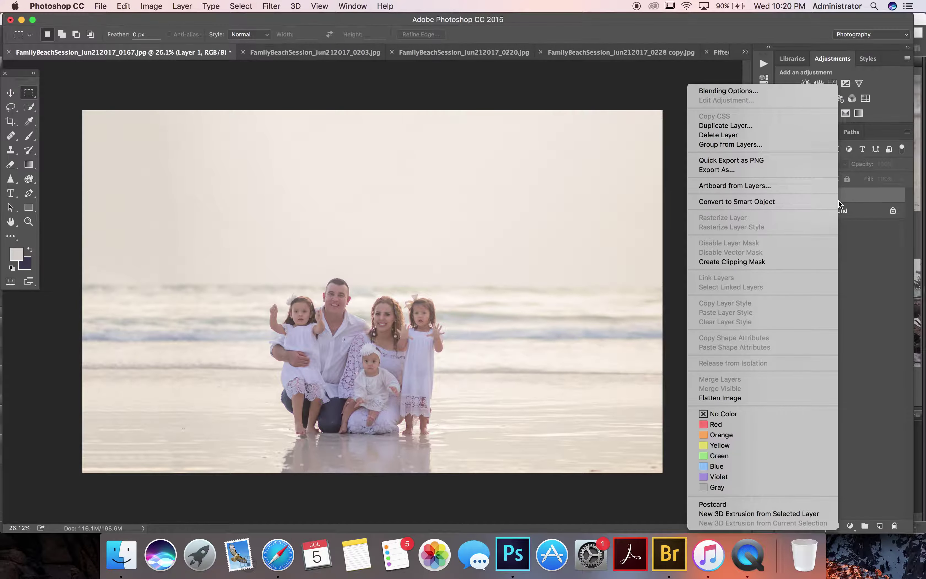
# - Show the sunset sky layer and stretch it across the photo's full width
pyautogui.click(848, 202)
pyautogui.click(783, 195)
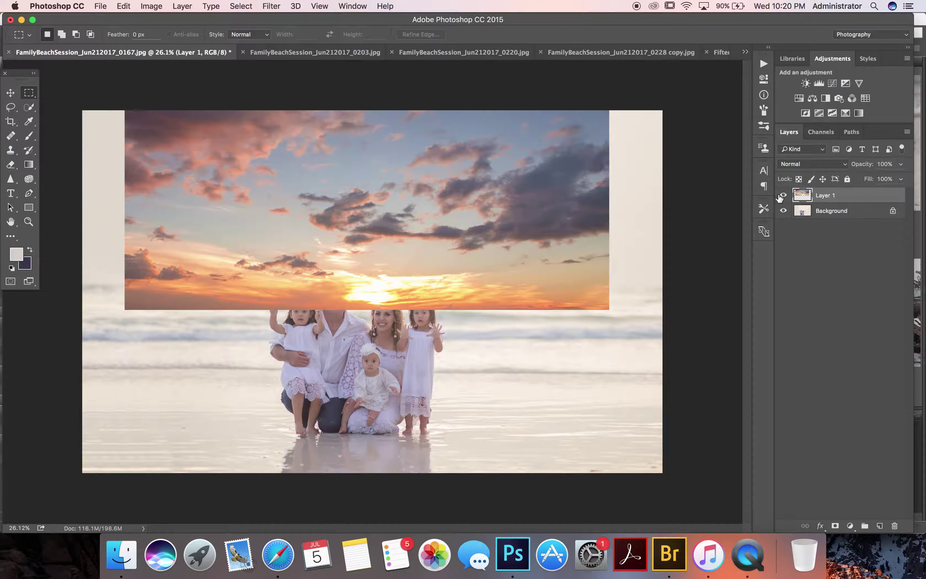
pyautogui.press('super+t')
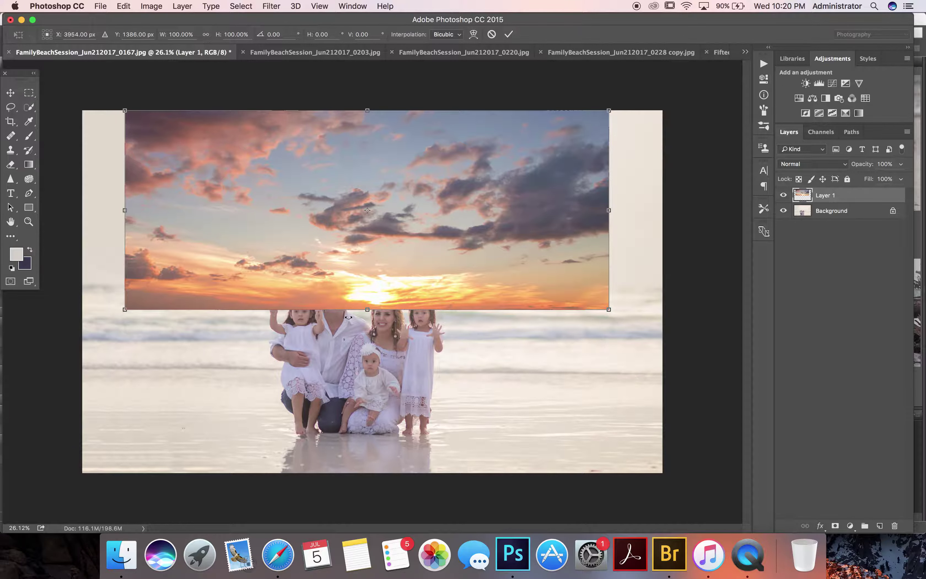
pyautogui.moveTo(405, 262); pyautogui.dragTo(285, 257)
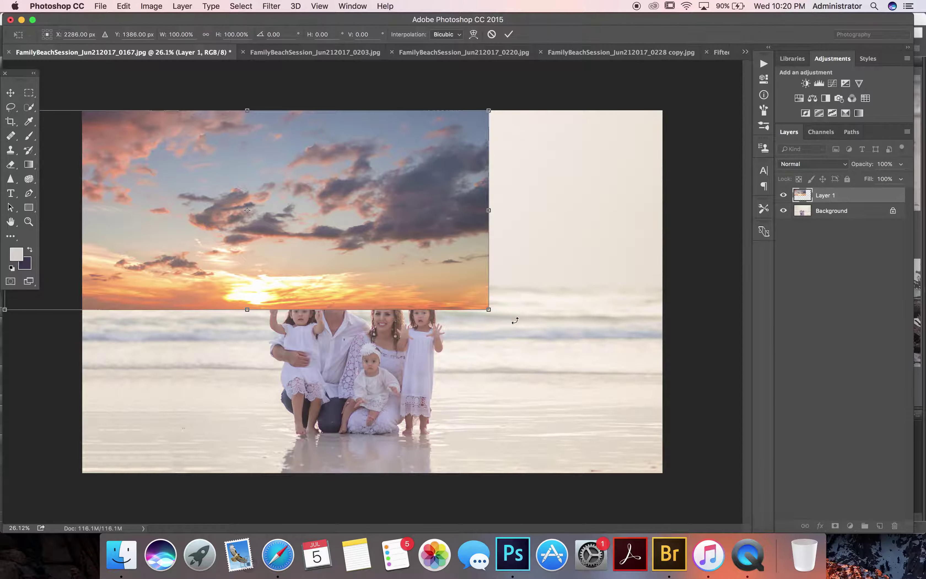
pyautogui.moveTo(493, 311)
pyautogui.mouseDown()
pyautogui.moveTo(709, 242)
pyautogui.moveTo(713, 304)
pyautogui.mouseUp()
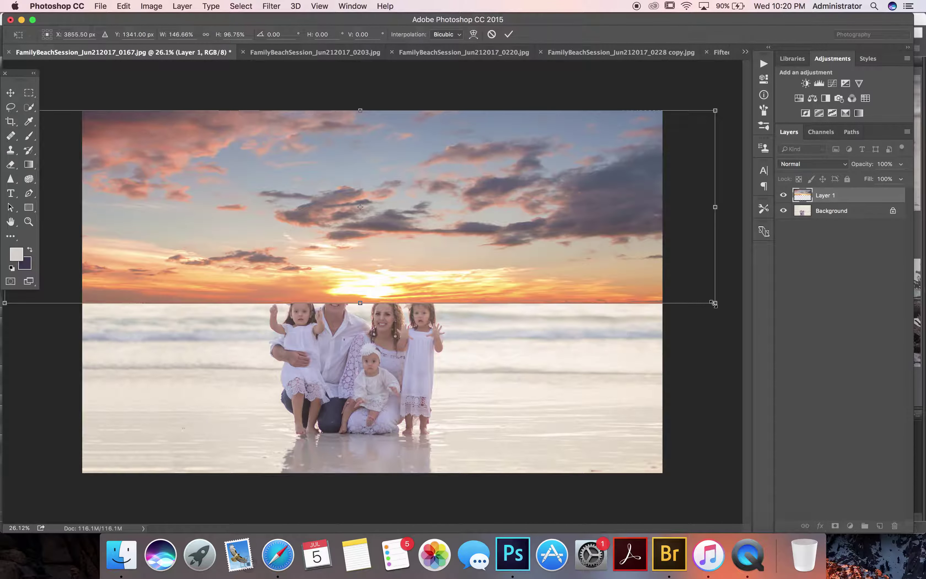
pyautogui.press('Return')
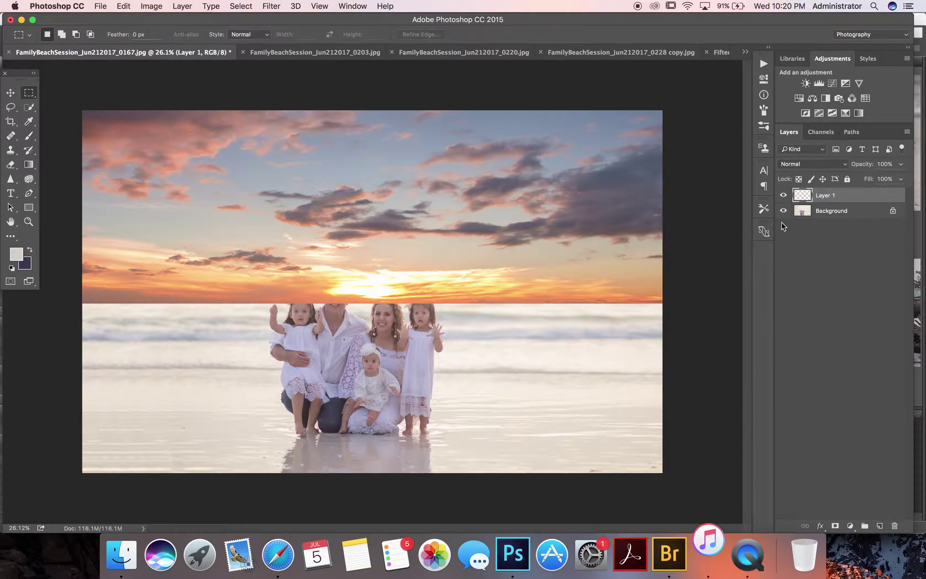
# - Set the sunset sky layer's opacity to 89%
pyautogui.click(901, 165)
pyautogui.moveTo(896, 177)
pyautogui.mouseDown()
pyautogui.moveTo(884, 178)
pyautogui.moveTo(895, 177)
pyautogui.mouseUp()
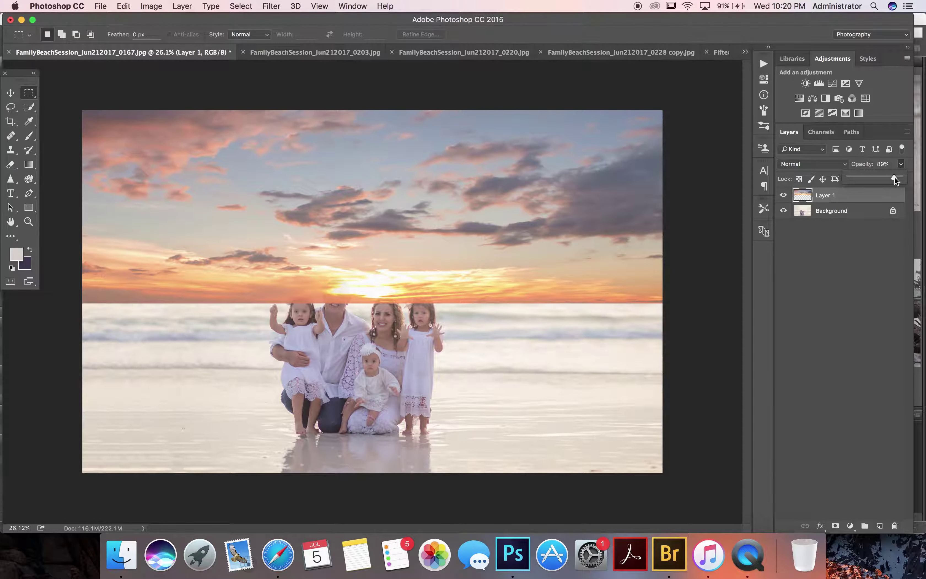
pyautogui.click(784, 200)
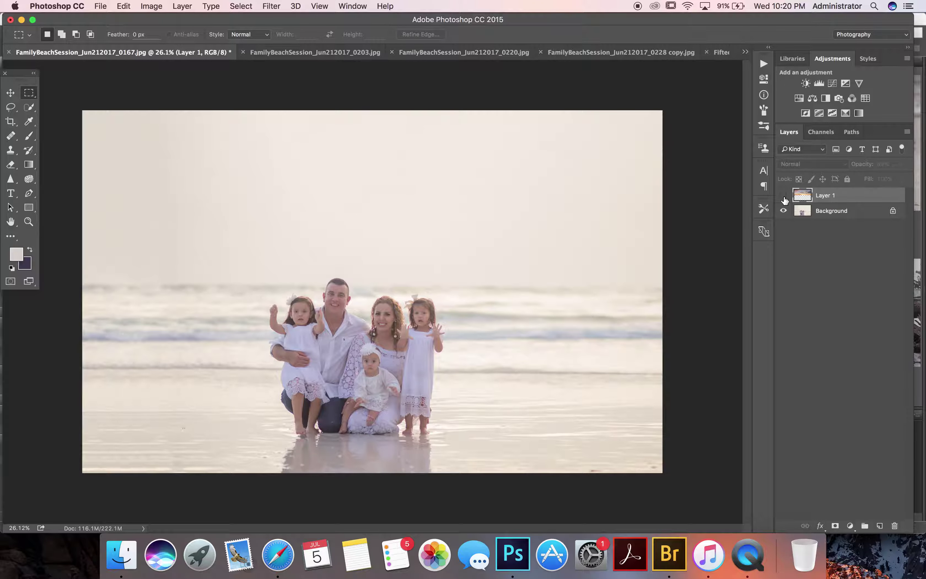
pyautogui.click(784, 200)
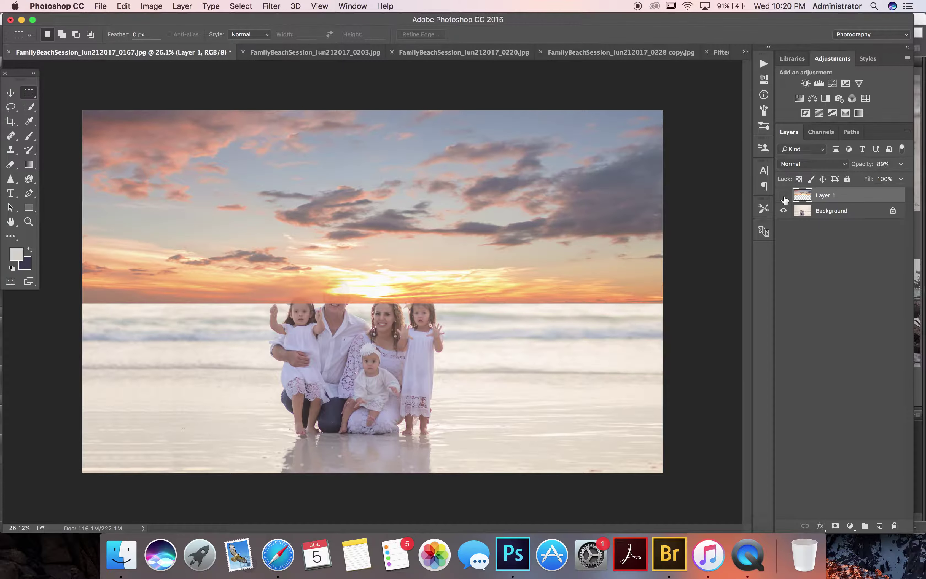
# - Hide the sunset layer and quick-select the pale sky on the Background layer
pyautogui.click(784, 200)
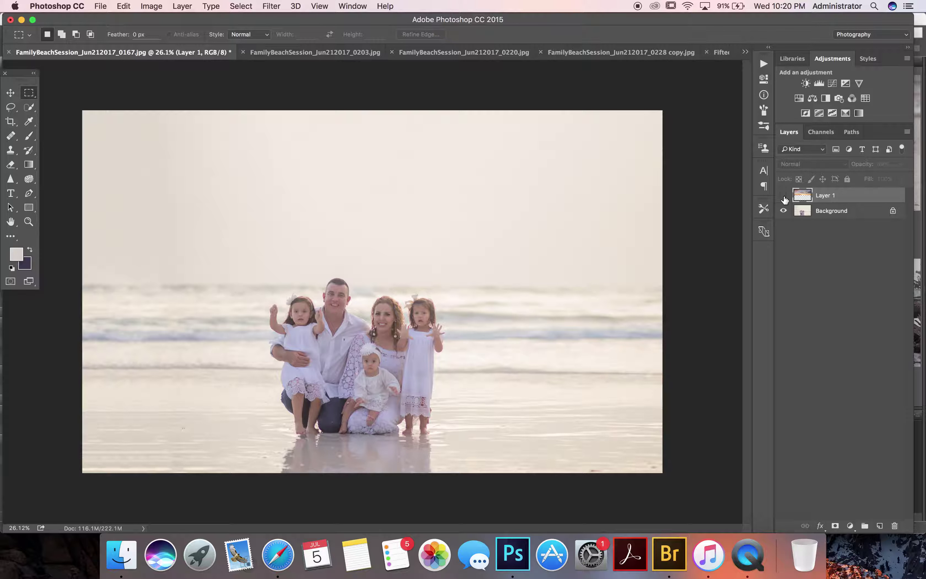
pyautogui.click(829, 213)
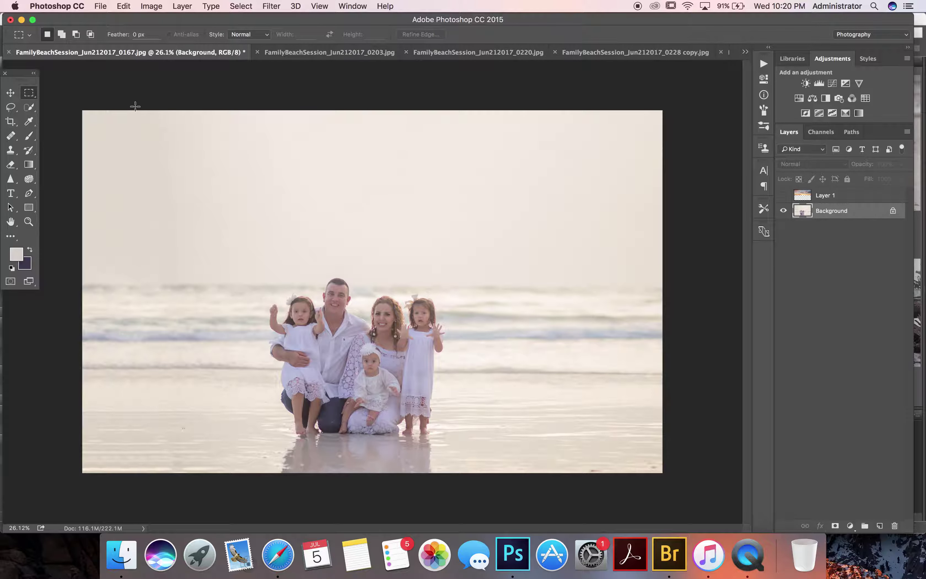
pyautogui.click(30, 108)
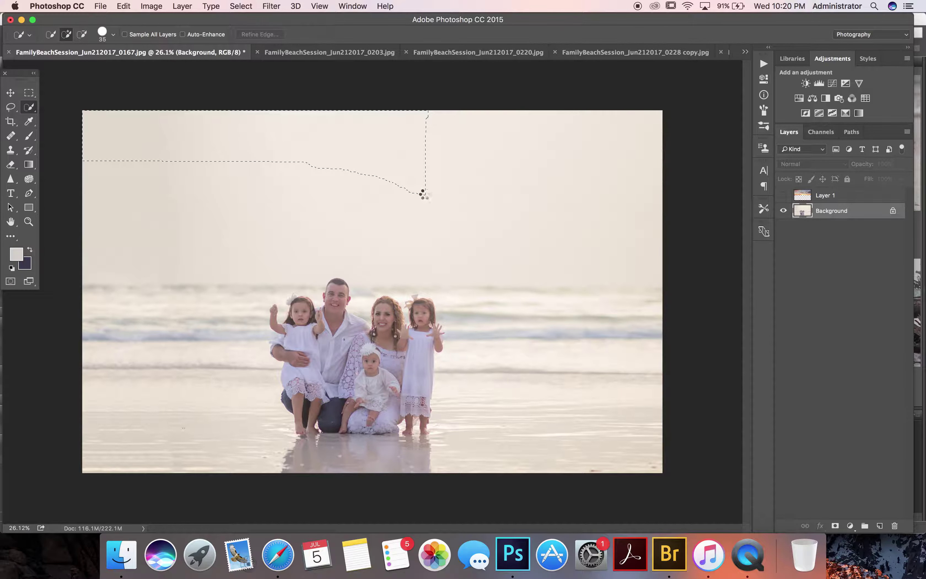
pyautogui.moveTo(424, 194); pyautogui.dragTo(632, 215)
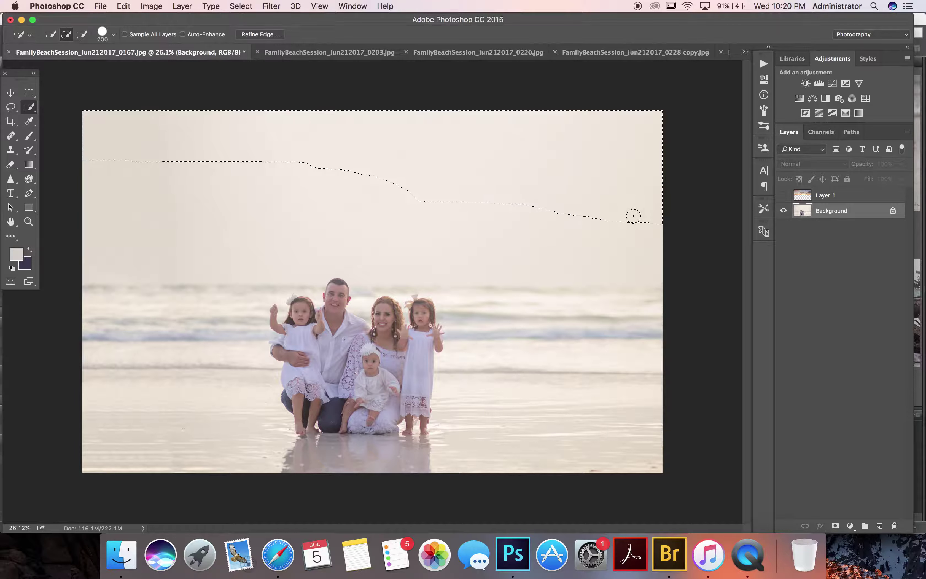
pyautogui.click(333, 247)
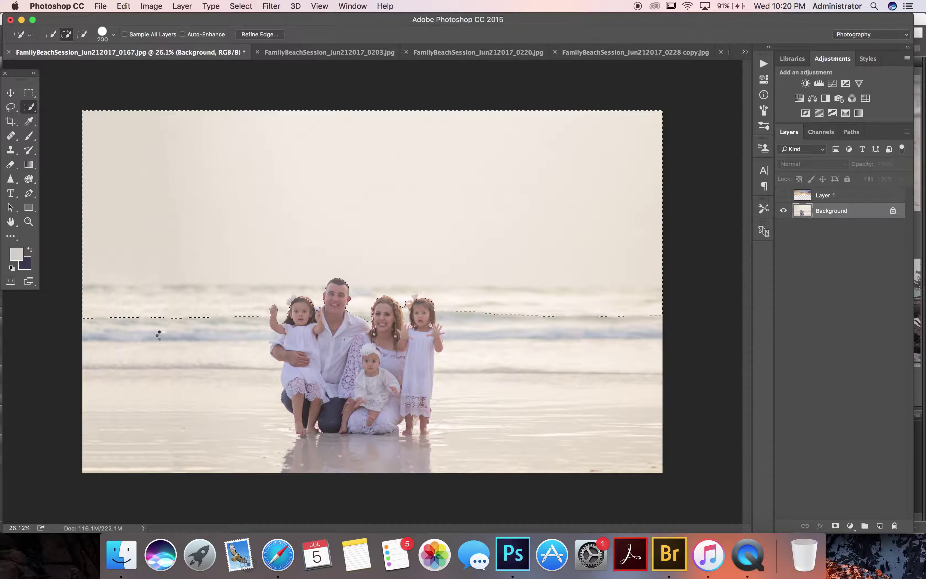
# - Subtract areas below the horizon so the selection edge follows the horizon line
pyautogui.press('alt')
pyautogui.moveTo(113, 308); pyautogui.dragTo(527, 303)
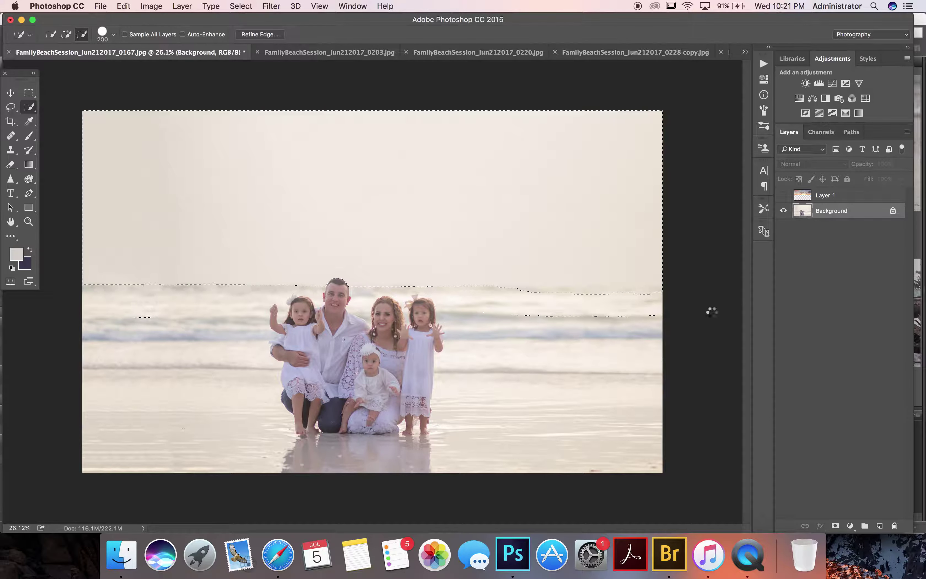
pyautogui.moveTo(511, 298); pyautogui.dragTo(672, 302)
pyautogui.click(181, 286)
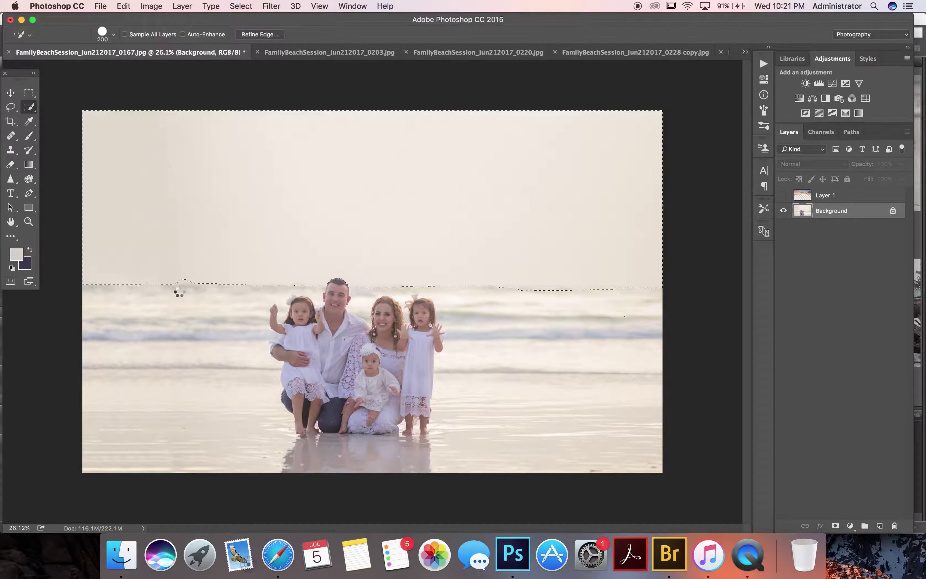
pyautogui.click(191, 280)
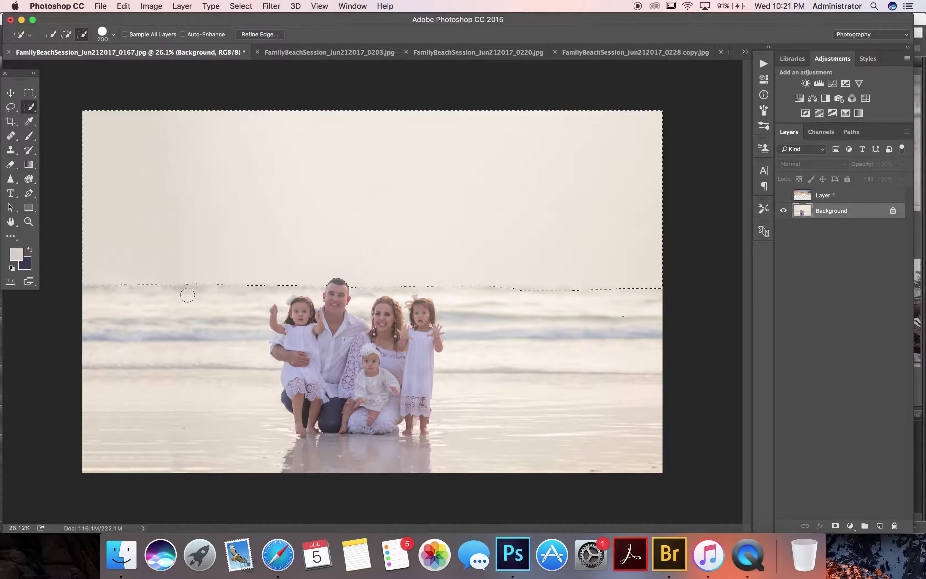
pyautogui.click(174, 293)
pyautogui.click(260, 34)
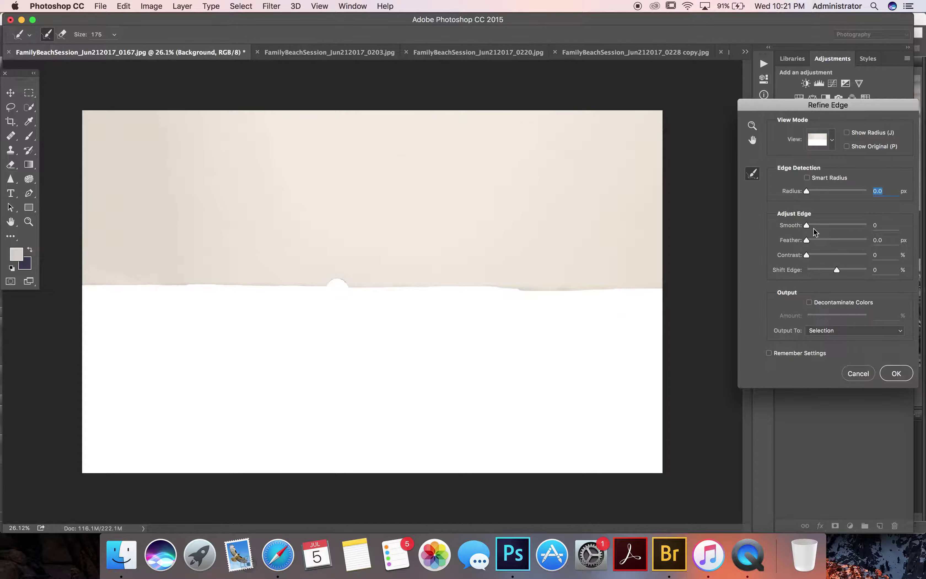
# - Refine the sky selection edge: radius 2, smooth 8, contrast 13, feather 2.4 px
pyautogui.moveTo(813, 227); pyautogui.dragTo(810, 225)
pyautogui.click(812, 190)
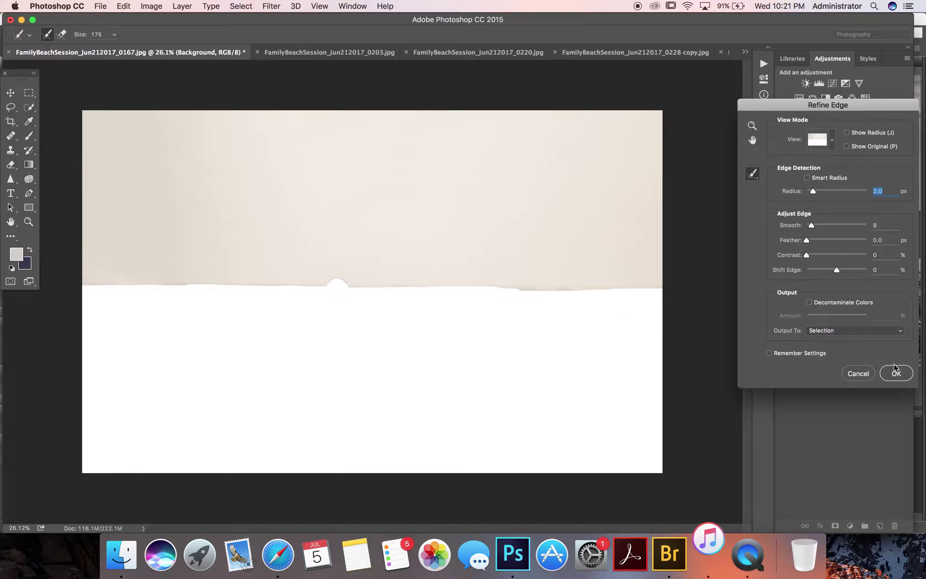
pyautogui.moveTo(806, 255)
pyautogui.mouseDown()
pyautogui.moveTo(815, 254)
pyautogui.moveTo(814, 240)
pyautogui.mouseUp()
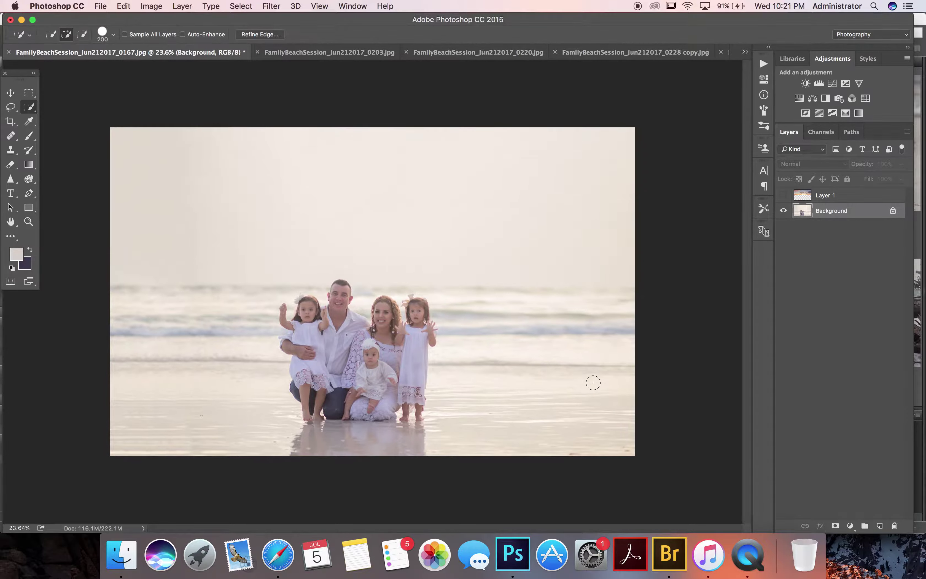
# - Show the sunset sky layer again and make it the active layer
pyautogui.click(783, 195)
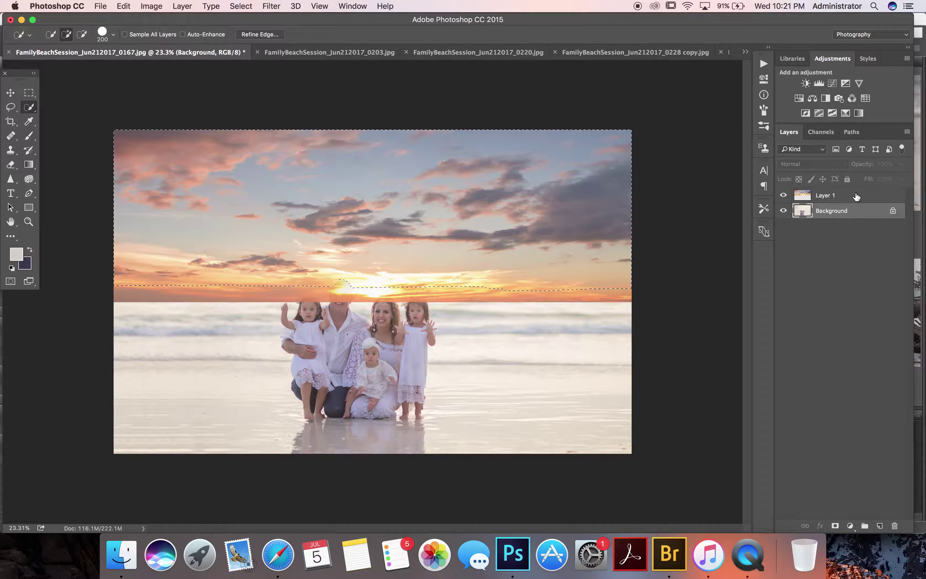
pyautogui.press('b')
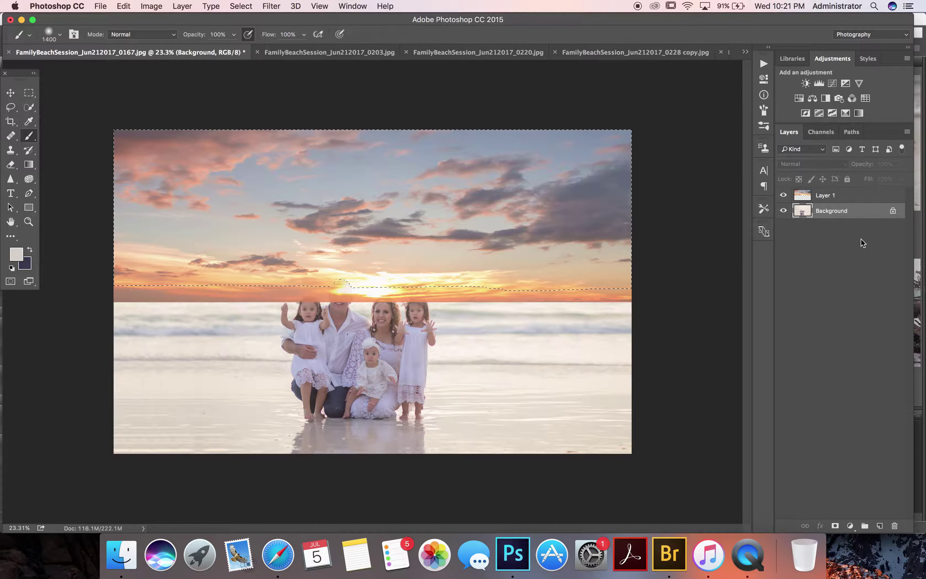
pyautogui.click(859, 195)
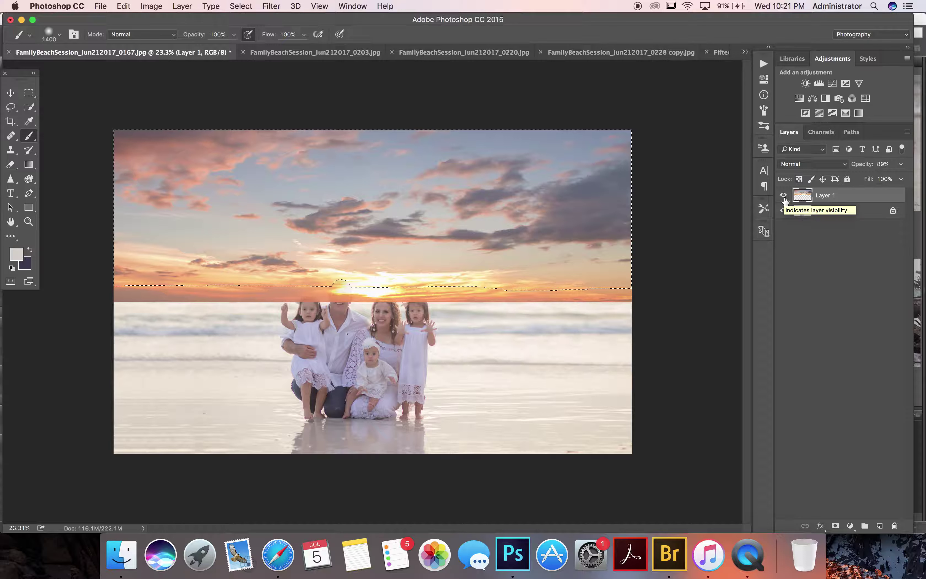
# - Save the sky selection as a new channel named 'skyu'
pyautogui.click(271, 7)
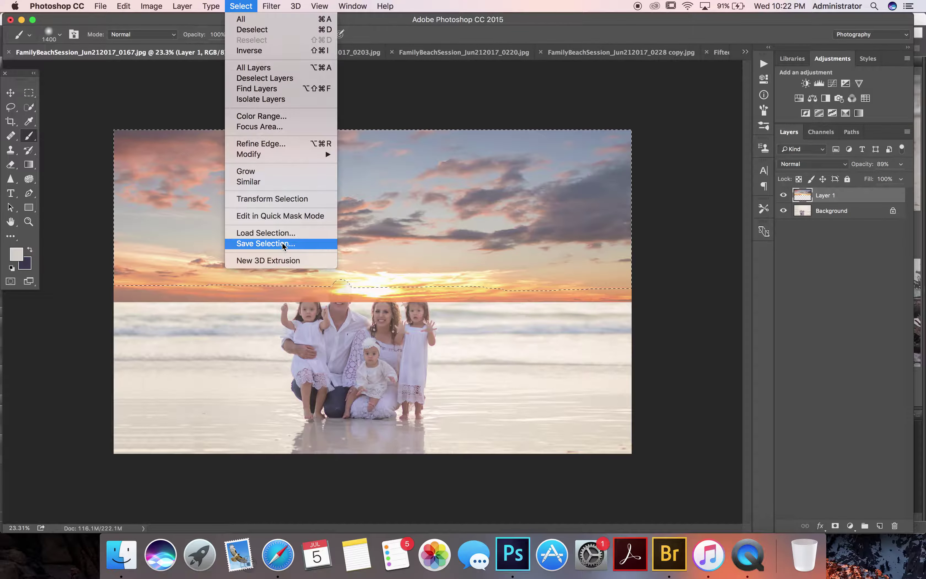
pyautogui.click(283, 244)
pyautogui.write('s')
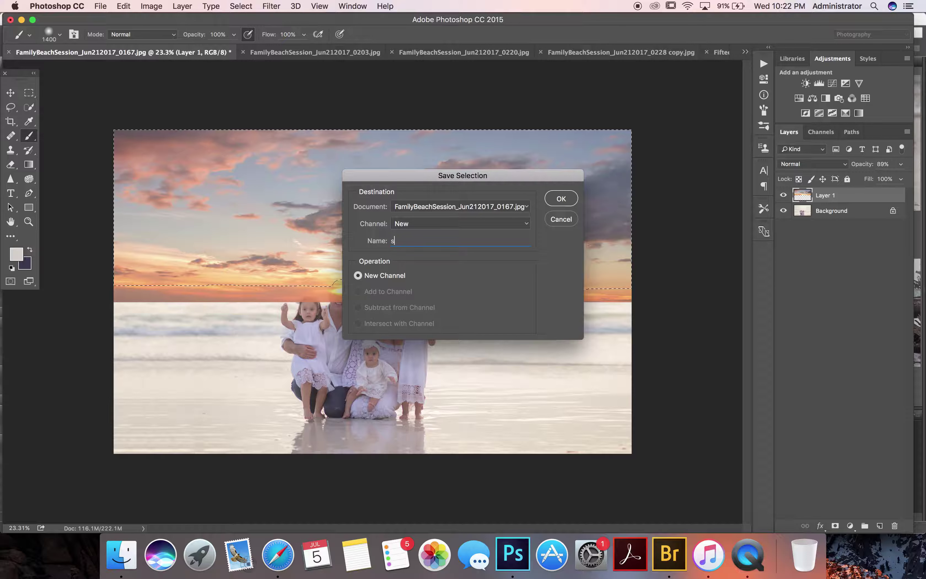
pyautogui.write('kyu')
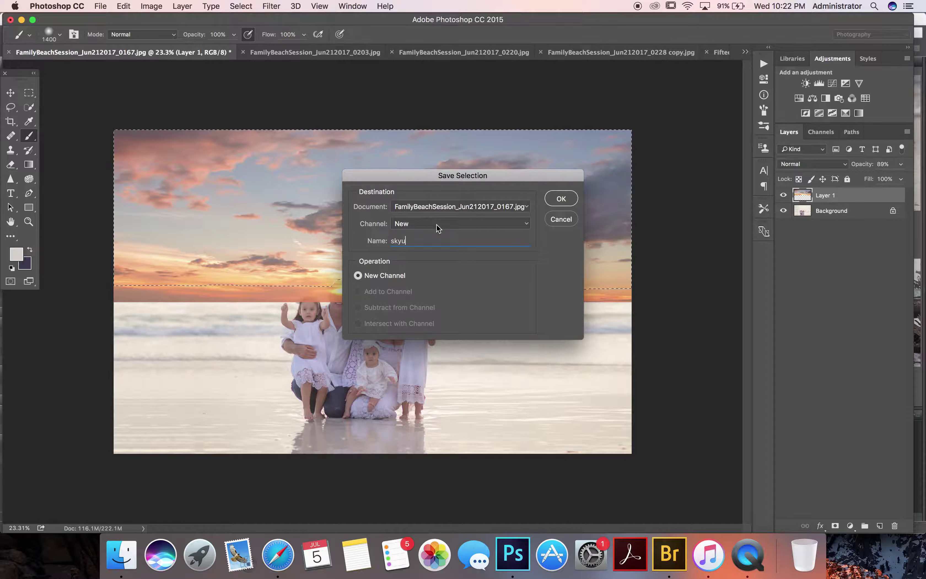
pyautogui.click(548, 200)
pyautogui.press('w')
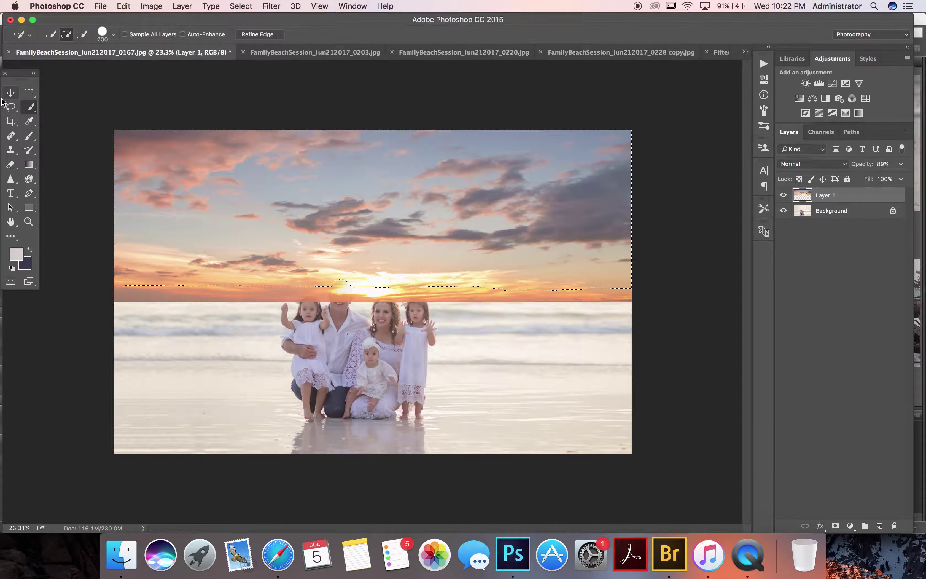
pyautogui.rightClick(171, 132)
# - Deselect, then add a white layer mask to the sunset sky layer
pyautogui.click(195, 138)
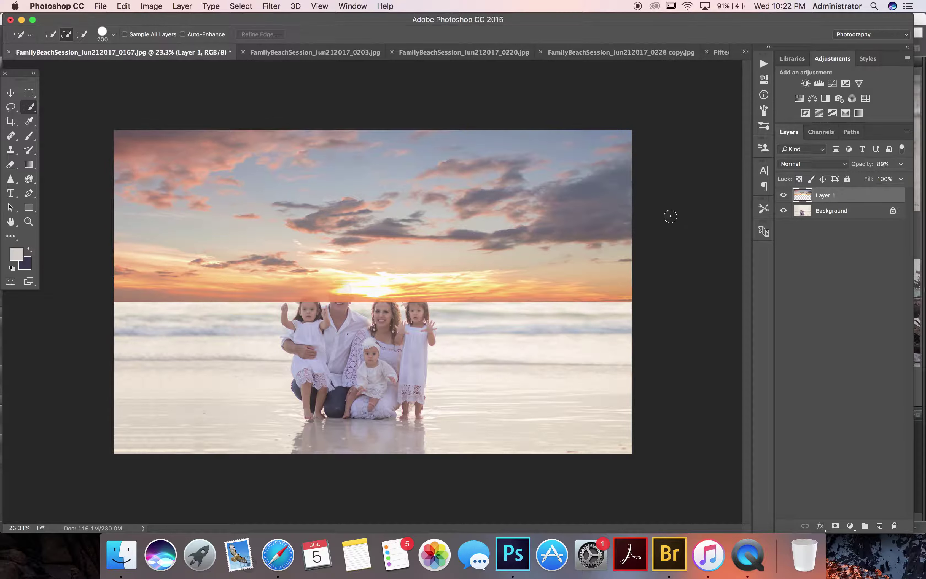
pyautogui.click(785, 197)
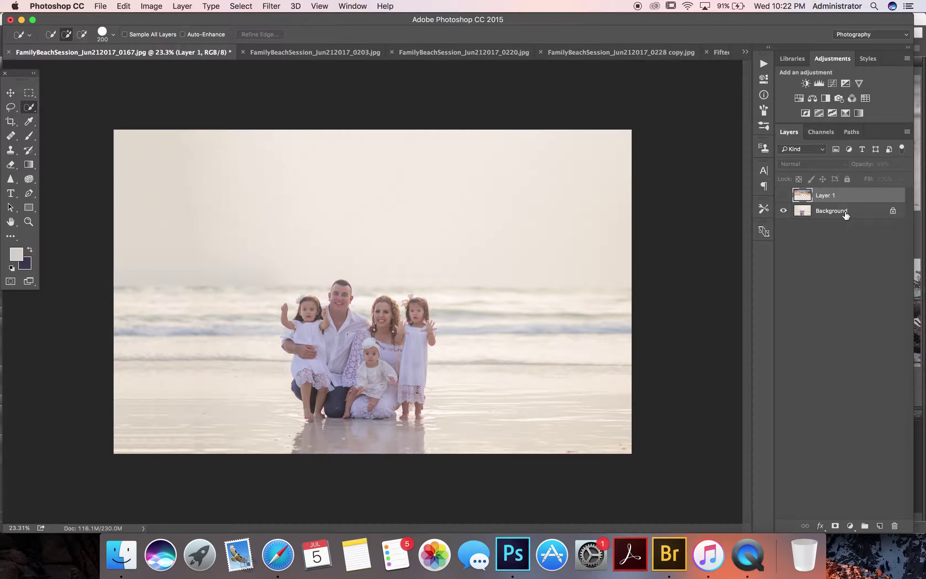
pyautogui.click(784, 197)
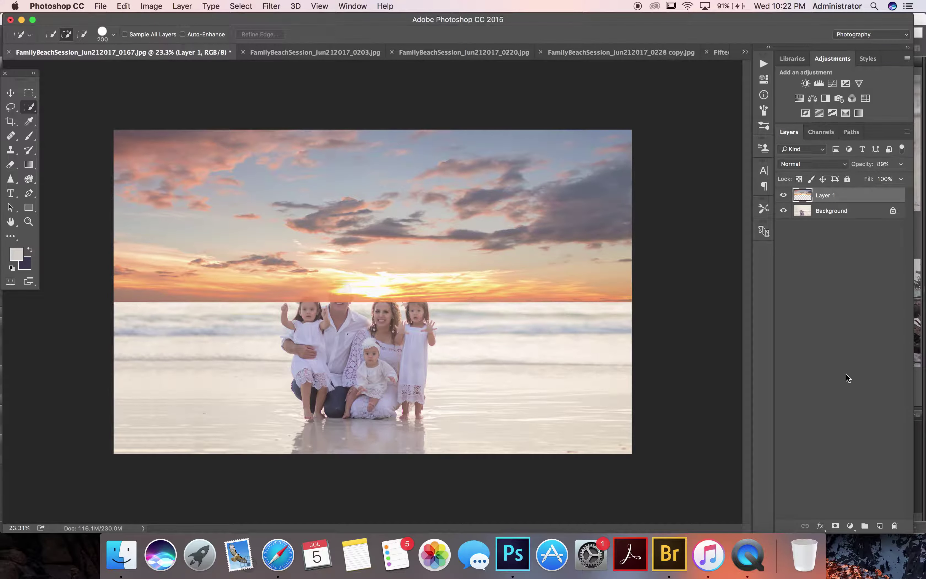
pyautogui.click(835, 526)
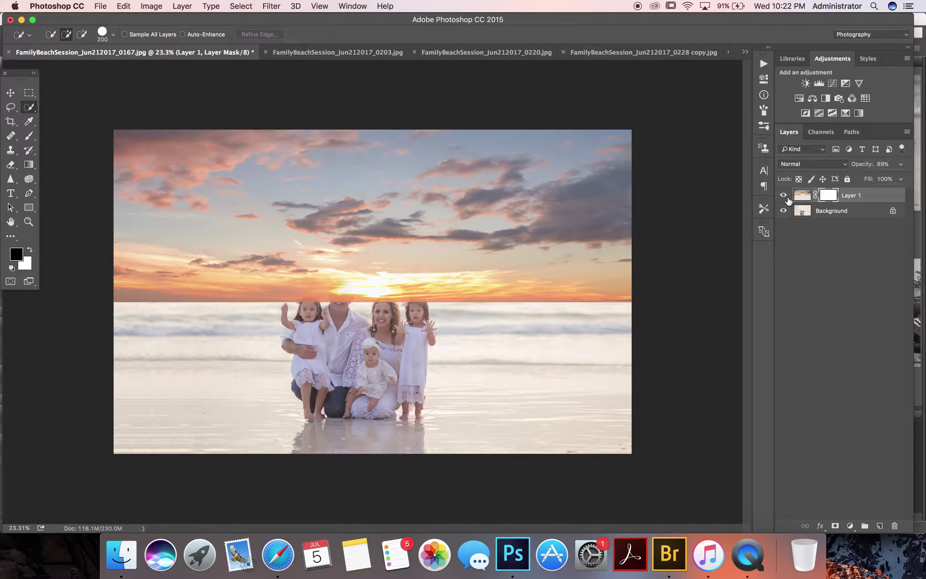
pyautogui.click(801, 196)
# - Load the saved 'skyu' channel as the selection and target the sky layer's mask
pyautogui.click(242, 6)
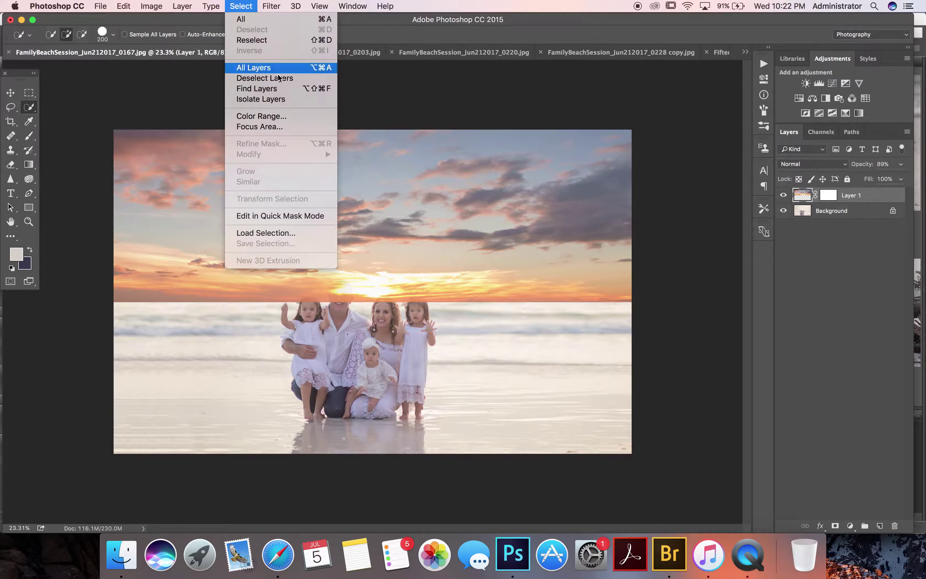
pyautogui.click(275, 232)
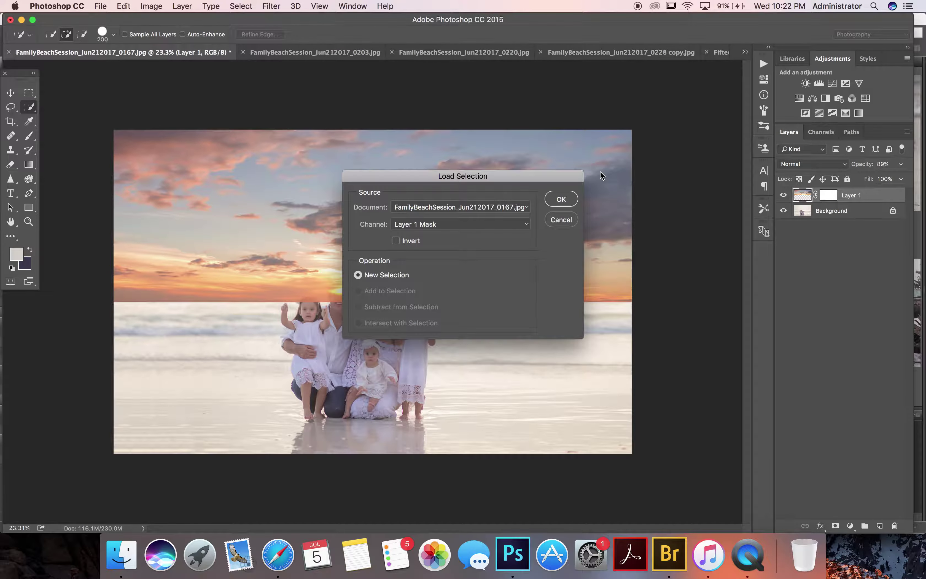
pyautogui.click(496, 225)
pyautogui.click(455, 248)
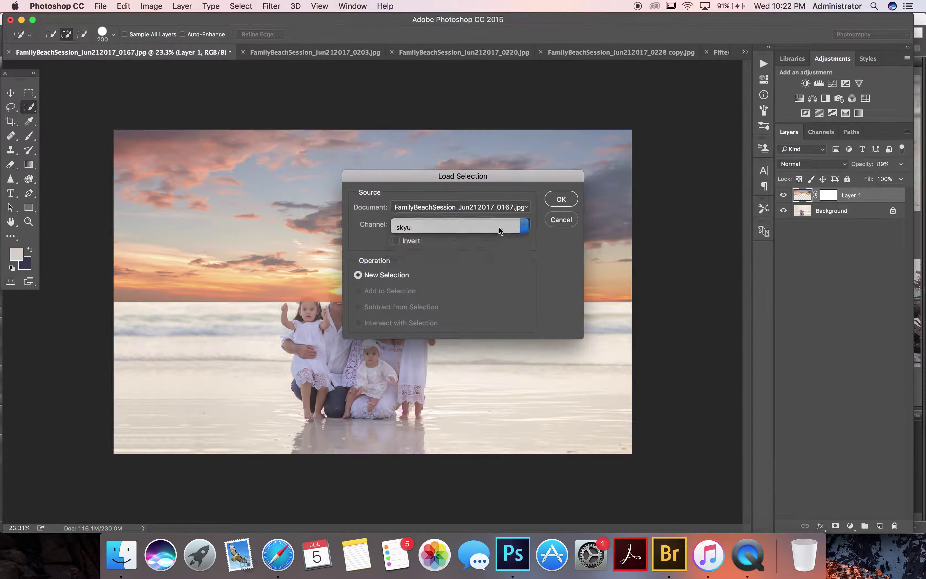
pyautogui.click(560, 201)
pyautogui.click(829, 195)
# - Invert the selection and paint black on Layer 1's mask to hide the sky over the family and beach
pyautogui.press('d')
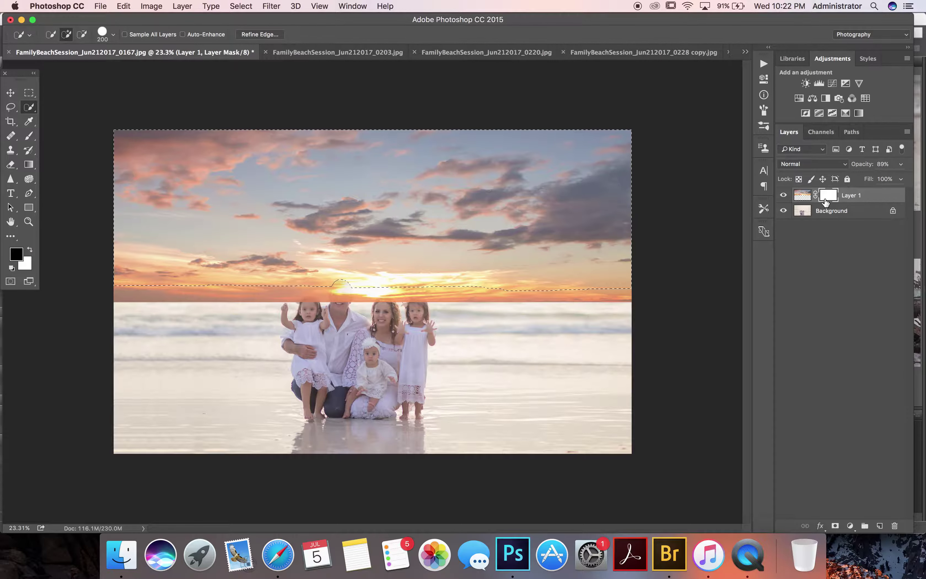
pyautogui.press('b')
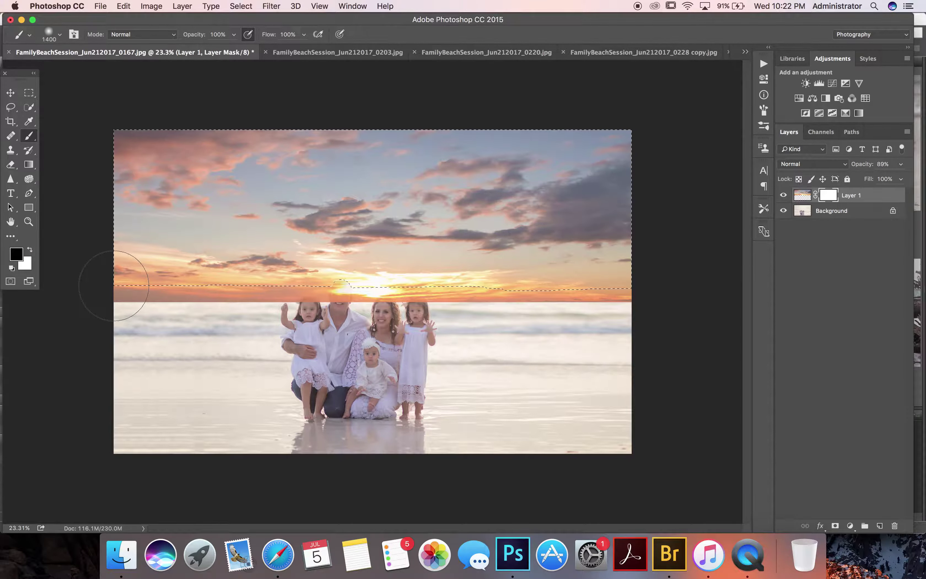
pyautogui.moveTo(126, 272); pyautogui.dragTo(355, 273)
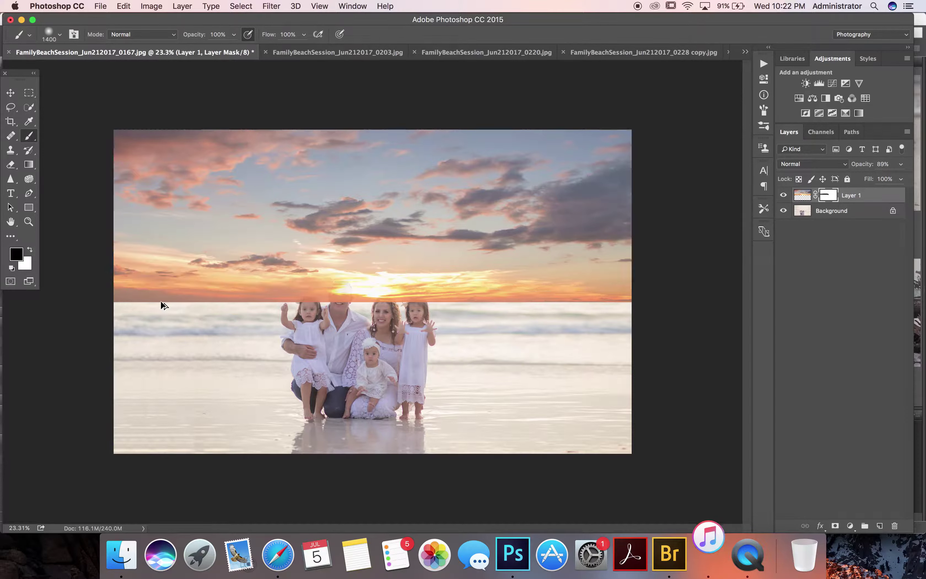
pyautogui.hotkey('ctrl', 'z')
pyautogui.click(268, 6)
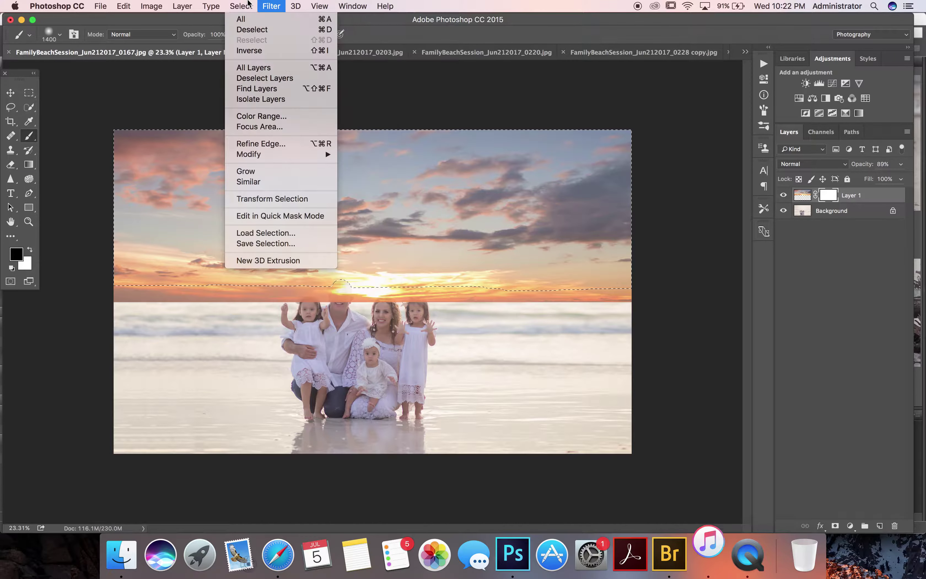
pyautogui.click(253, 50)
pyautogui.moveTo(93, 289); pyautogui.dragTo(719, 287)
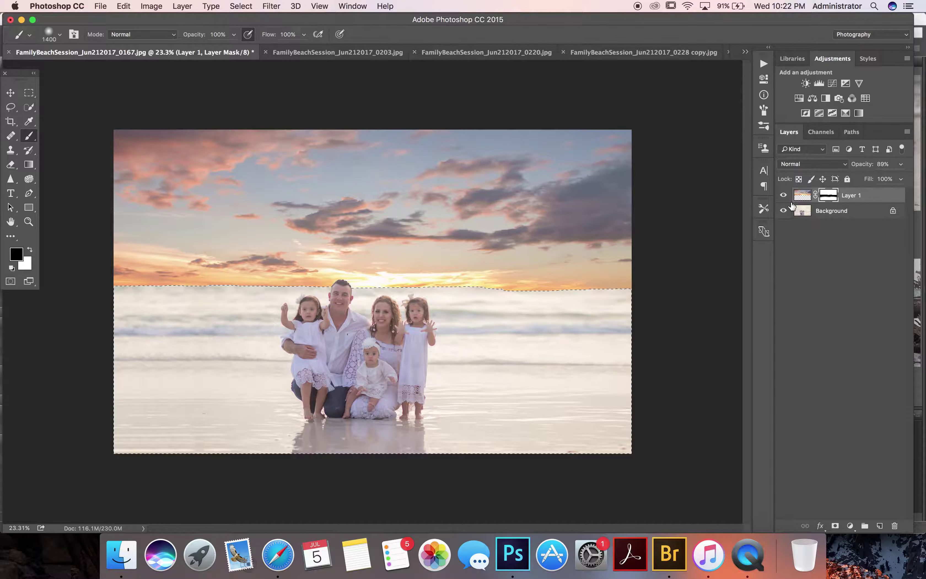
pyautogui.click(783, 195)
pyautogui.click(783, 195)
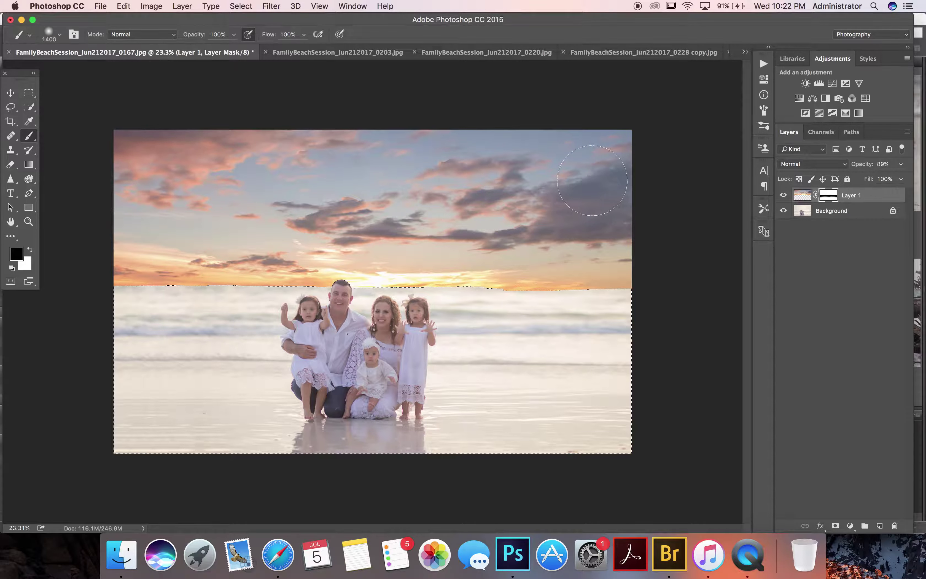
# - Clear the selection and lower Layer 1's opacity to 77%
pyautogui.click(29, 107)
pyautogui.rightClick(220, 175)
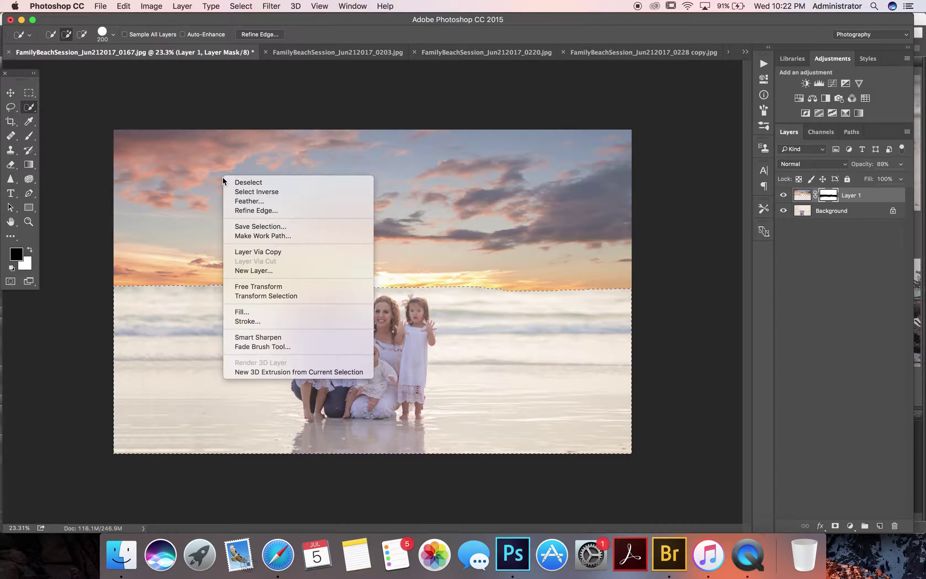
pyautogui.click(252, 180)
pyautogui.click(845, 212)
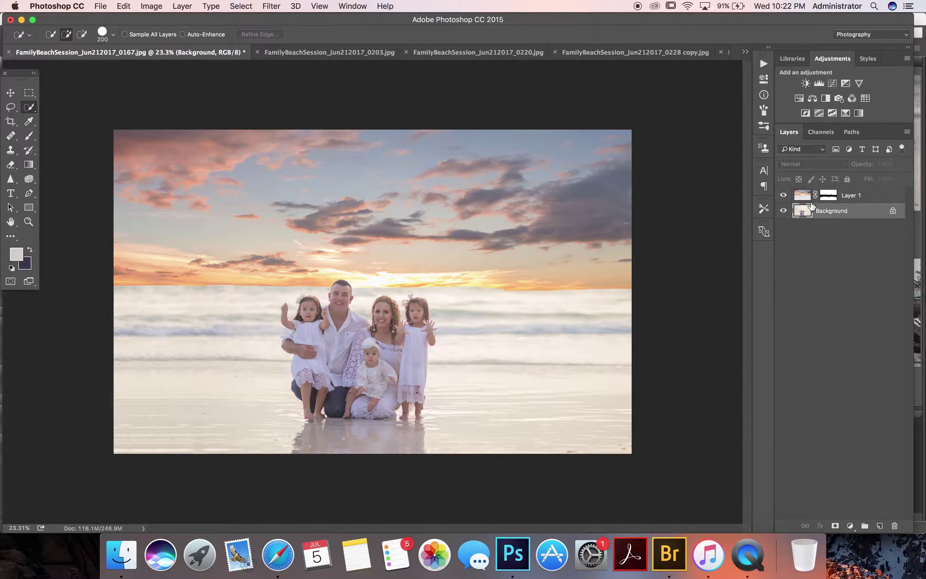
pyautogui.click(851, 196)
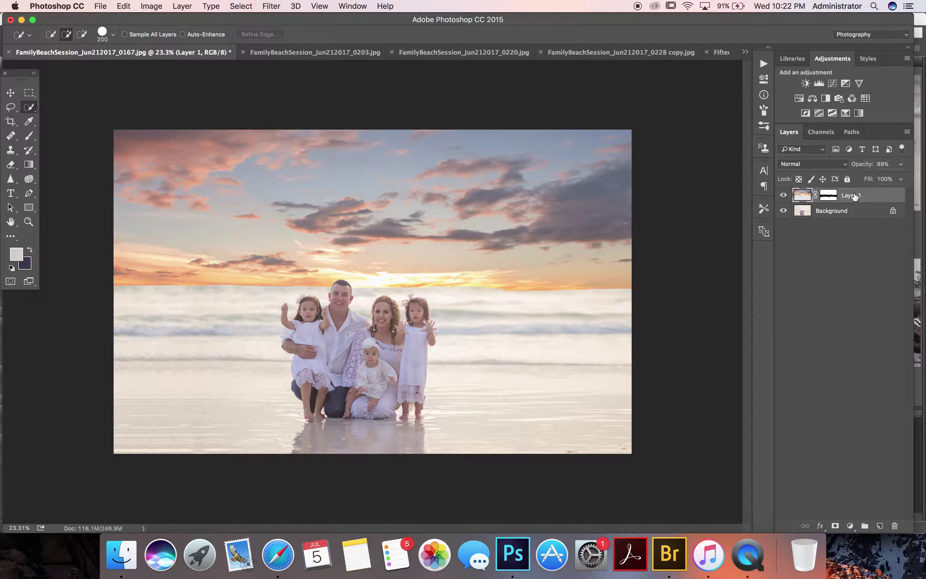
pyautogui.click(900, 164)
pyautogui.moveTo(895, 179); pyautogui.dragTo(898, 181)
# - Target Layer 1's mask with a black brush shrunk to 300 px
pyautogui.click(829, 195)
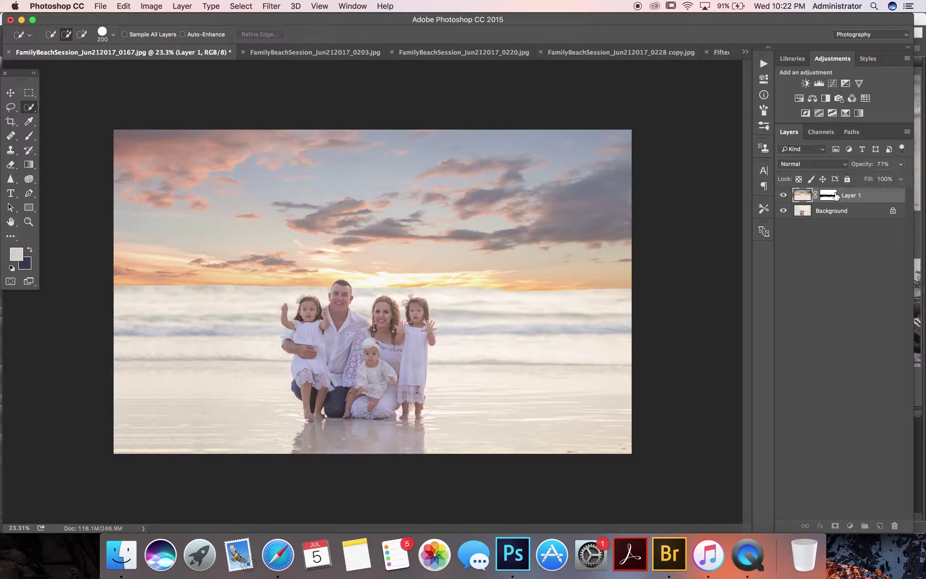
pyautogui.press('d')
pyautogui.press('b')
pyautogui.press('[')
pyautogui.press('[')
pyautogui.press('[')
pyautogui.press('[')
pyautogui.press('[')
pyautogui.press('[')
pyautogui.press('[')
pyautogui.press('[')
pyautogui.press('[')
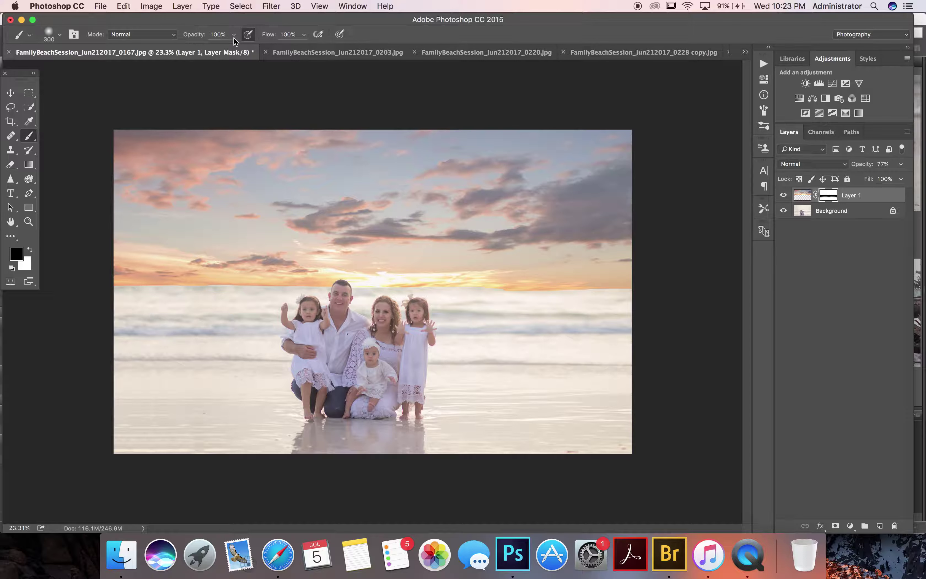
# - With an enlarged black brush at 15% opacity, paint the mask along the horizon to blend sky into sea
pyautogui.moveTo(234, 34); pyautogui.dragTo(190, 47)
pyautogui.press(']')
pyautogui.press(']')
pyautogui.press(']')
pyautogui.press(']')
pyautogui.press(']')
pyautogui.moveTo(122, 289); pyautogui.dragTo(218, 289)
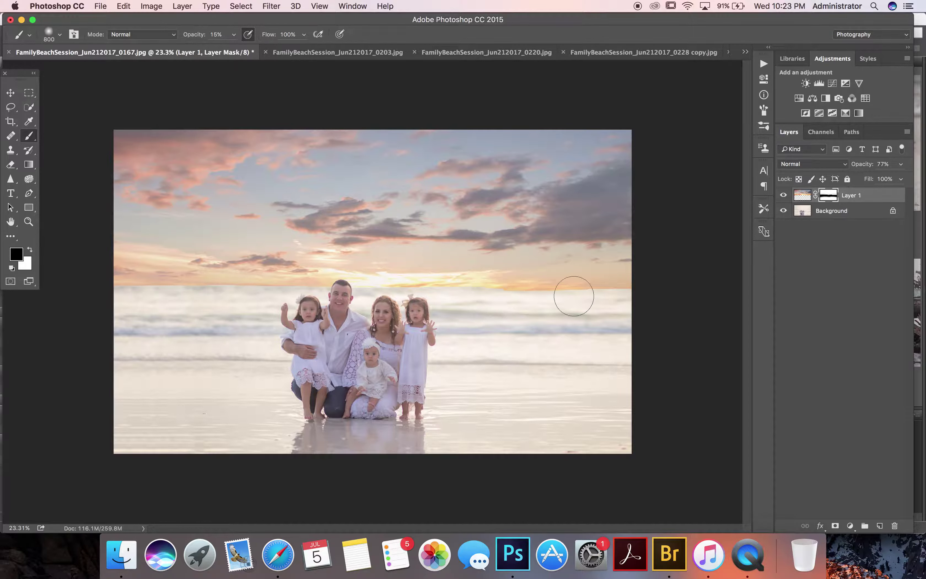
pyautogui.moveTo(609, 298); pyautogui.dragTo(550, 298)
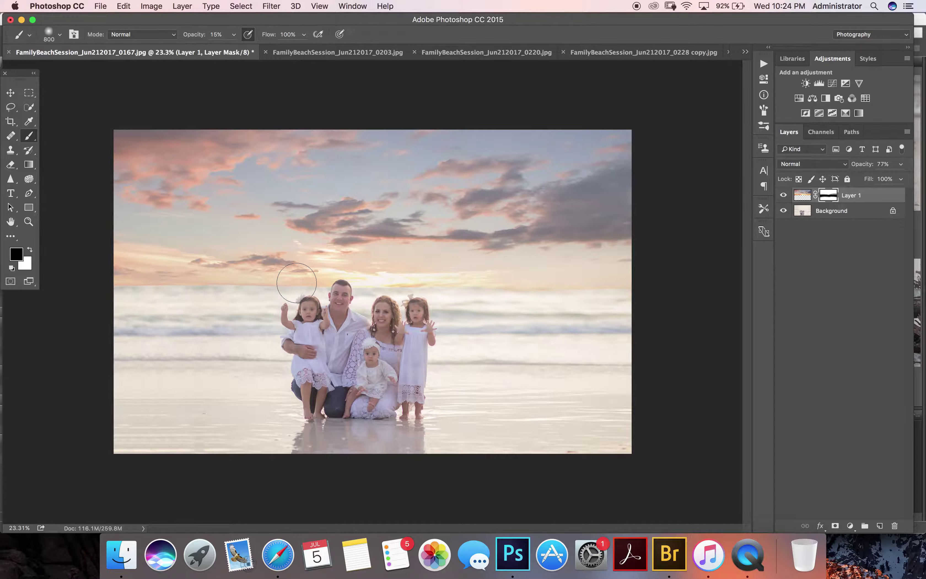
pyautogui.click(233, 35)
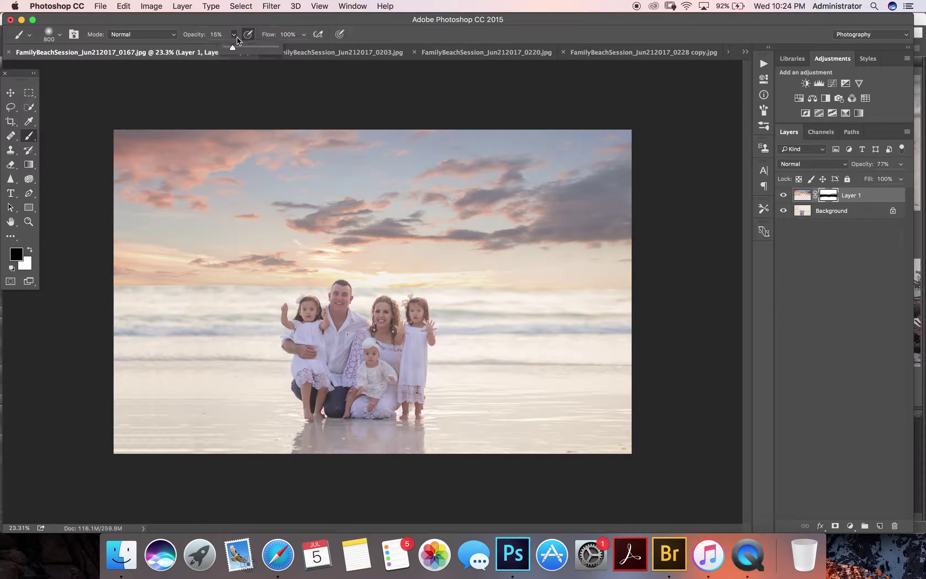
# - Raise brush opacity to 31% and toggle Layer 1's visibility to compare the blend
pyautogui.moveTo(231, 47); pyautogui.dragTo(241, 48)
pyautogui.click(100, 297)
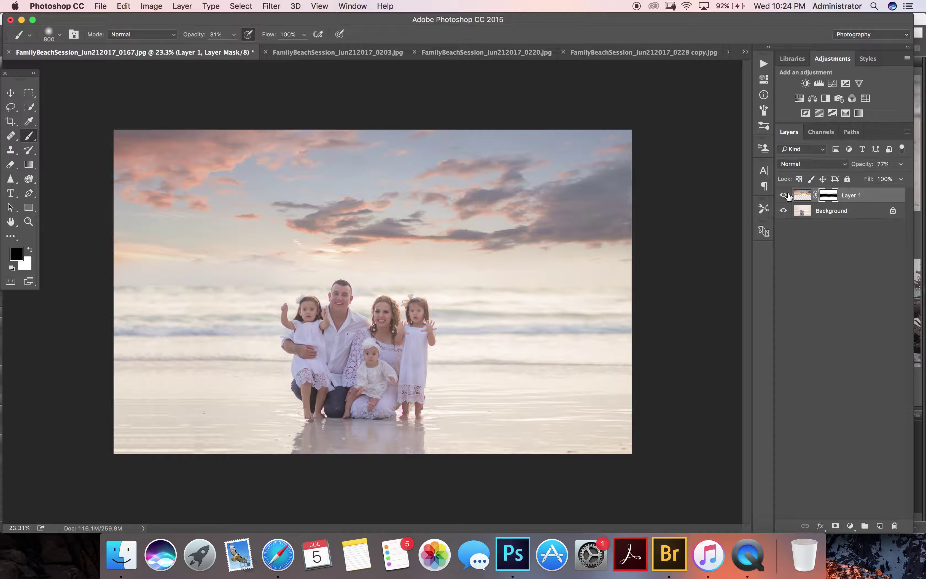
pyautogui.click(783, 196)
pyautogui.click(784, 196)
pyautogui.click(783, 196)
pyautogui.click(783, 196)
pyautogui.click(783, 196)
# - With a 400 px white brush, restore faint clouds along the sky band near the horizon
pyautogui.press('[')
pyautogui.press('[')
pyautogui.press('[')
pyautogui.click(234, 34)
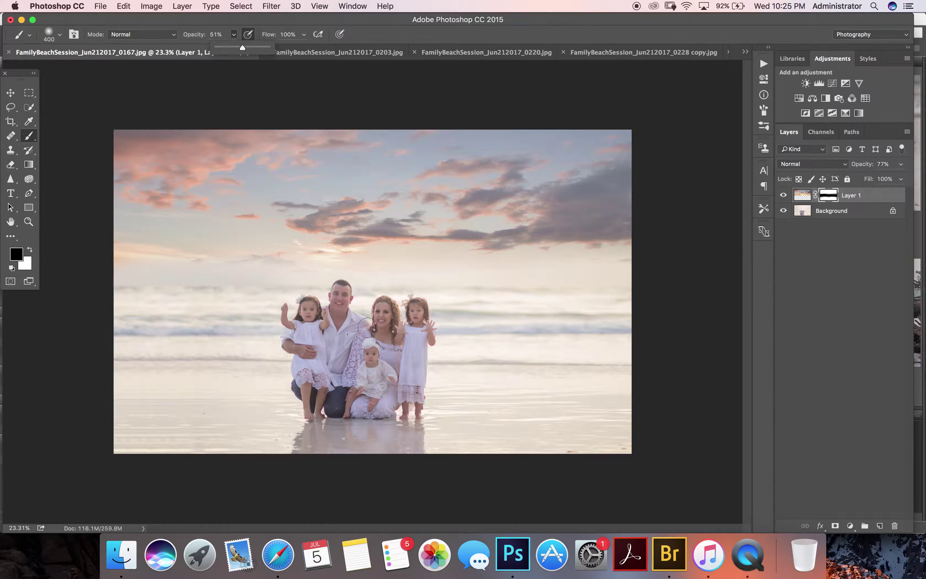
pyautogui.press('x')
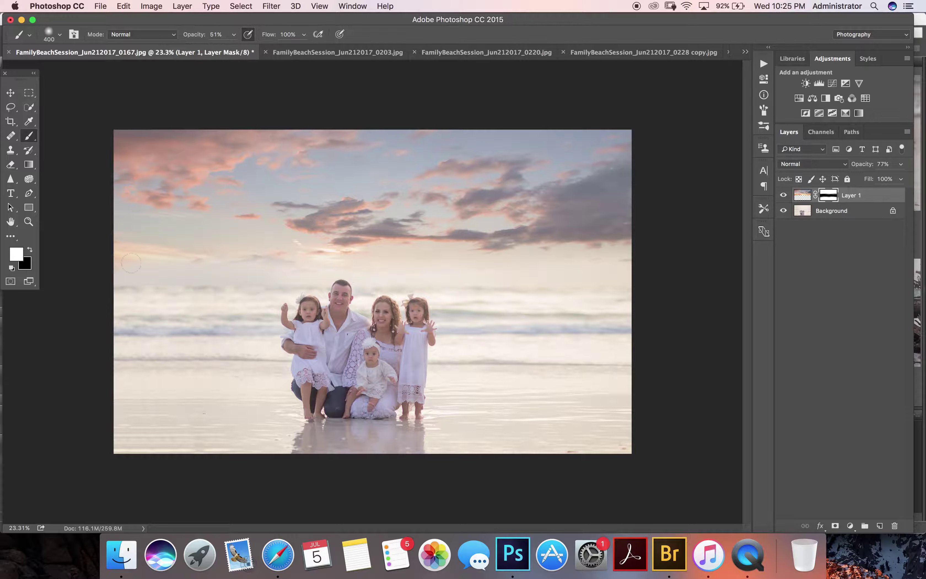
pyautogui.moveTo(159, 264); pyautogui.dragTo(296, 263)
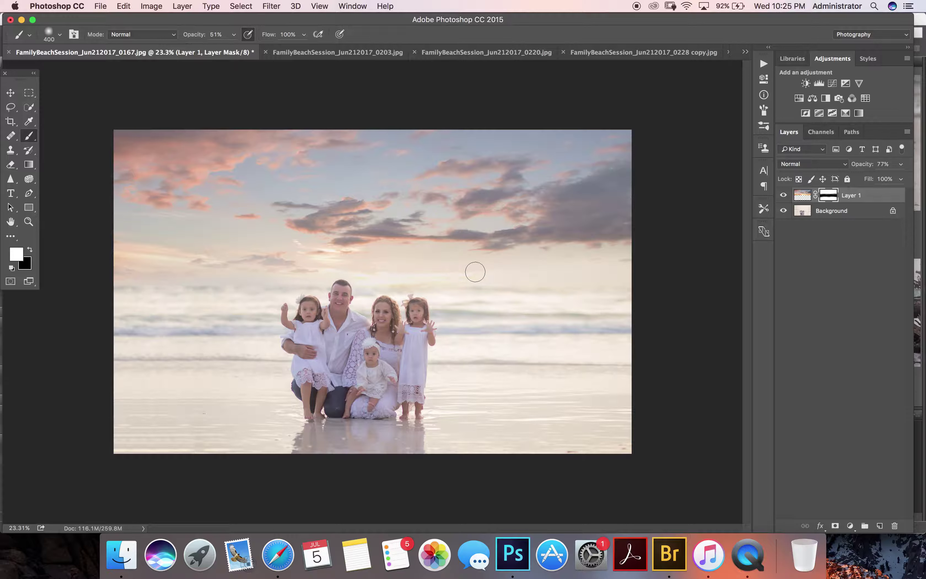
pyautogui.moveTo(461, 274)
pyautogui.mouseDown()
pyautogui.moveTo(628, 273)
pyautogui.moveTo(391, 264)
pyautogui.moveTo(306, 279)
pyautogui.moveTo(116, 276)
pyautogui.moveTo(137, 283)
pyautogui.moveTo(260, 271)
pyautogui.moveTo(159, 310)
pyautogui.mouseUp()
pyautogui.press('x')
# - Apply a 17.6 px Gaussian Blur to Layer 1's sky image rather than its mask
pyautogui.click(807, 196)
pyautogui.click(277, 5)
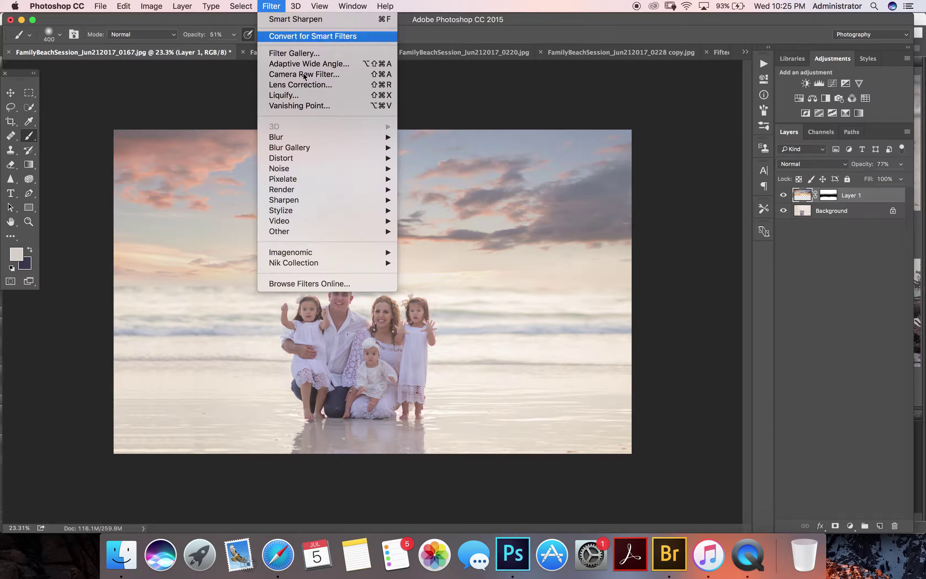
pyautogui.moveTo(326, 137)
pyautogui.click(446, 177)
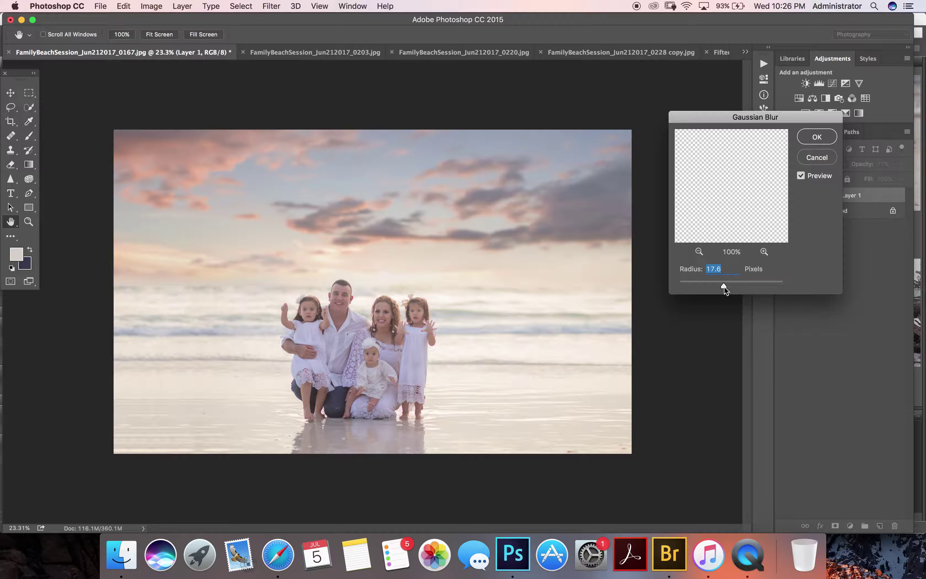
pyautogui.click(813, 141)
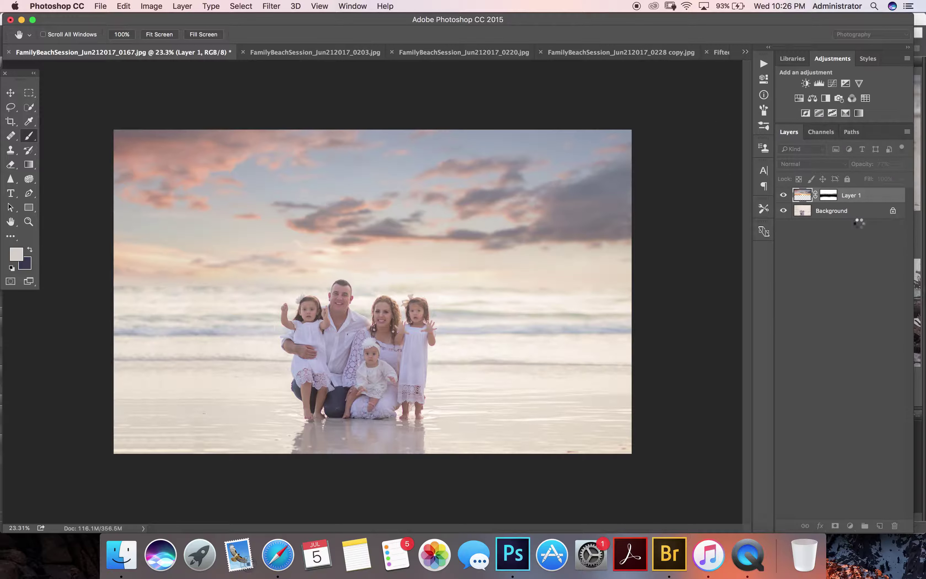
pyautogui.press('b')
pyautogui.rightClick(848, 215)
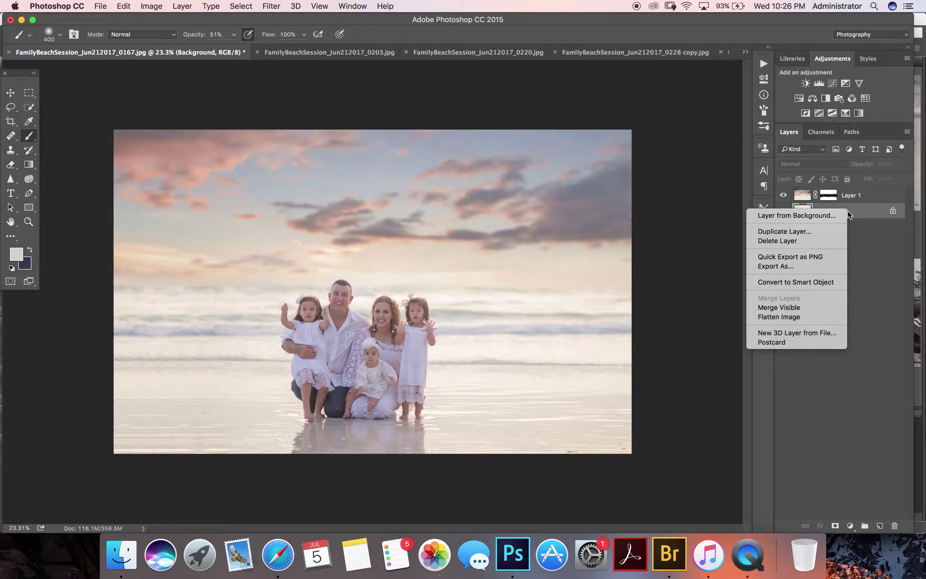
# - Flatten the image to a single Background and add a Vibrance adjustment layer
pyautogui.click(810, 316)
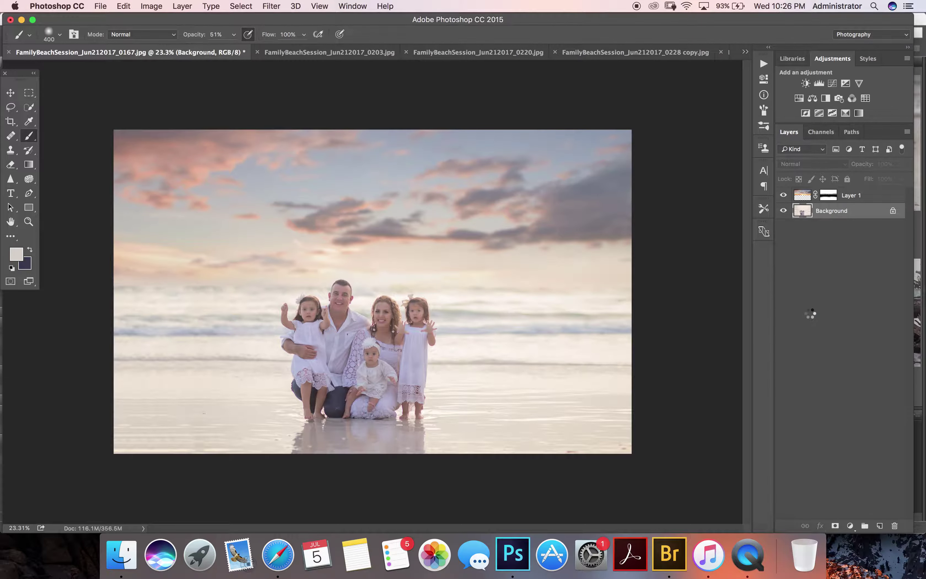
pyautogui.scroll(2, 811, 316)
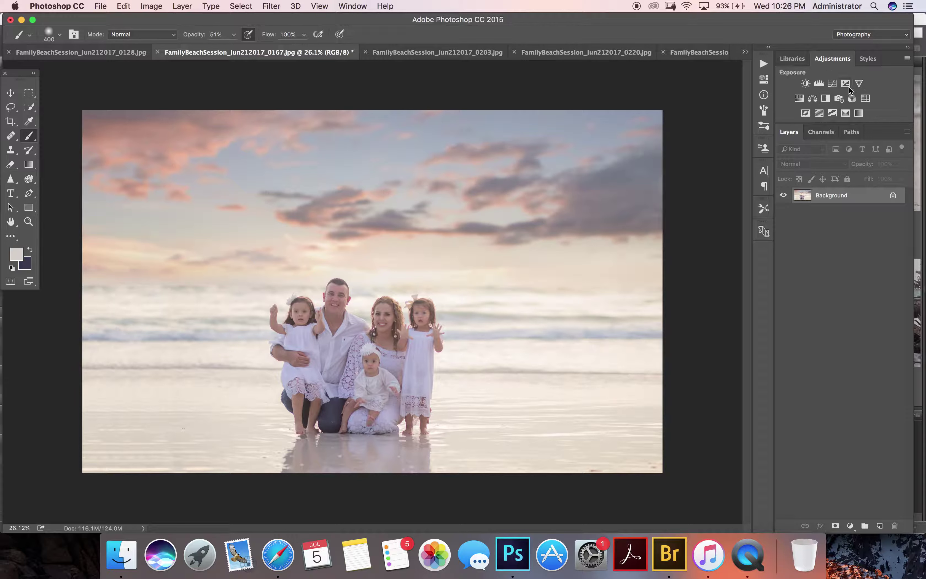
pyautogui.click(859, 84)
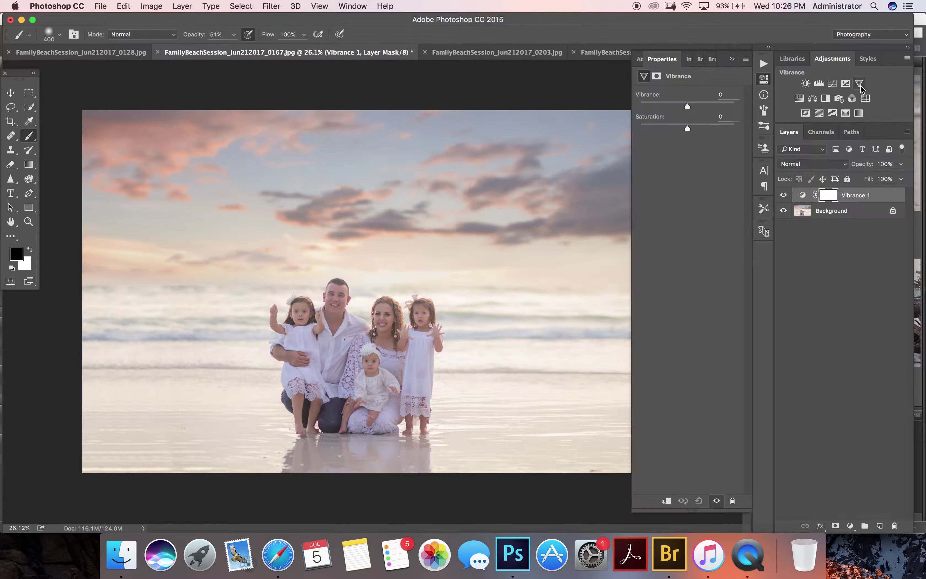
# - Try Vibrance +90 and Saturation +60, then delete the oversaturated Vibrance layer
pyautogui.moveTo(706, 127); pyautogui.dragTo(704, 126)
pyautogui.moveTo(704, 128); pyautogui.dragTo(702, 127)
pyautogui.moveTo(728, 101); pyautogui.dragTo(730, 101)
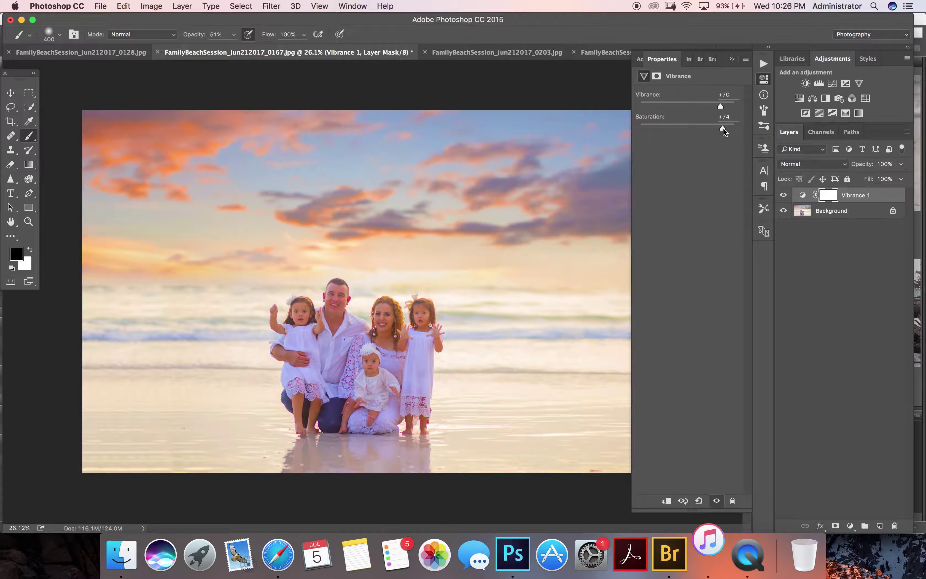
pyautogui.moveTo(700, 129); pyautogui.dragTo(714, 129)
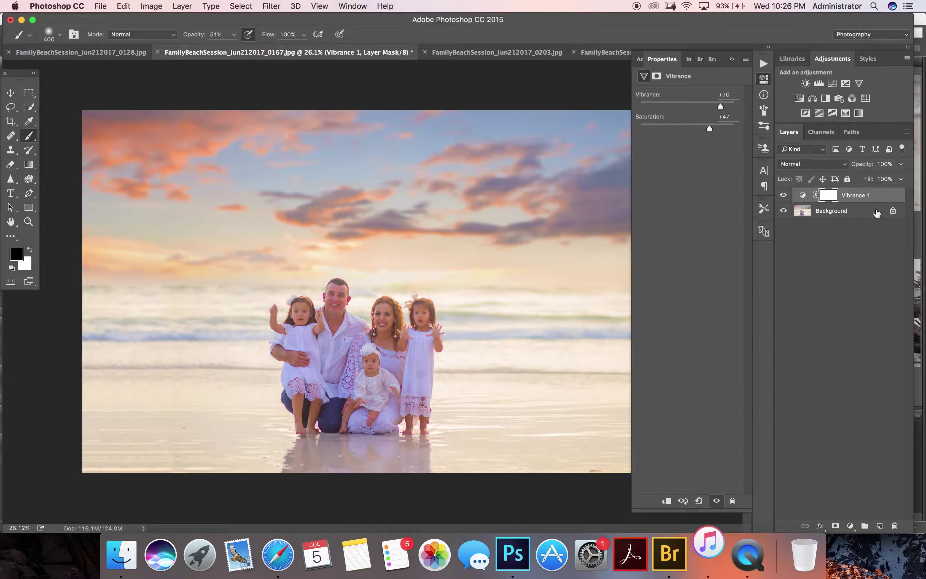
pyautogui.click(732, 500)
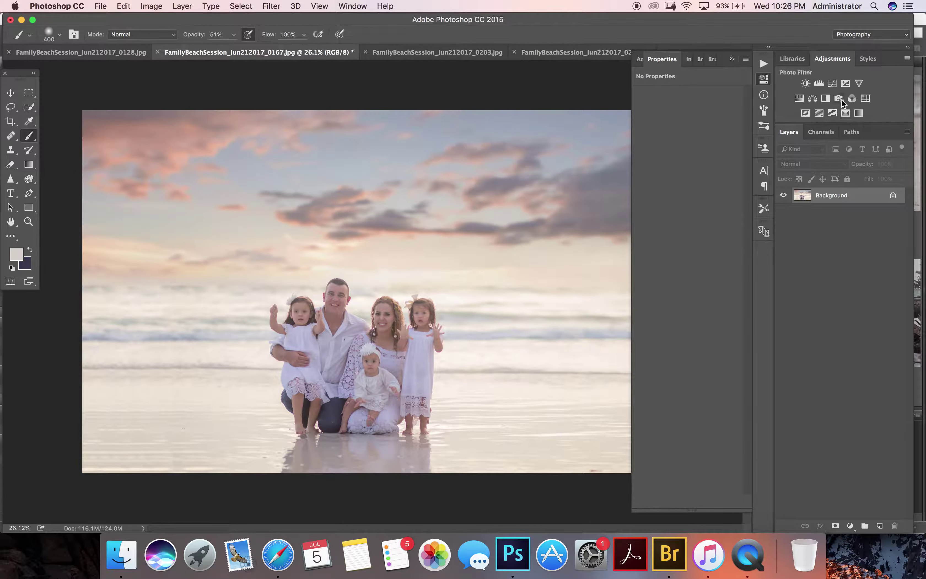
# - Add a fresh Vibrance layer with subtle values (Vibrance +2, Saturation +20) and flatten the image
pyautogui.click(860, 83)
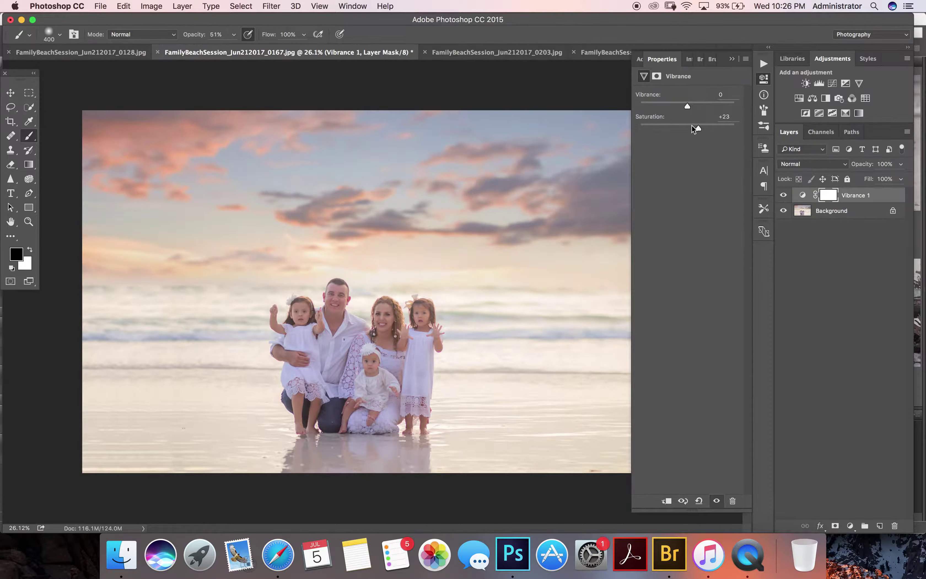
pyautogui.moveTo(689, 107); pyautogui.dragTo(691, 109)
pyautogui.moveTo(690, 108); pyautogui.dragTo(690, 109)
pyautogui.rightClick(841, 207)
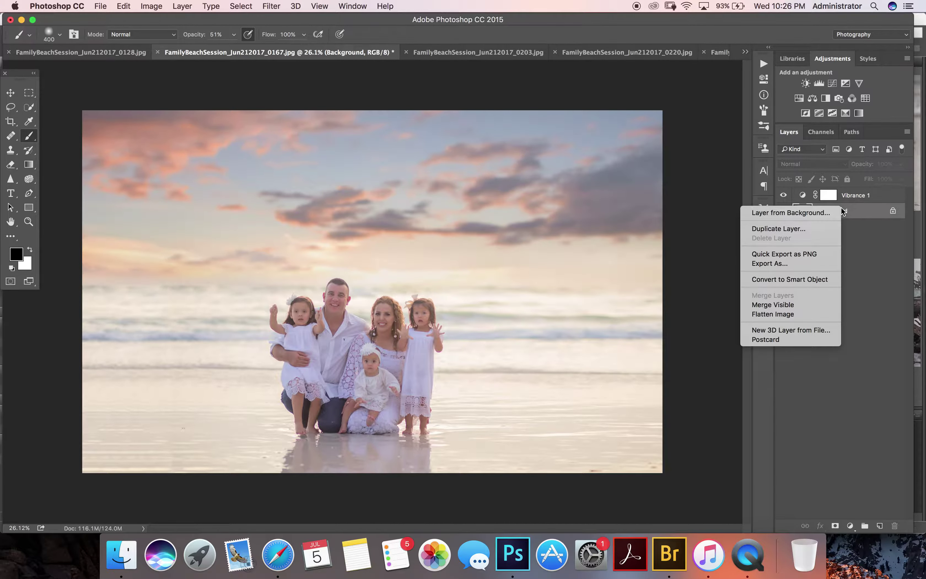
pyautogui.click(787, 312)
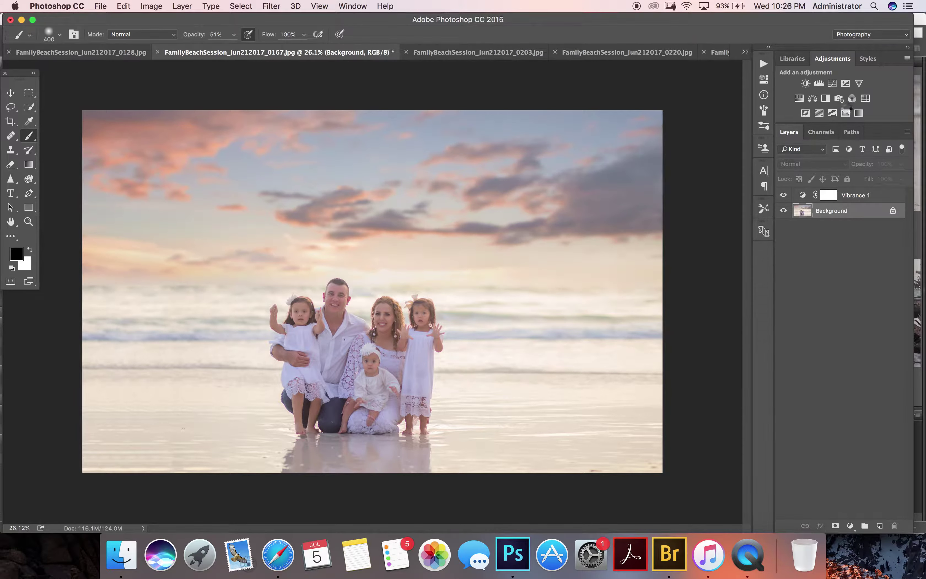
# - Add a Selective Color layer with Neutrals Cyan +13, Magenta +2, Yellow +10, Black +1, and invert its mask to black
pyautogui.click(846, 112)
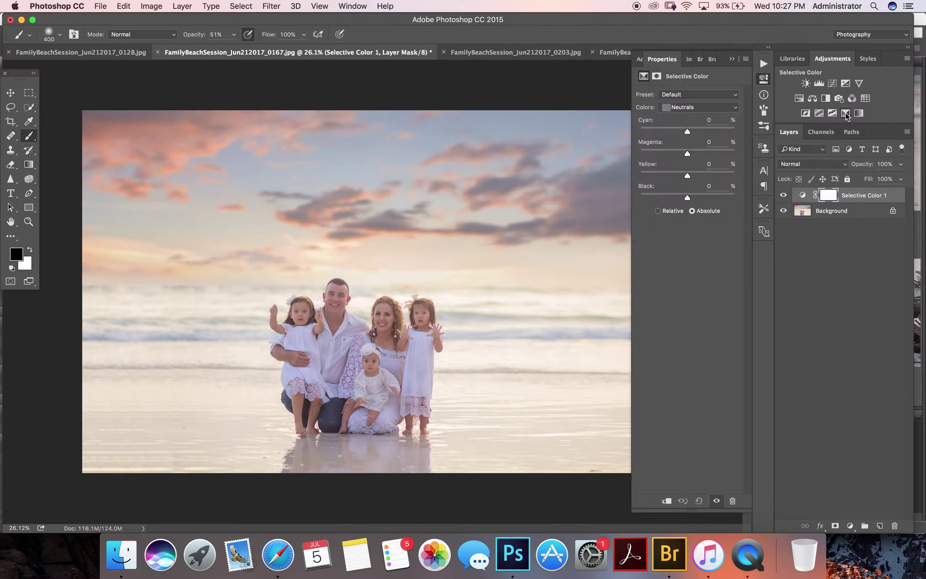
pyautogui.moveTo(688, 131); pyautogui.dragTo(681, 154)
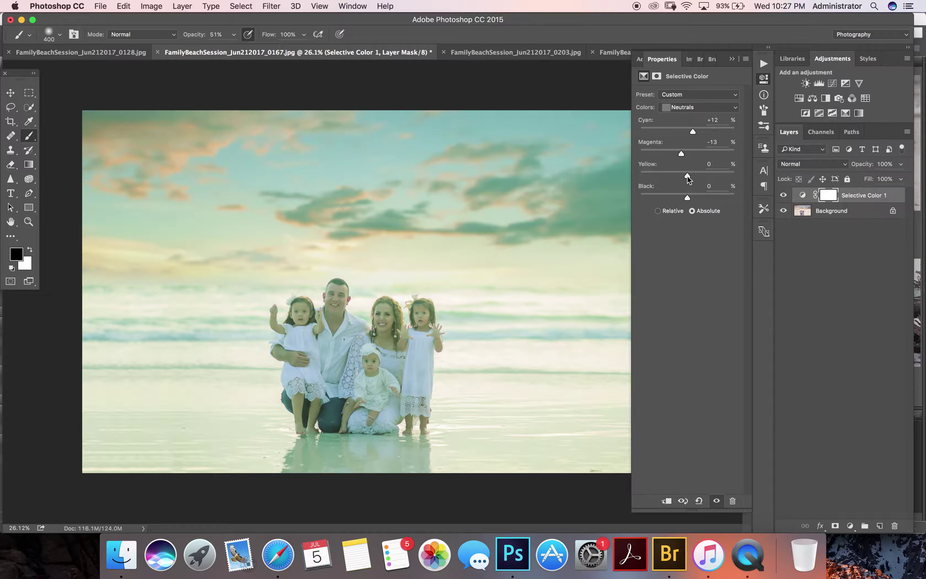
pyautogui.moveTo(681, 154); pyautogui.dragTo(685, 154)
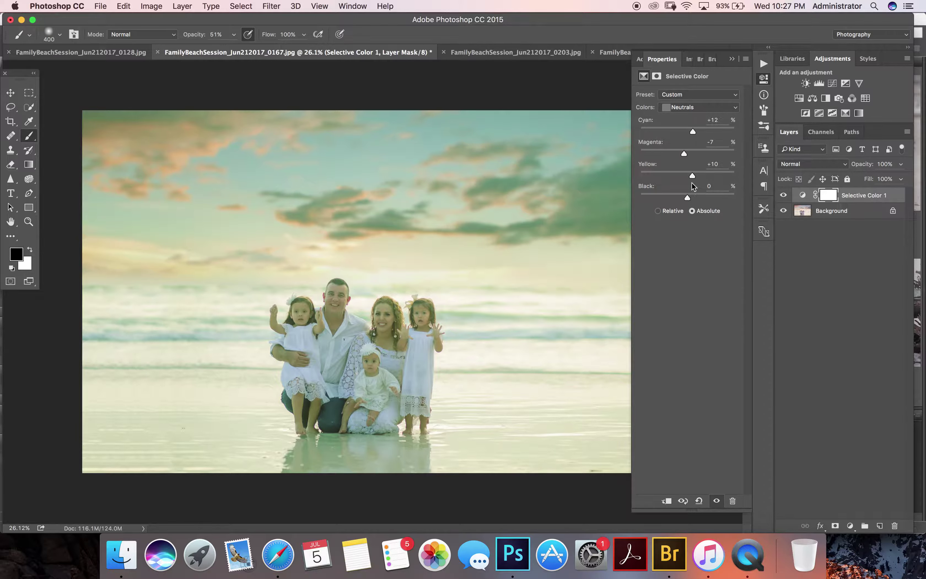
pyautogui.moveTo(696, 176); pyautogui.dragTo(699, 176)
pyautogui.moveTo(688, 197)
pyautogui.mouseDown()
pyautogui.moveTo(700, 198)
pyautogui.moveTo(688, 198)
pyautogui.moveTo(685, 152)
pyautogui.mouseUp()
pyautogui.moveTo(685, 151); pyautogui.dragTo(683, 152)
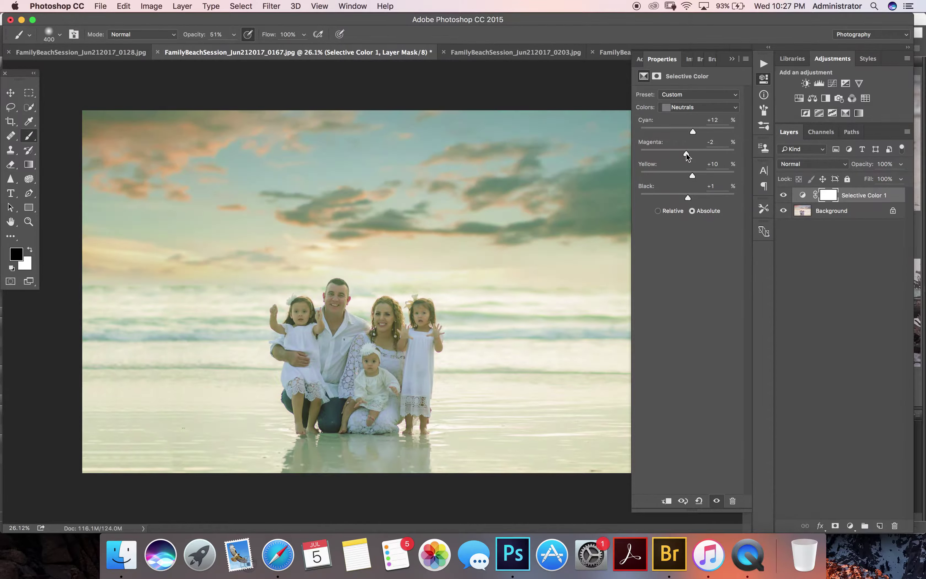
pyautogui.moveTo(682, 153); pyautogui.dragTo(688, 154)
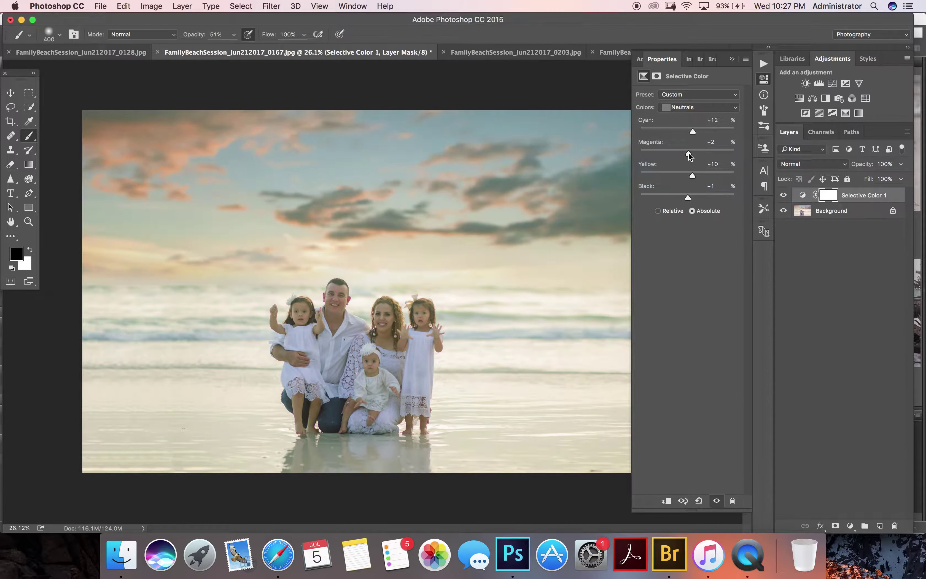
pyautogui.moveTo(690, 154); pyautogui.dragTo(688, 150)
pyautogui.moveTo(696, 132); pyautogui.dragTo(693, 130)
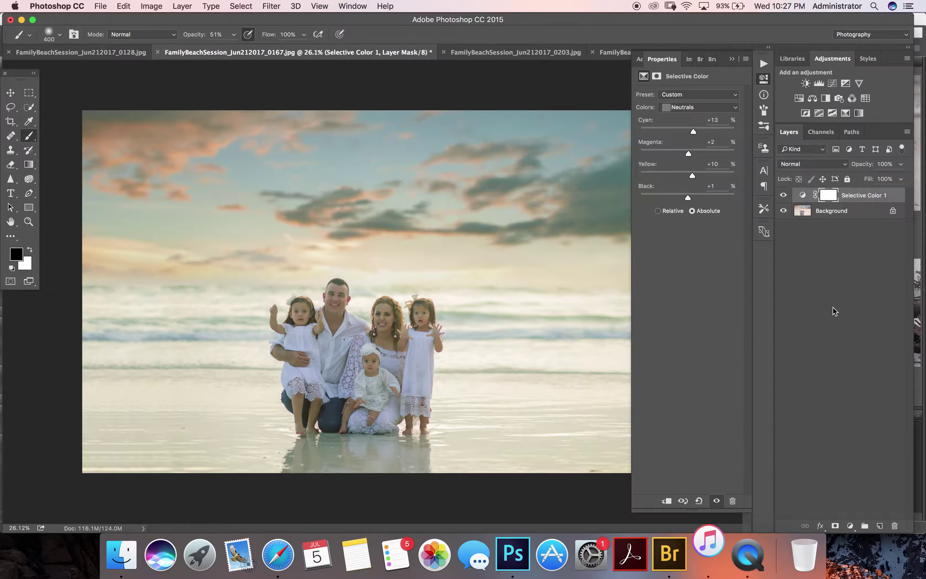
pyautogui.press('super+i')
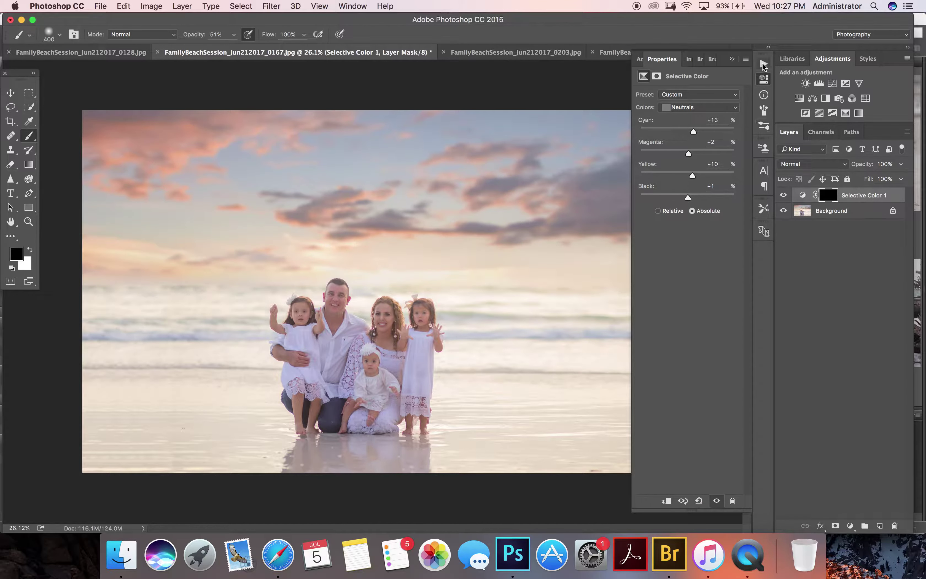
# - Close the Actions panel and enlarge the brush to 700 px
pyautogui.click(764, 79)
pyautogui.click(763, 64)
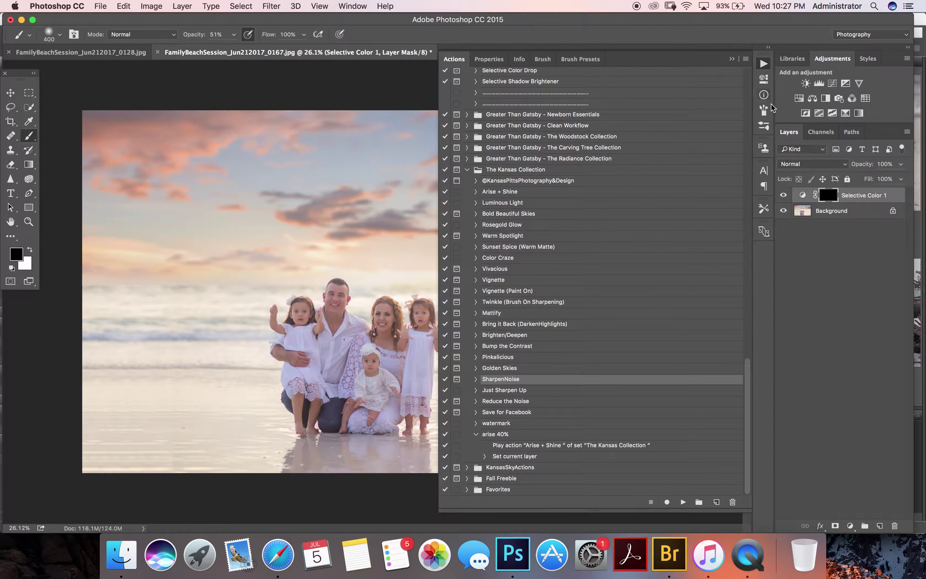
pyautogui.click(762, 81)
pyautogui.click(764, 64)
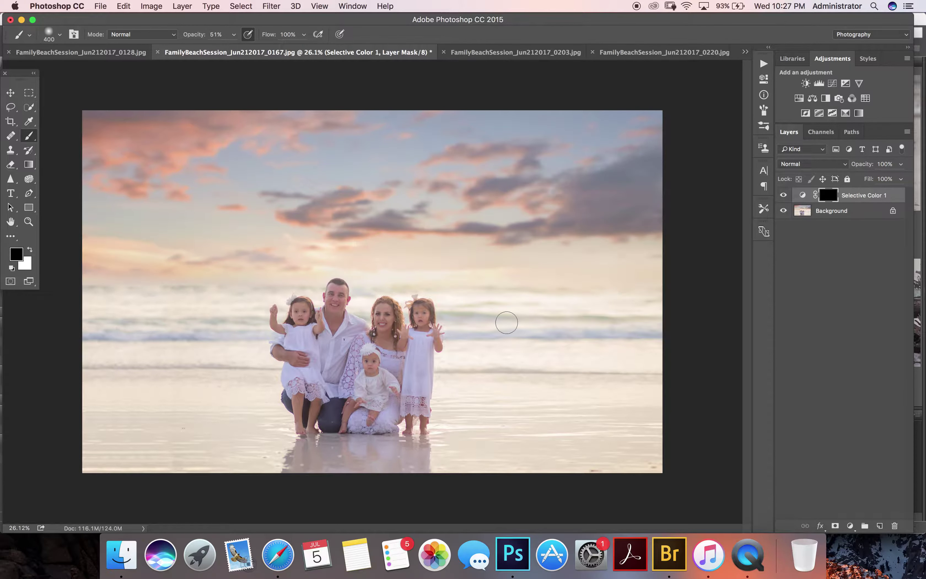
pyautogui.press(']')
pyautogui.press(']')
pyautogui.press(']')
pyautogui.press(']')
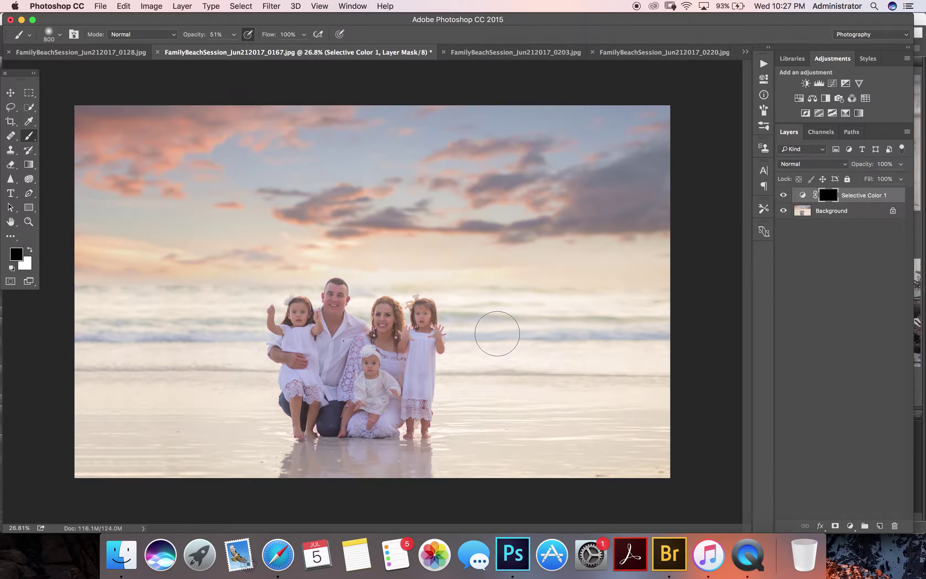
pyautogui.scroll(3, 497, 333)
pyautogui.scroll(1, 498, 333)
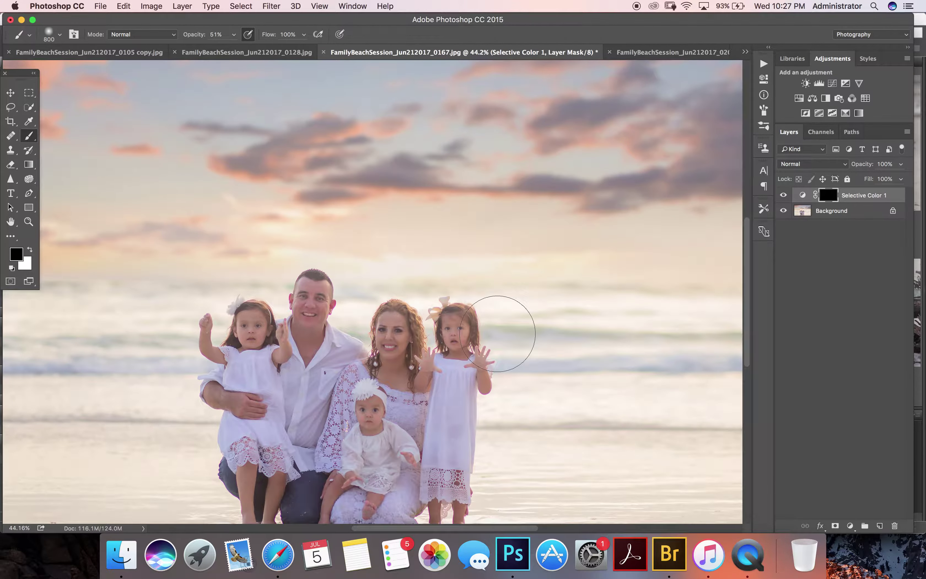
pyautogui.scroll(1, 498, 333)
pyautogui.scroll(1, 497, 332)
pyautogui.hscroll(2, 497, 333)
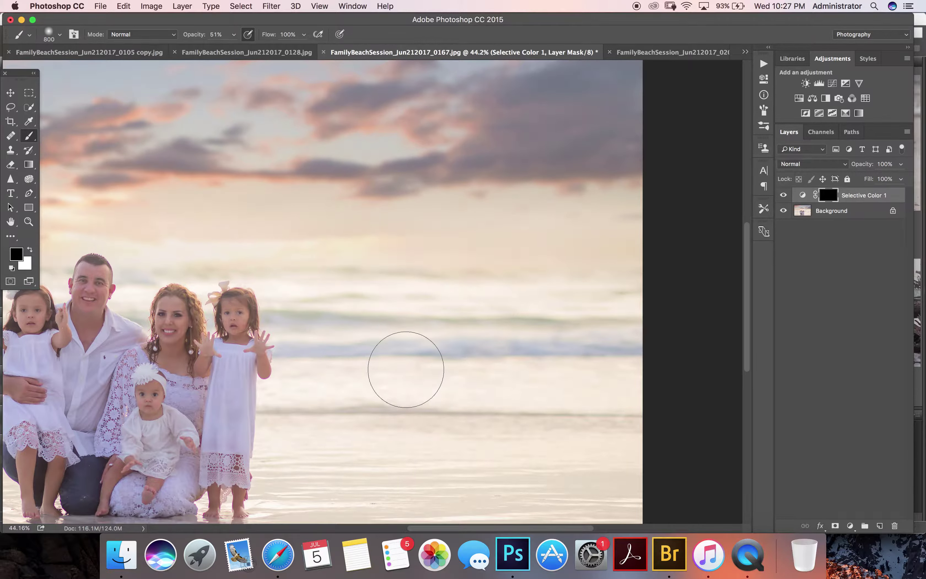
# - Paint white on the mask at 100% opacity, 500 px, revealing the cool tint over waves, ocean and shoreline
pyautogui.press('x')
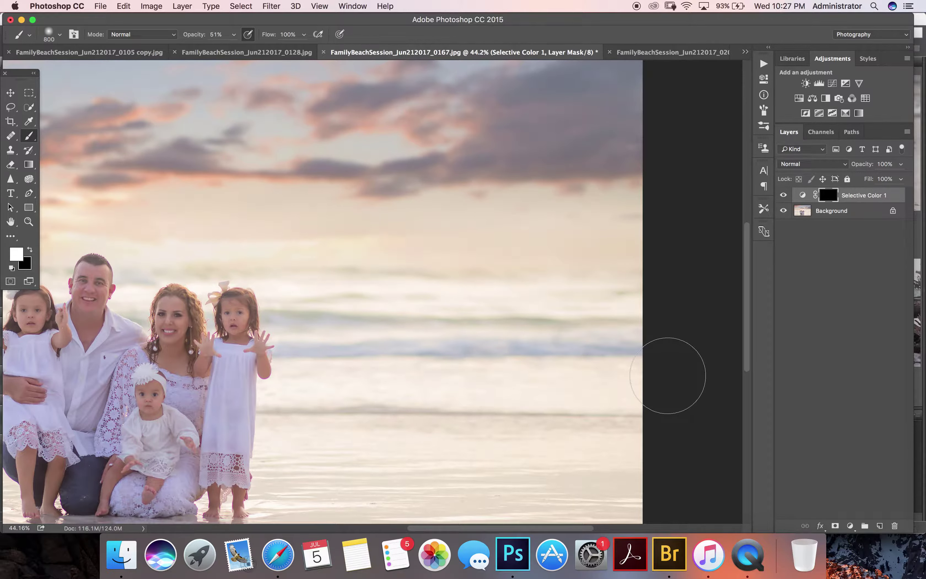
pyautogui.moveTo(434, 306)
pyautogui.mouseDown()
pyautogui.moveTo(301, 325)
pyautogui.moveTo(356, 337)
pyautogui.moveTo(359, 316)
pyautogui.moveTo(405, 368)
pyautogui.moveTo(635, 372)
pyautogui.mouseUp()
pyautogui.click(234, 34)
pyautogui.moveTo(231, 48); pyautogui.dragTo(278, 50)
pyautogui.press('[')
pyautogui.press('[')
pyautogui.press('[')
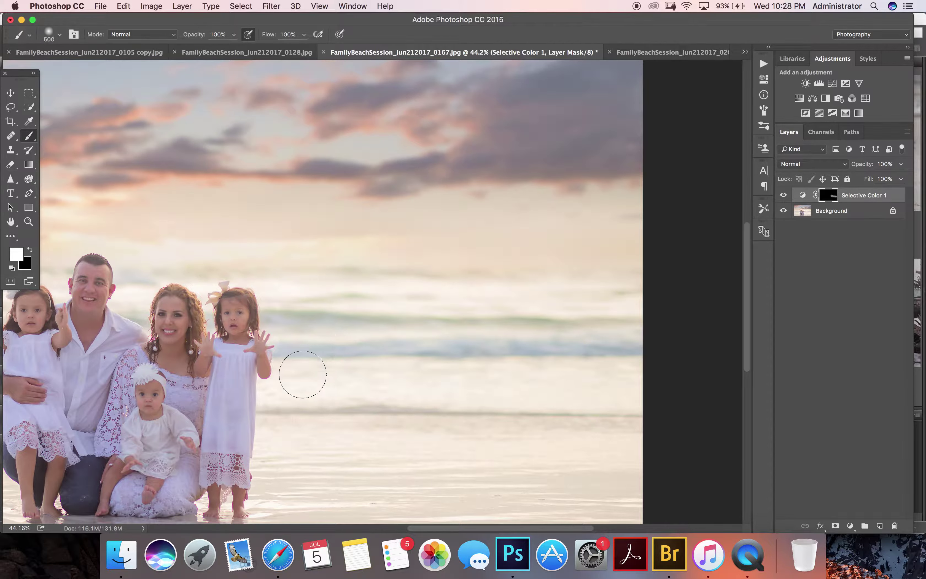
pyautogui.moveTo(532, 389); pyautogui.dragTo(285, 288)
pyautogui.moveTo(305, 426); pyautogui.dragTo(533, 465)
# - Reveal more of the cool tint near the horizon and on the beach reflection
pyautogui.scroll(-2, 614, 403)
pyautogui.scroll(-1, 609, 402)
pyautogui.scroll(-2, 624, 400)
pyautogui.scroll(-1, 624, 400)
pyautogui.scroll(-1, 621, 402)
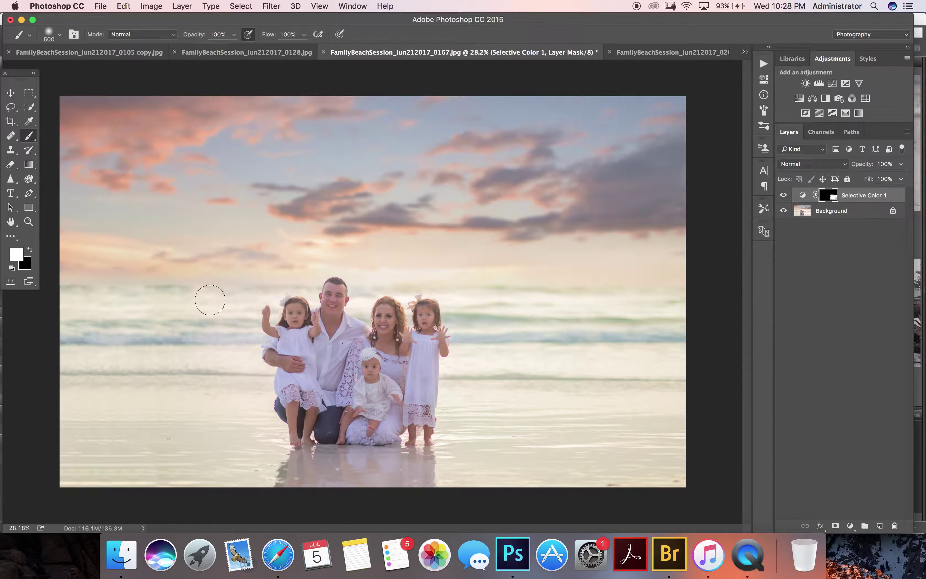
pyautogui.moveTo(199, 373)
pyautogui.mouseDown()
pyautogui.moveTo(223, 142)
pyautogui.moveTo(169, 363)
pyautogui.mouseUp()
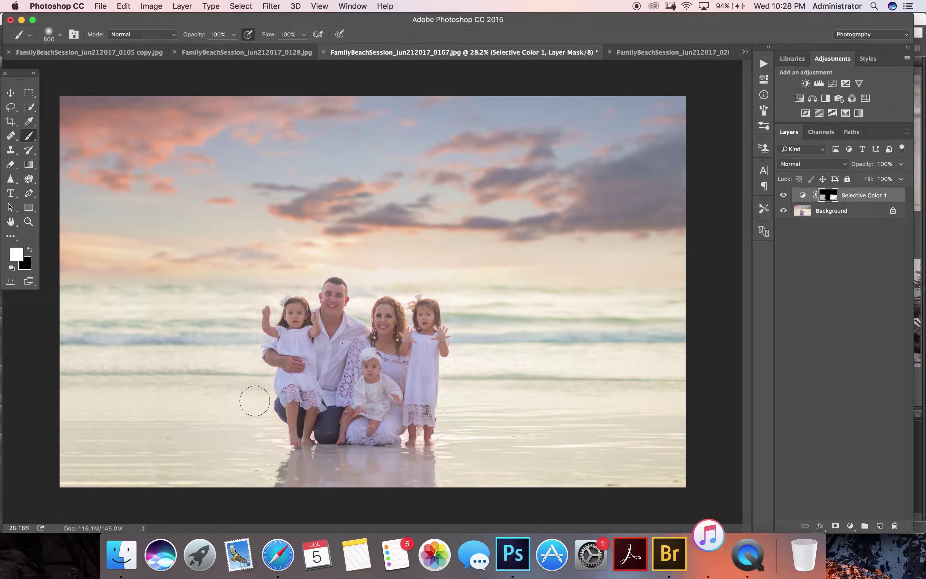
pyautogui.moveTo(273, 466)
pyautogui.mouseDown()
pyautogui.moveTo(324, 480)
pyautogui.moveTo(379, 462)
pyautogui.moveTo(465, 459)
pyautogui.mouseUp()
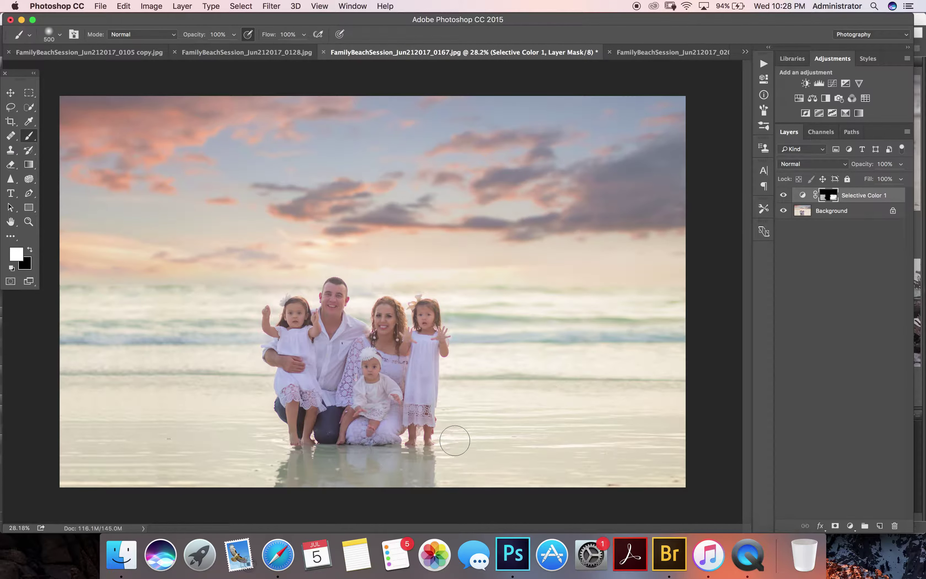
pyautogui.scroll(5, 555, 365)
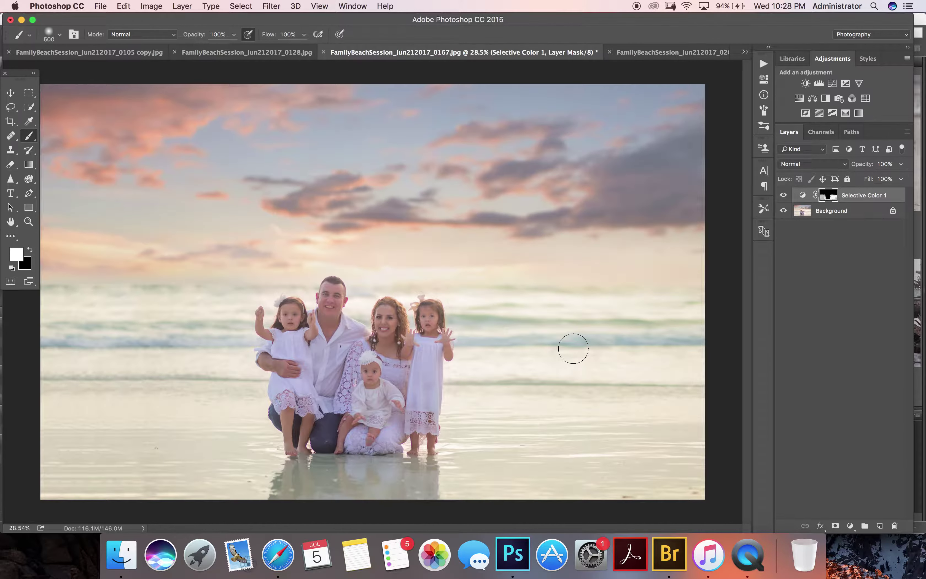
pyautogui.scroll(5, 573, 348)
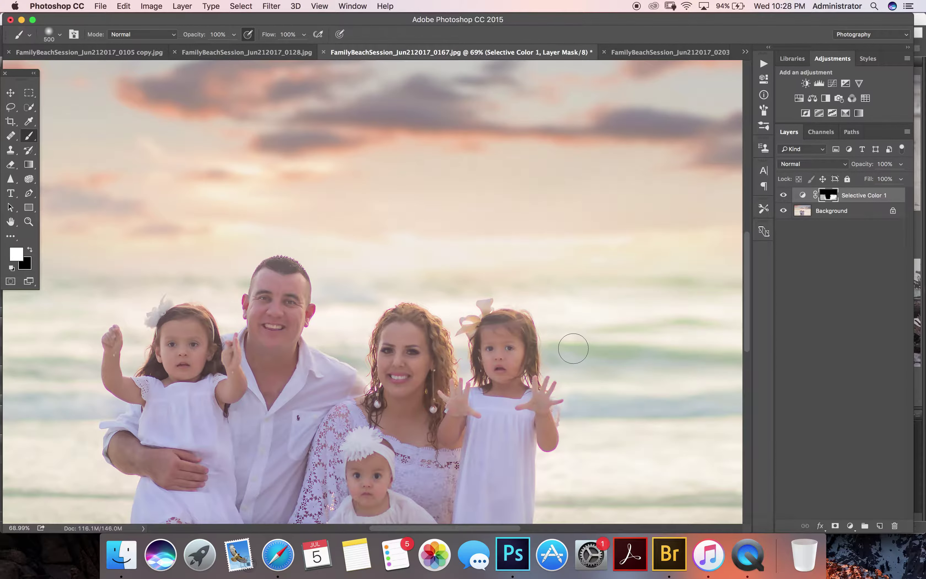
pyautogui.scroll(-10, 573, 348)
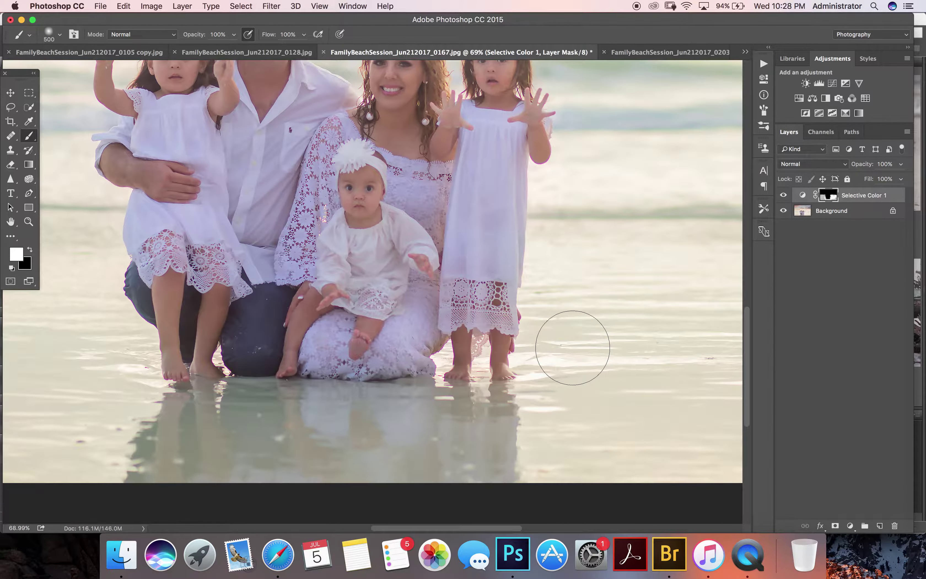
pyautogui.press('p')
pyautogui.press('b')
pyautogui.hscroll(-3, 266, 329)
pyautogui.scroll(2, 266, 328)
pyautogui.hscroll(-5, 266, 329)
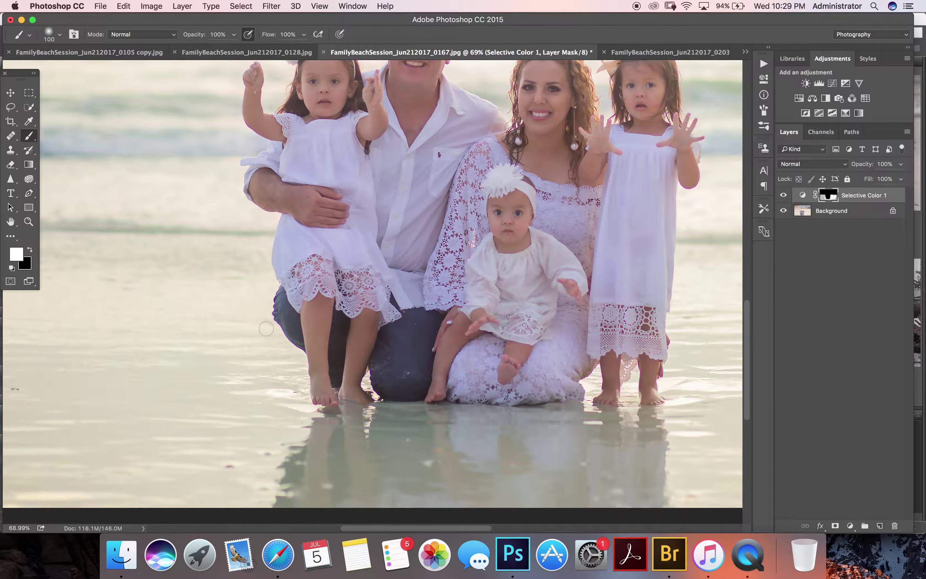
pyautogui.hscroll(-2, 266, 328)
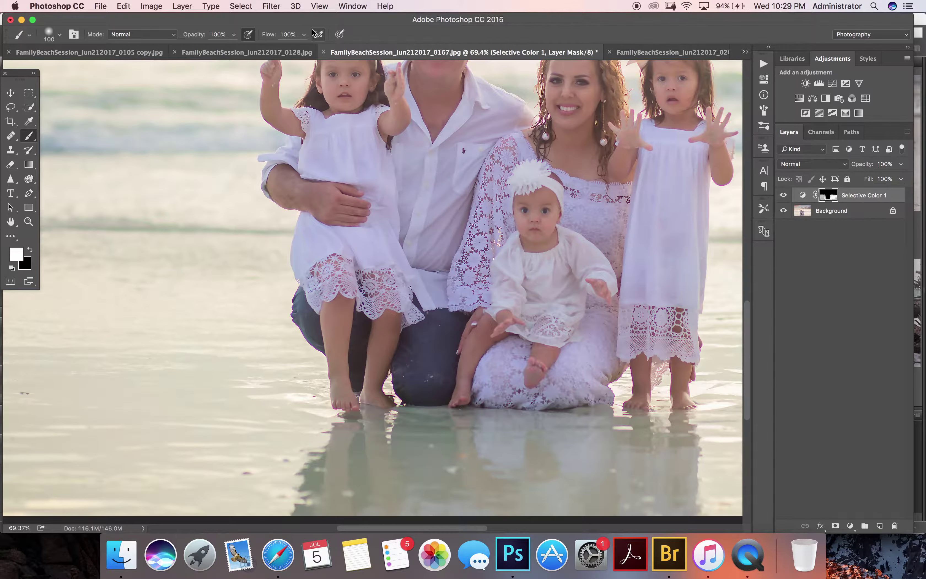
pyautogui.scroll(2, 382, 279)
pyautogui.press('x')
pyautogui.hotkey('shift', 'alt', 'p')
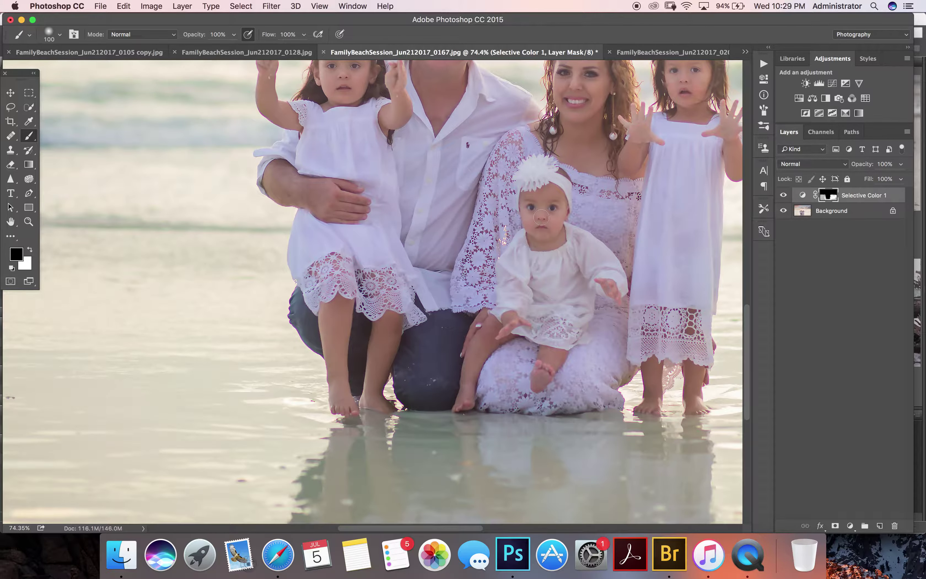
pyautogui.scroll(5, 546, 148)
pyautogui.hscroll(3, 546, 147)
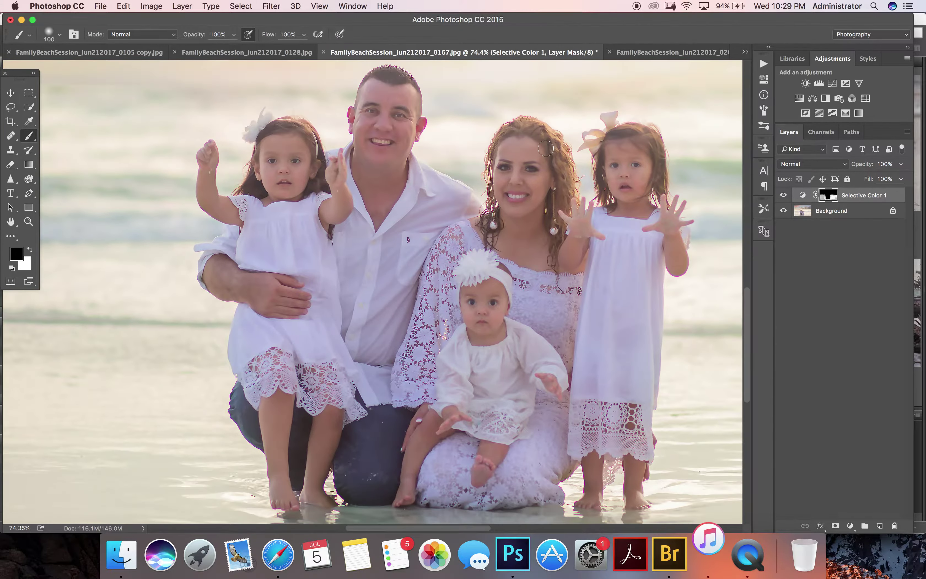
pyautogui.hscroll(2, 546, 148)
pyautogui.hscroll(1, 545, 149)
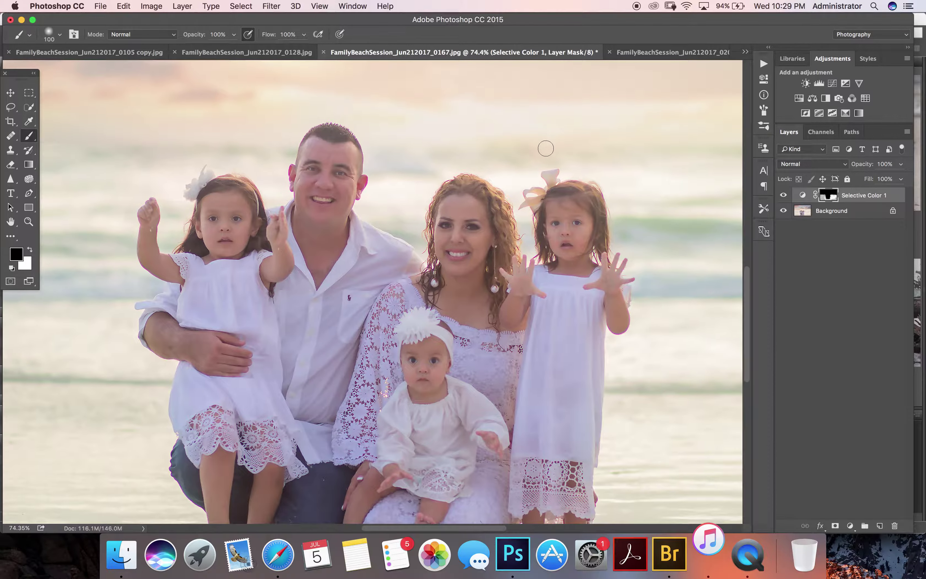
pyautogui.hscroll(2, 546, 148)
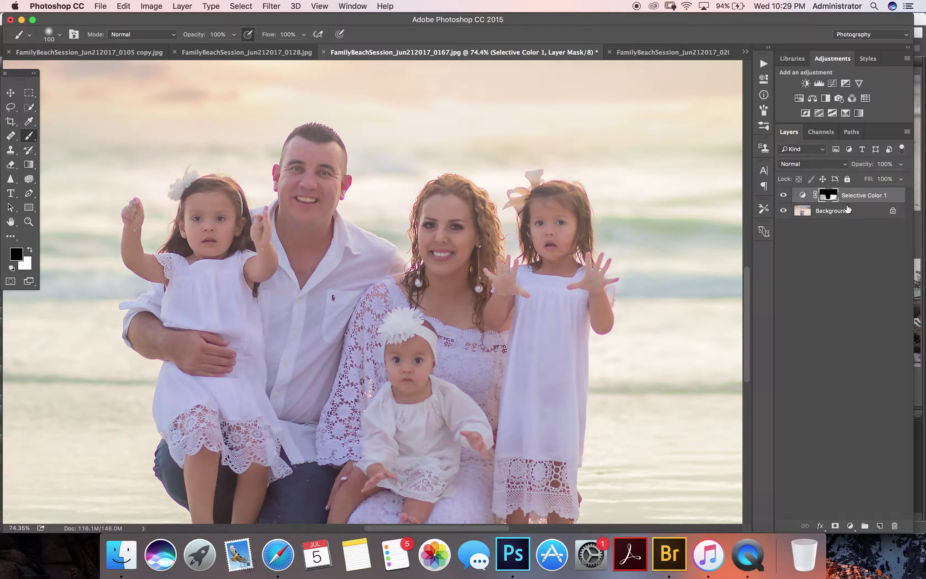
pyautogui.scroll(-2, 413, 394)
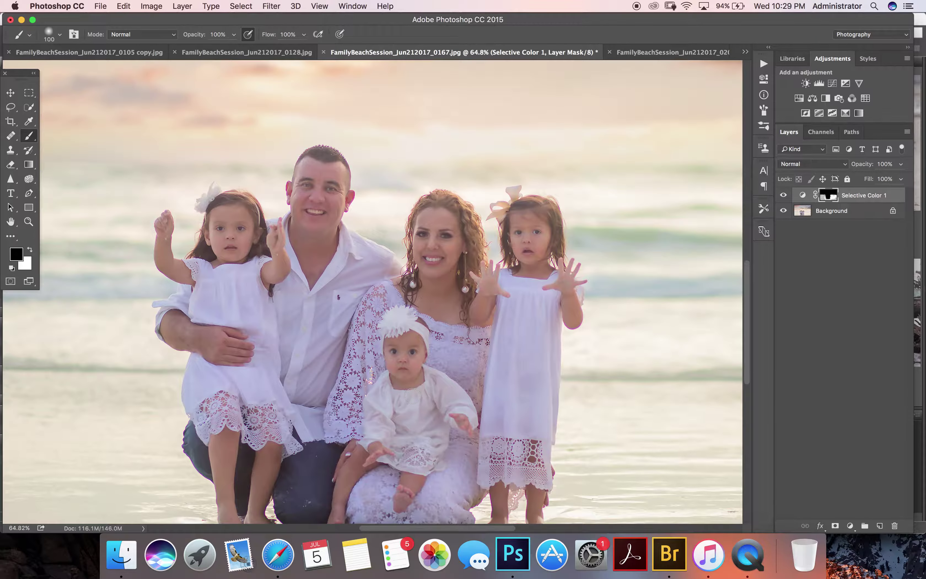
pyautogui.scroll(-2, 412, 396)
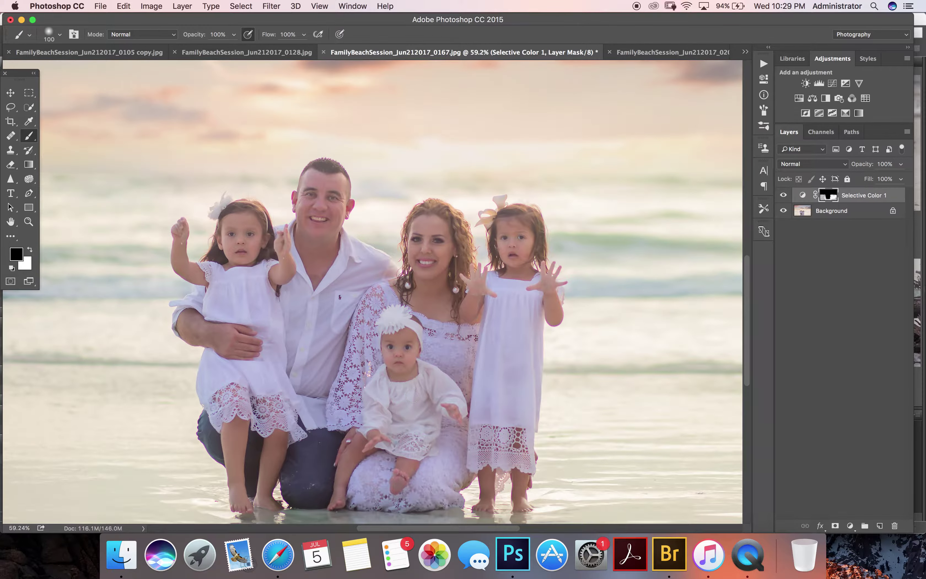
pyautogui.click(783, 195)
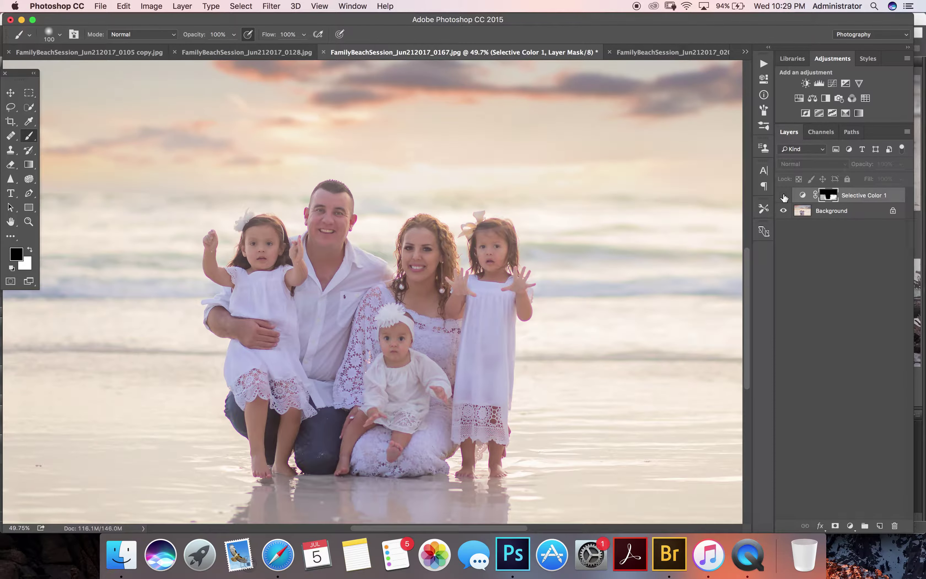
pyautogui.click(783, 196)
pyautogui.scroll(-2, 466, 332)
pyautogui.scroll(-1, 467, 332)
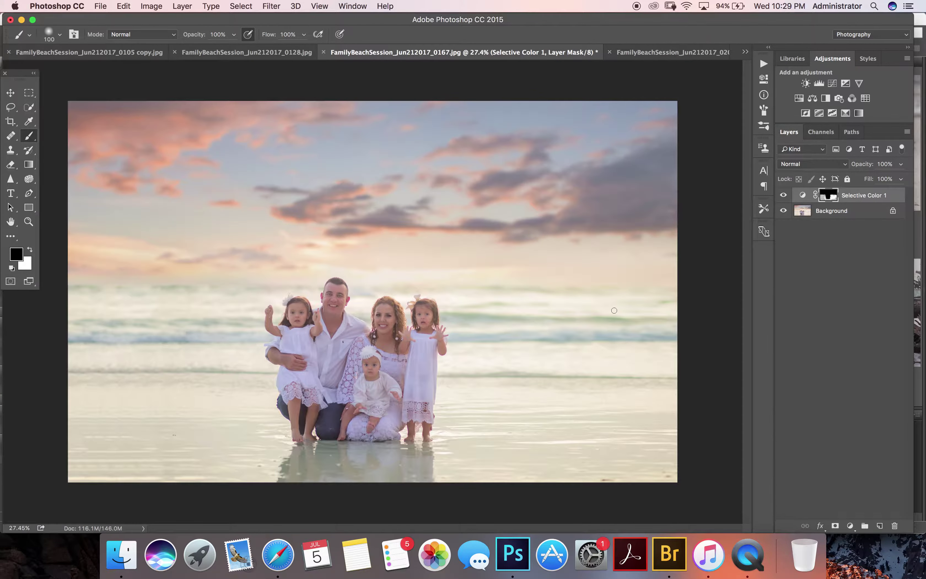
pyautogui.click(784, 196)
# - Show Selective Color 1 and soften it across the lower water with a 2100 px black brush at 26% opacity
pyautogui.click(784, 195)
pyautogui.press(']')
pyautogui.press(']')
pyautogui.press(']')
pyautogui.press(']')
pyautogui.press(']')
pyautogui.press(']')
pyautogui.press(']')
pyautogui.press(']')
pyautogui.press(']')
pyautogui.press(']')
pyautogui.press(']')
pyautogui.click(234, 34)
pyautogui.click(196, 48)
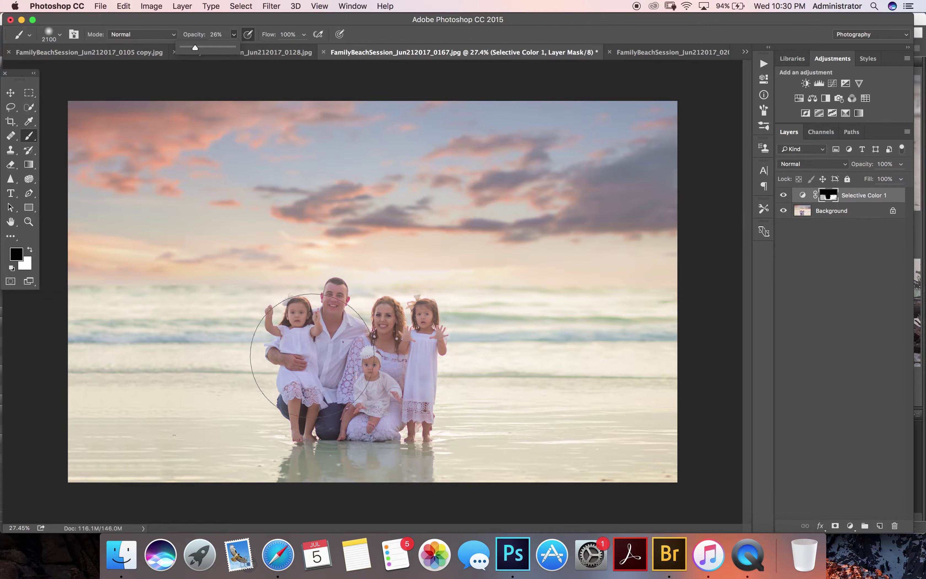
pyautogui.click(142, 433)
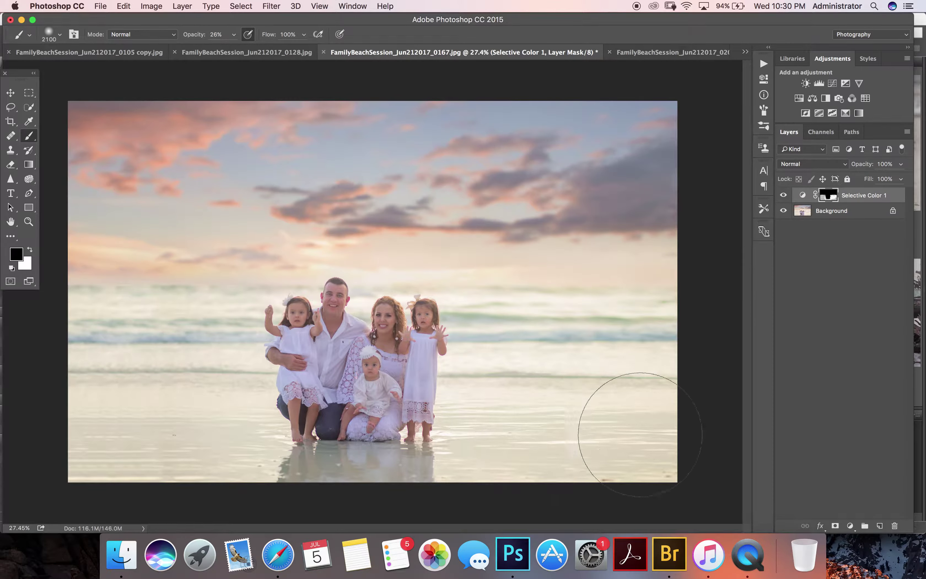
pyautogui.moveTo(236, 412)
pyautogui.mouseDown()
pyautogui.moveTo(706, 419)
pyautogui.moveTo(72, 393)
pyautogui.mouseUp()
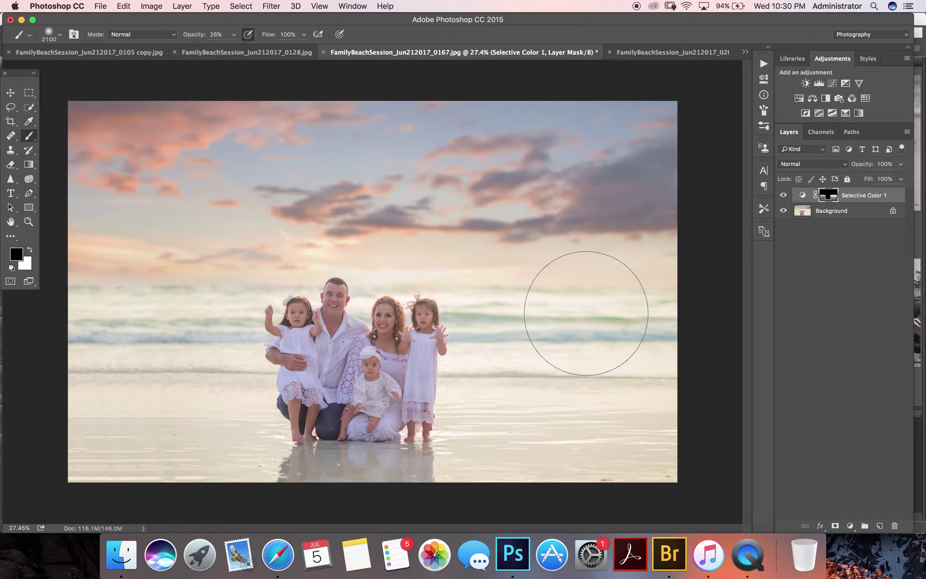
pyautogui.rightClick(839, 211)
# - Flatten all layers into a single Background layer
pyautogui.click(780, 313)
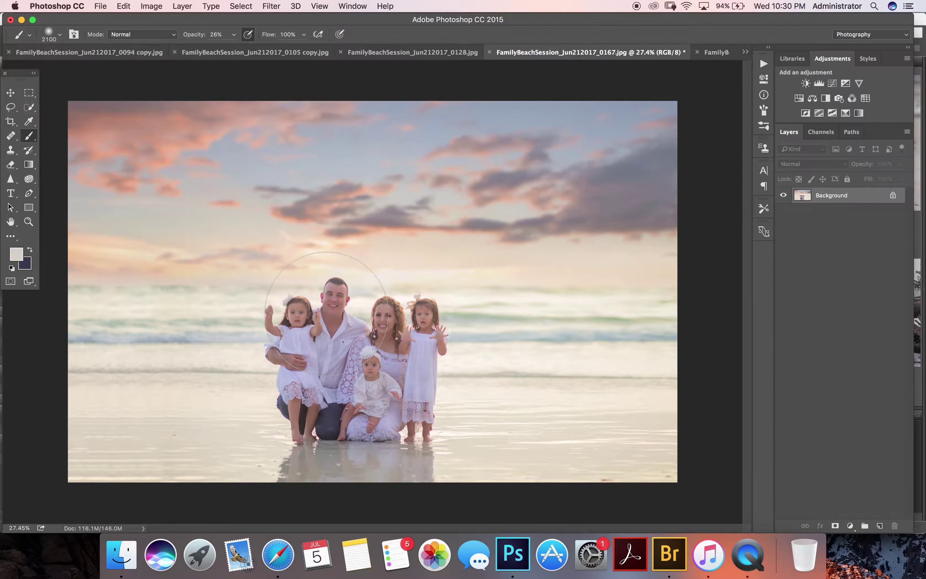
pyautogui.scroll(2, 326, 314)
pyautogui.scroll(2, 326, 314)
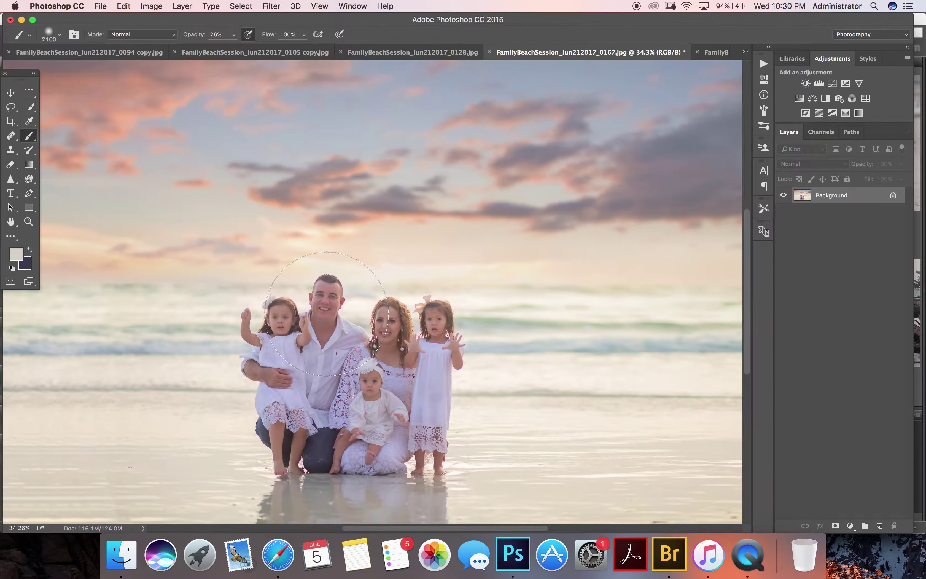
pyautogui.scroll(-1, 326, 314)
pyautogui.scroll(2, 326, 314)
pyautogui.scroll(1, 326, 314)
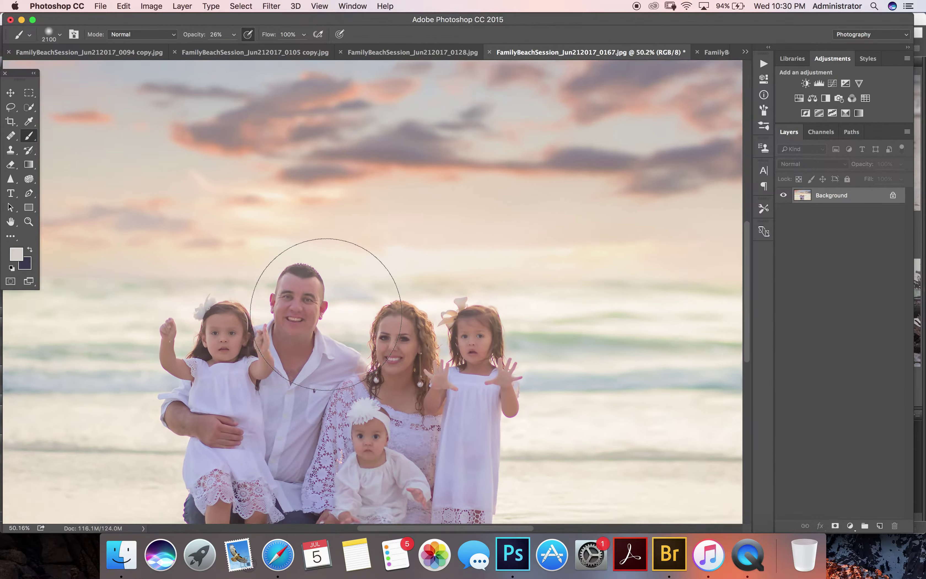
pyautogui.scroll(1, 326, 314)
pyautogui.scroll(1, 326, 315)
pyautogui.scroll(1, 326, 314)
pyautogui.scroll(1, 326, 314)
pyautogui.scroll(1, 326, 314)
# - Duplicate the Background as Layer 1 with Cmd+J for retouching
pyautogui.press('super+j')
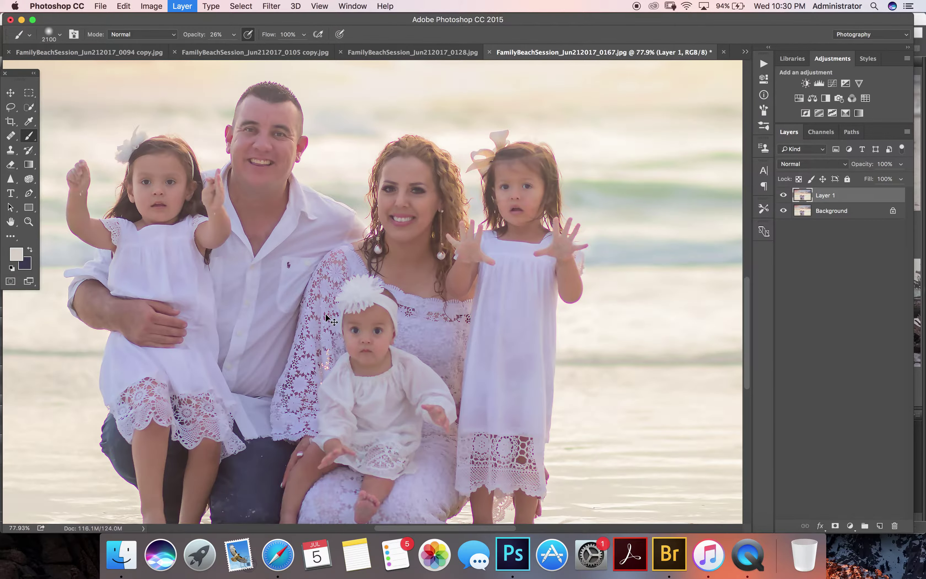
pyautogui.scroll(1, 326, 314)
pyautogui.scroll(2, 326, 314)
pyautogui.scroll(1, 326, 314)
pyautogui.scroll(-5, 326, 314)
pyautogui.hscroll(-5, 326, 313)
pyautogui.scroll(-2, 326, 314)
pyautogui.scroll(-3, 326, 314)
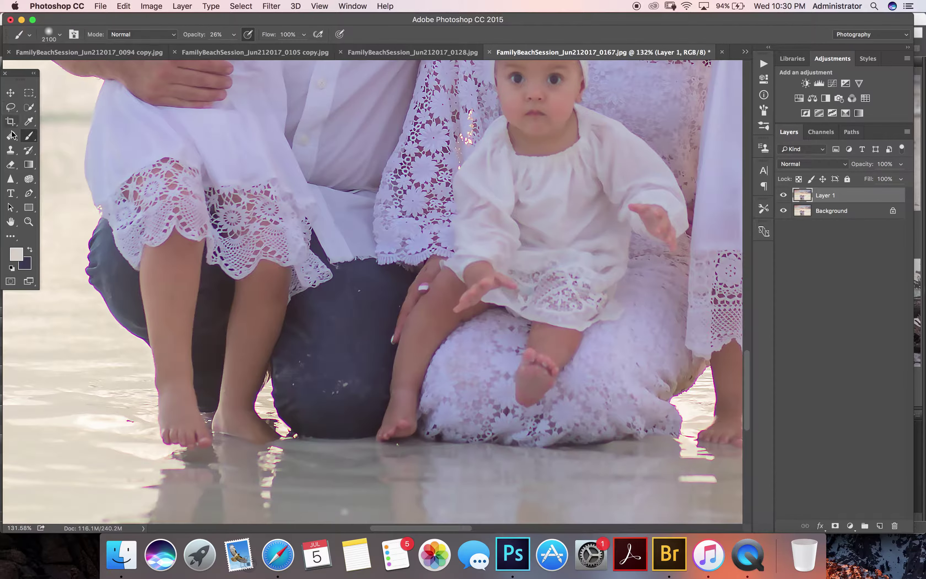
# - Heal a small spot on Layer 1 with the Healing Brush using a sampled source point
pyautogui.moveTo(10, 135); pyautogui.dragTo(57, 146)
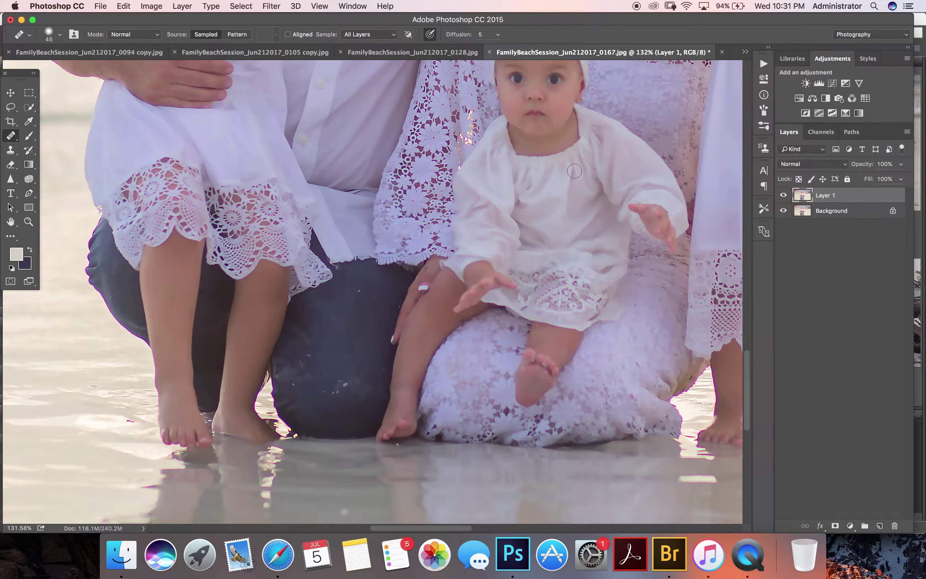
pyautogui.click(574, 171)
pyautogui.click(544, 191)
pyautogui.moveTo(364, 391)
pyautogui.mouseDown()
pyautogui.moveTo(369, 369)
pyautogui.moveTo(362, 387)
pyautogui.mouseUp()
pyautogui.scroll(5, 505, 206)
pyautogui.hscroll(5, 505, 206)
pyautogui.scroll(3, 505, 206)
pyautogui.hscroll(3, 505, 206)
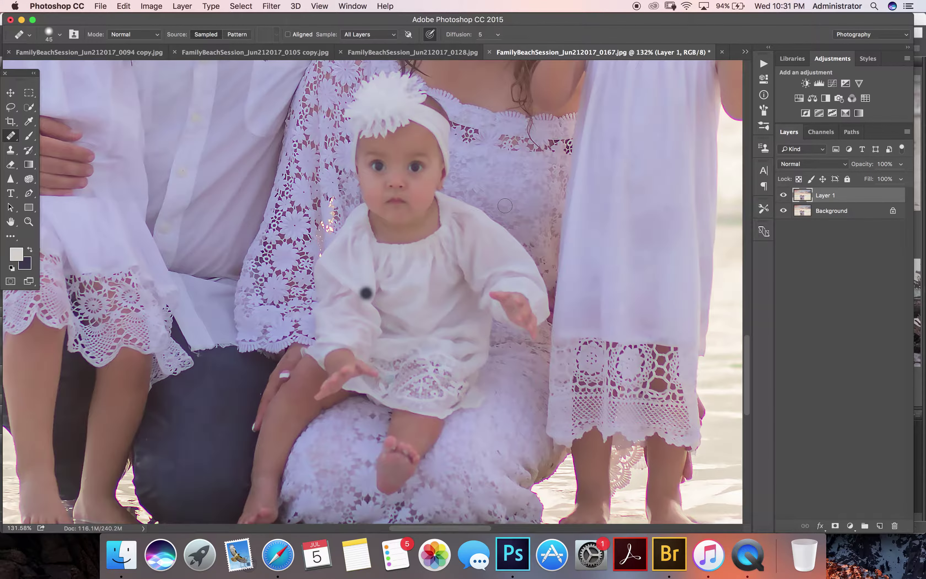
pyautogui.scroll(10, 505, 206)
pyautogui.hscroll(-2, 504, 206)
pyautogui.hscroll(-3, 505, 206)
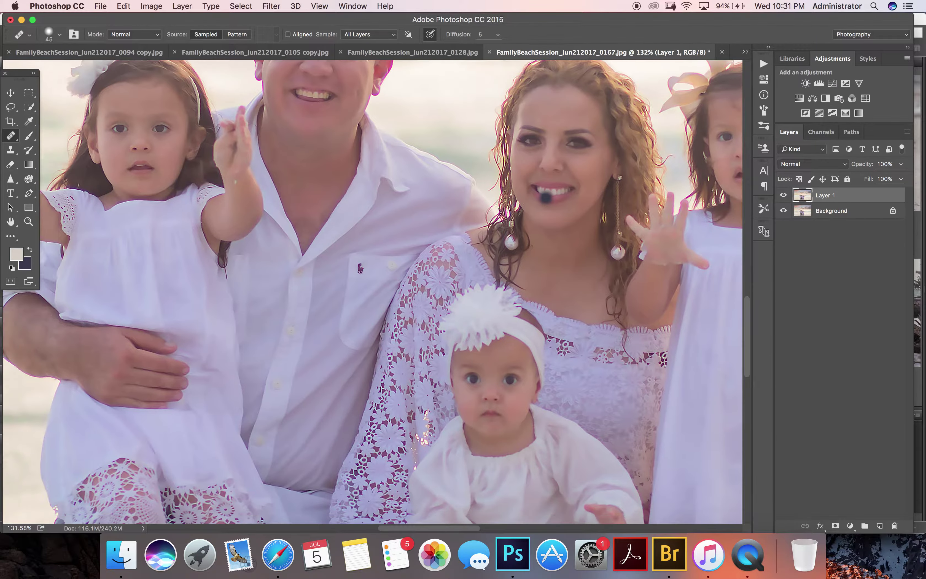
pyautogui.scroll(-2, 504, 205)
pyautogui.hscroll(-1, 505, 206)
pyautogui.hscroll(-3, 505, 206)
pyautogui.scroll(-1, 505, 205)
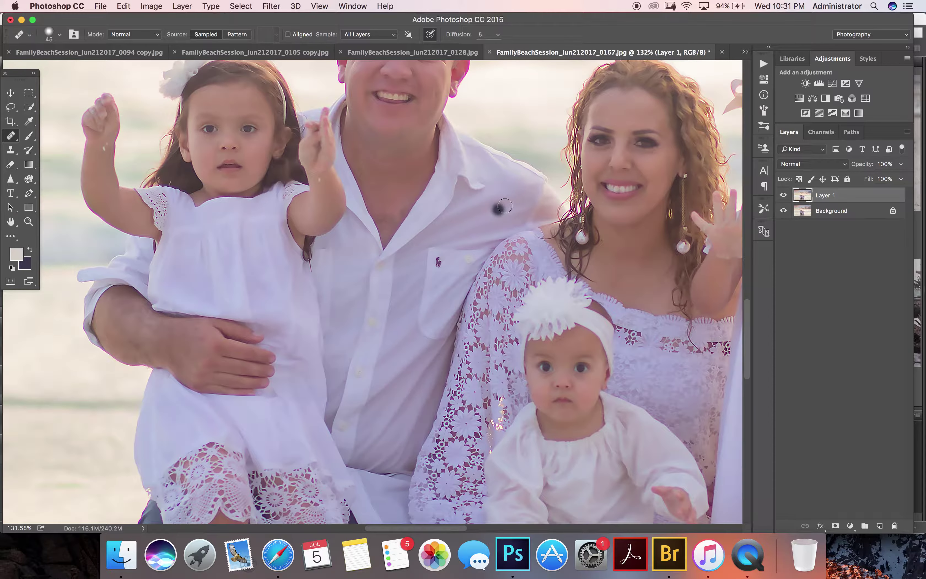
pyautogui.scroll(-1, 505, 205)
pyautogui.scroll(-1, 504, 206)
pyautogui.scroll(-1, 671, 206)
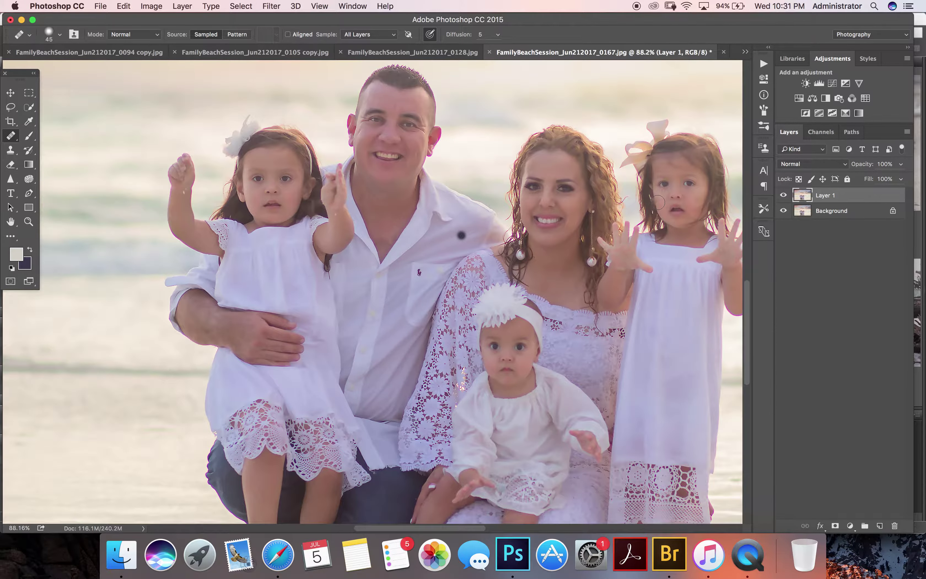
pyautogui.scroll(3, 670, 205)
pyautogui.scroll(-2, 658, 201)
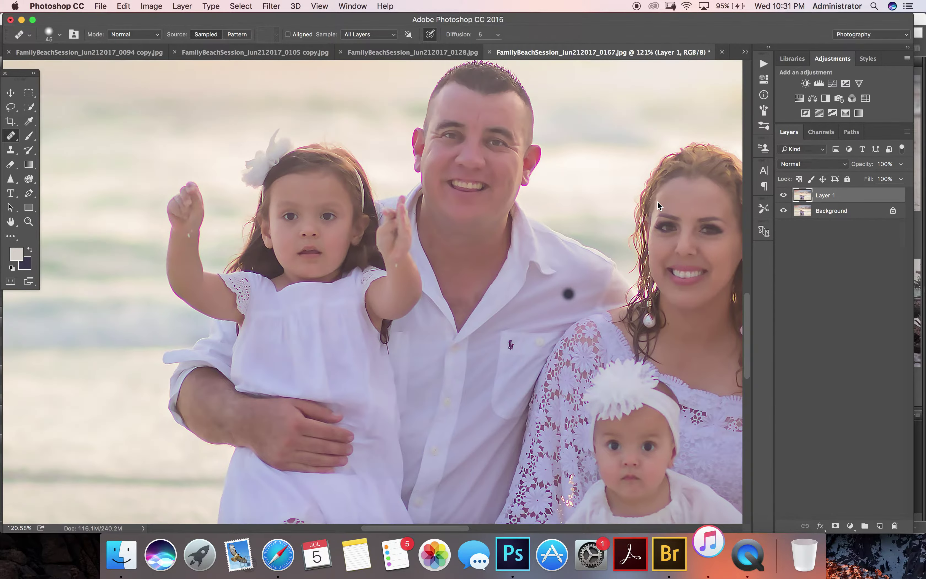
pyautogui.scroll(1, 658, 201)
pyautogui.scroll(1, 657, 201)
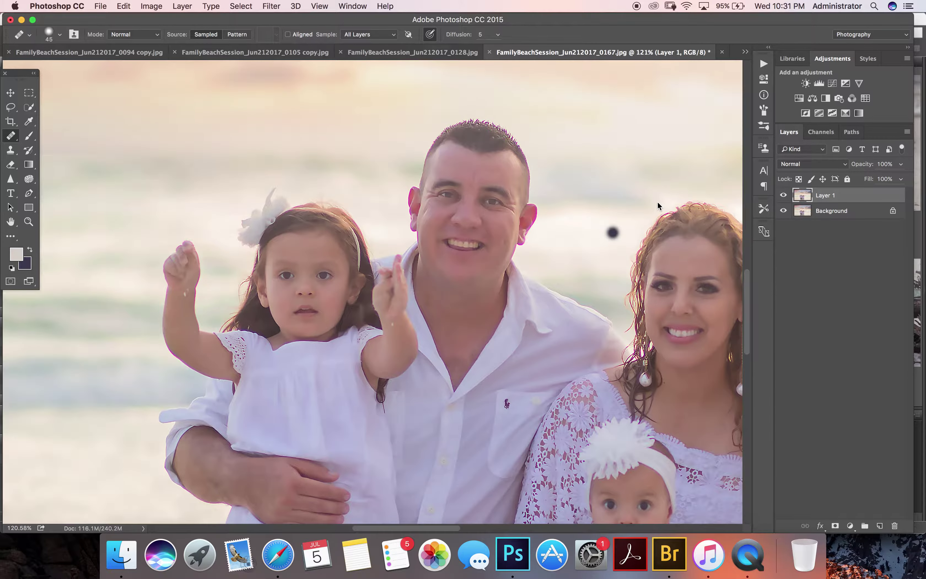
# - Flatten the image and duplicate the Background into a new Layer 1
pyautogui.rightClick(845, 212)
pyautogui.click(793, 319)
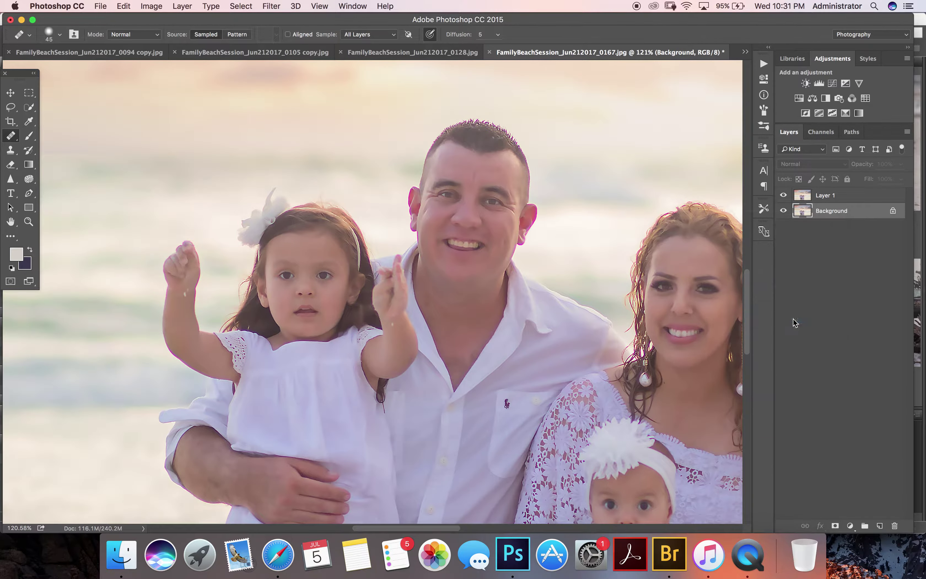
pyautogui.hotkey('ctrl', 'j')
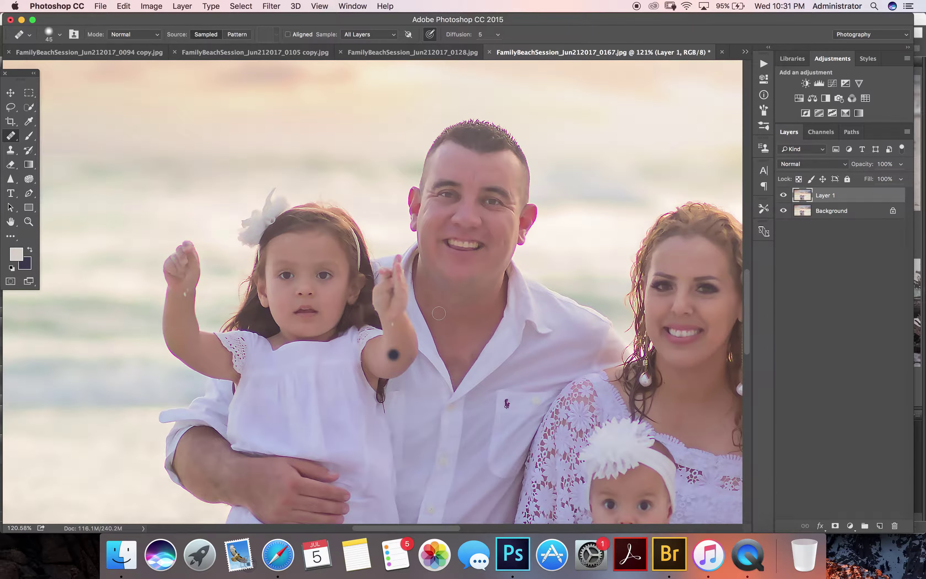
pyautogui.scroll(2, 394, 355)
pyautogui.scroll(-2, 440, 315)
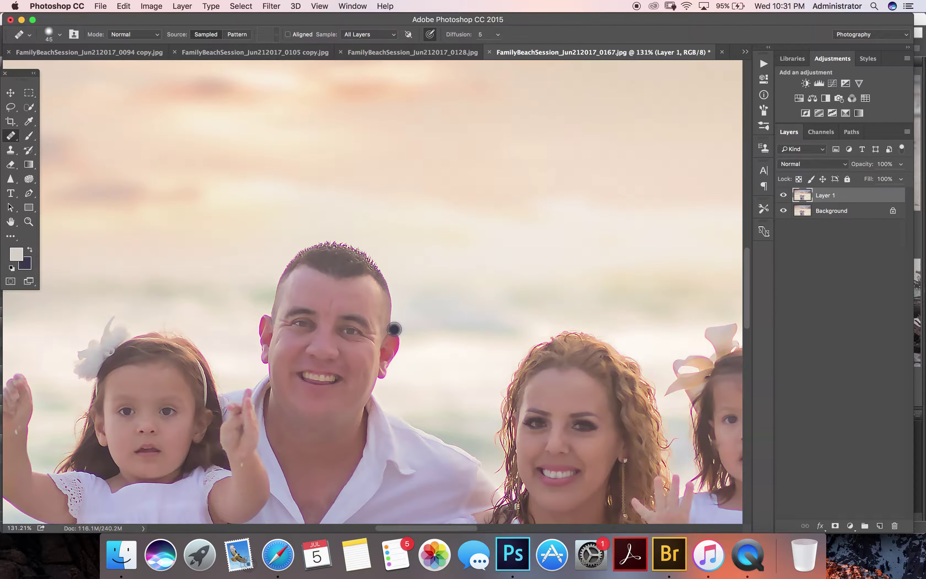
pyautogui.scroll(4, 394, 330)
pyautogui.scroll(1, 394, 329)
# - With a size 25 healing brush, heal the woman's cheek blemish using her forehead skin as the source
pyautogui.press('[')
pyautogui.press('[')
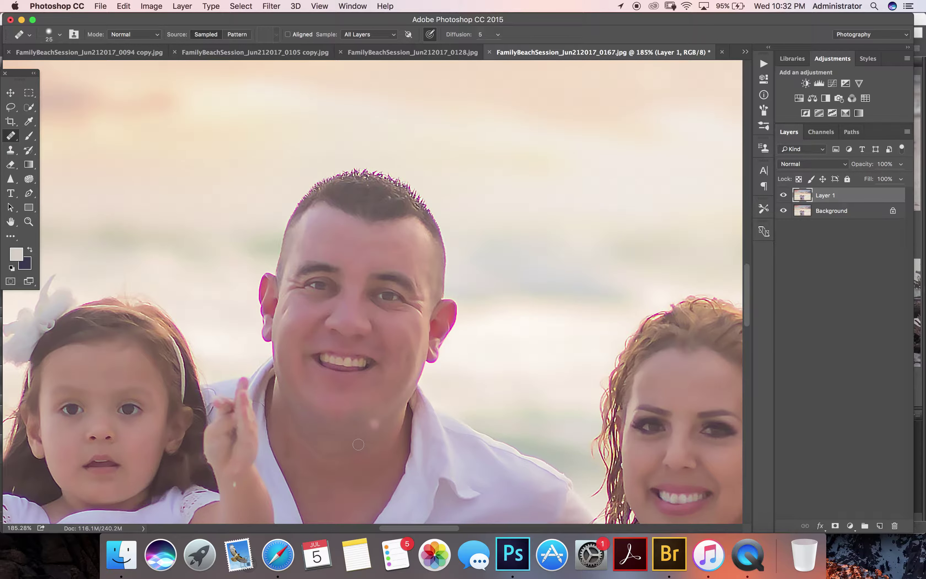
pyautogui.scroll(-3, 330, 413)
pyautogui.scroll(-5, 328, 402)
pyautogui.scroll(-5, 324, 390)
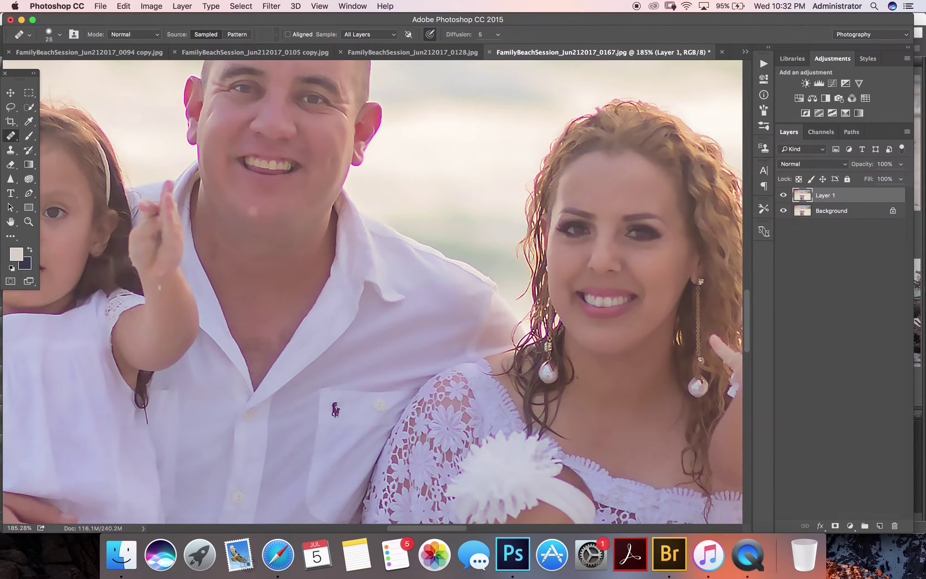
pyautogui.hscroll(3, 329, 364)
pyautogui.hscroll(3, 335, 325)
pyautogui.hscroll(2, 341, 291)
pyautogui.scroll(3, 346, 263)
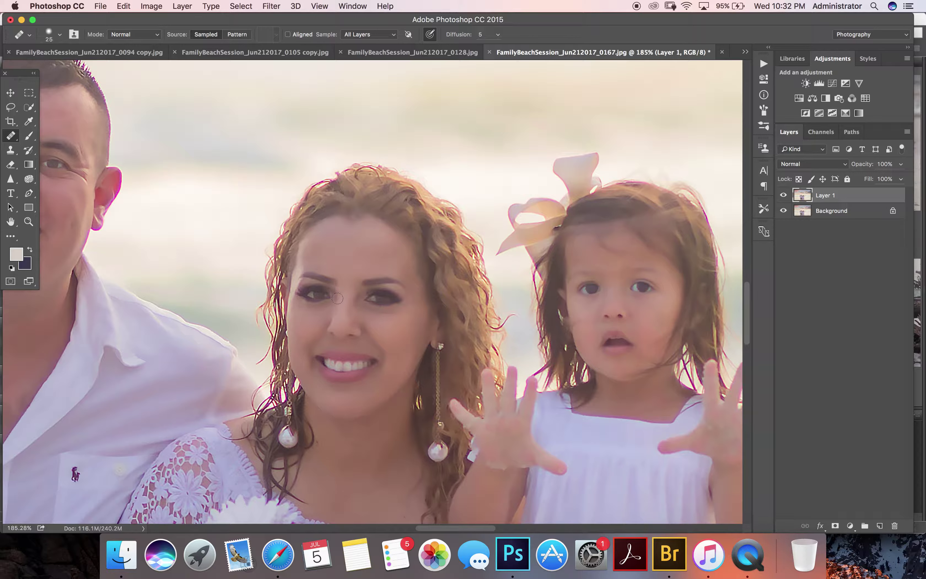
pyautogui.keyDown('alt'); pyautogui.click(355, 262); pyautogui.keyUp('alt')
pyautogui.keyDown('alt'); pyautogui.click(348, 264); pyautogui.keyUp('alt')
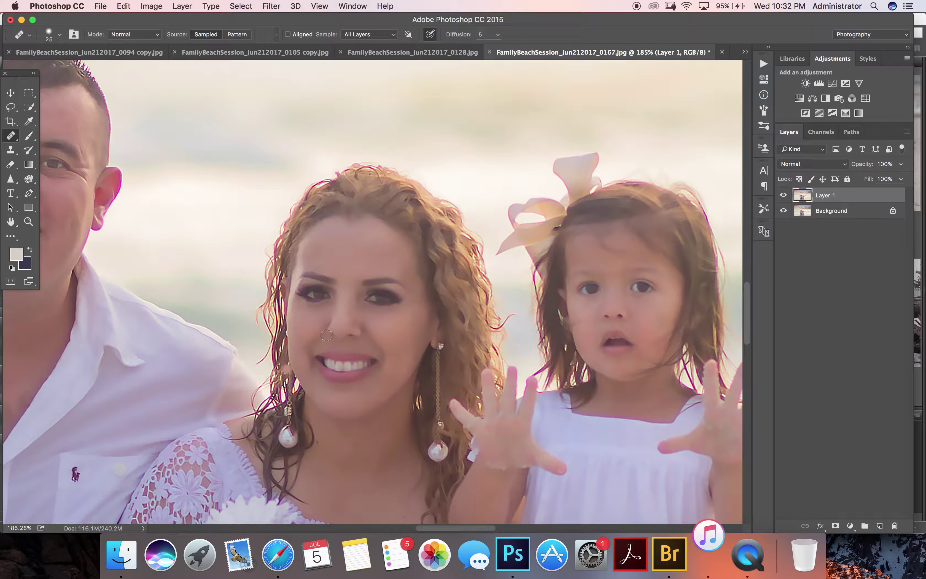
# - Add a Levels adjustment layer above Layer 1
pyautogui.scroll(-1, 338, 331)
pyautogui.scroll(-1, 338, 331)
pyautogui.scroll(-2, 339, 331)
pyautogui.scroll(-1, 338, 331)
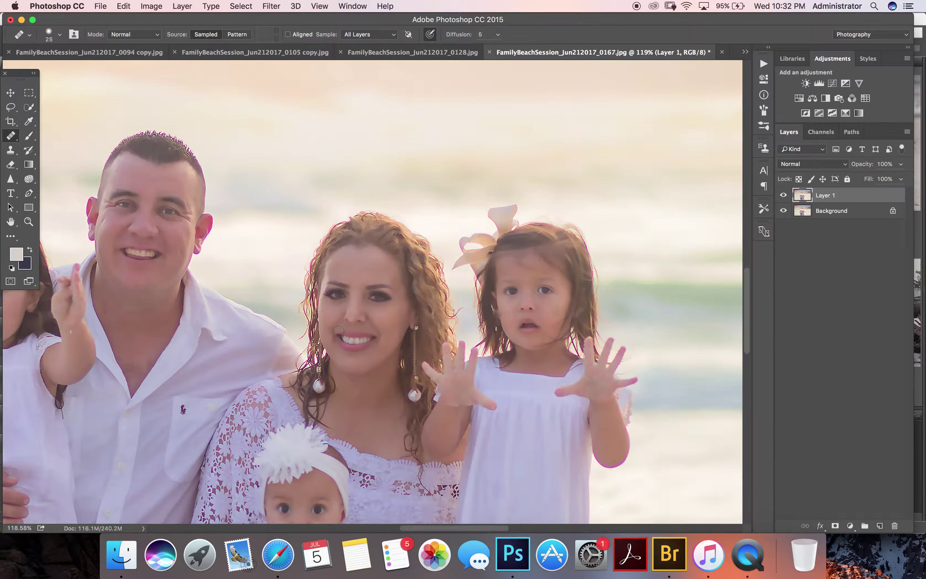
pyautogui.scroll(-1, 338, 331)
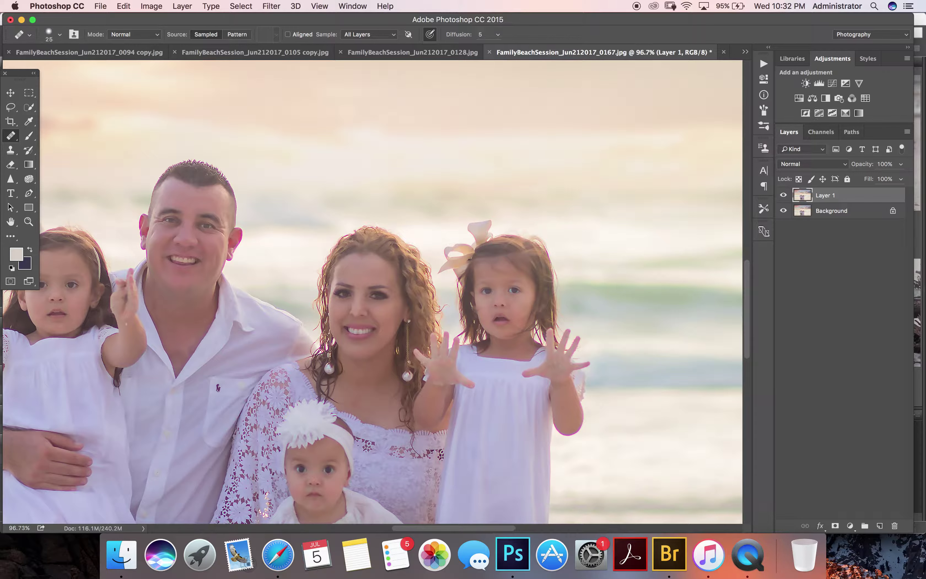
pyautogui.scroll(-1, 368, 292)
pyautogui.click(818, 84)
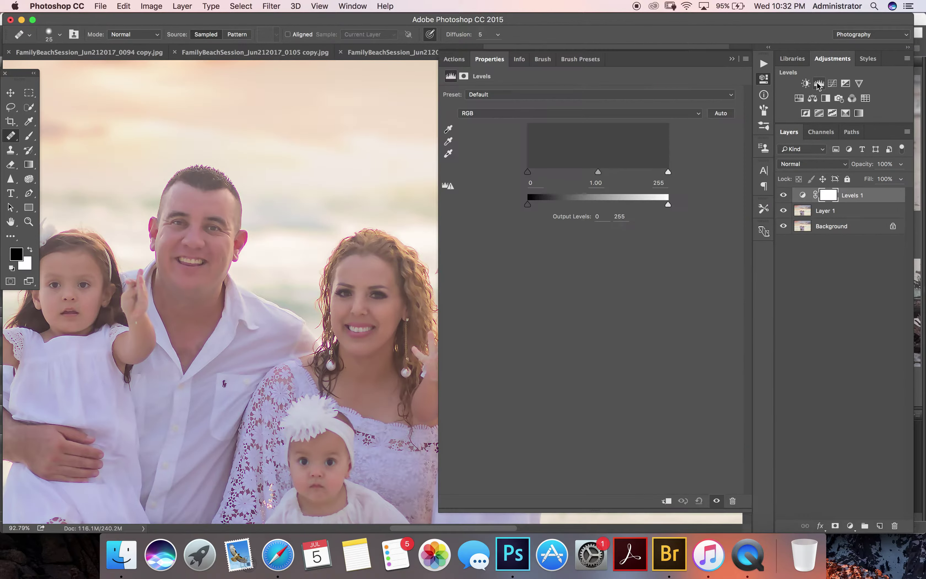
# - Raise the Levels 1 black input to 3, then reselect Layer 1
pyautogui.moveTo(528, 173); pyautogui.dragTo(541, 174)
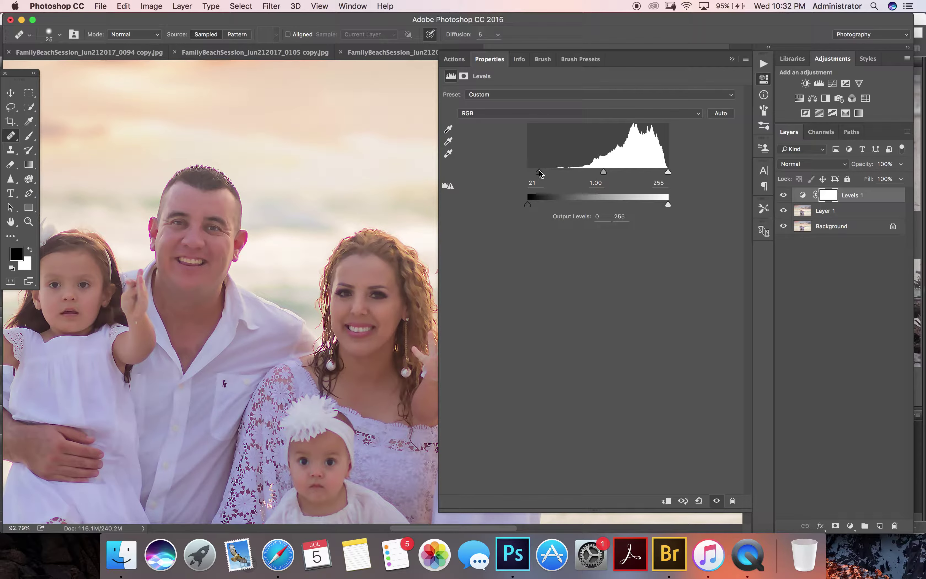
pyautogui.click(833, 212)
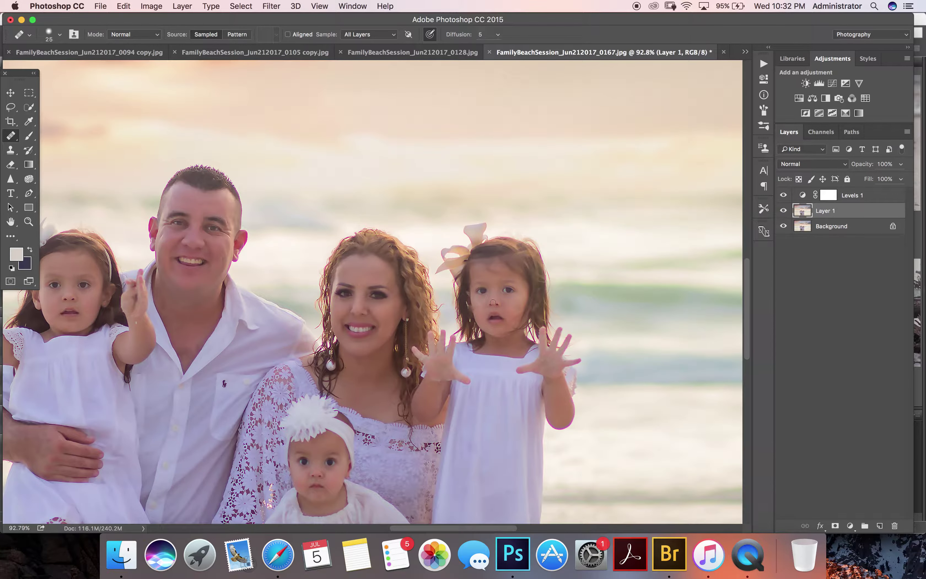
pyautogui.scroll(-2, 493, 302)
pyautogui.scroll(-2, 493, 302)
pyautogui.scroll(-2, 493, 302)
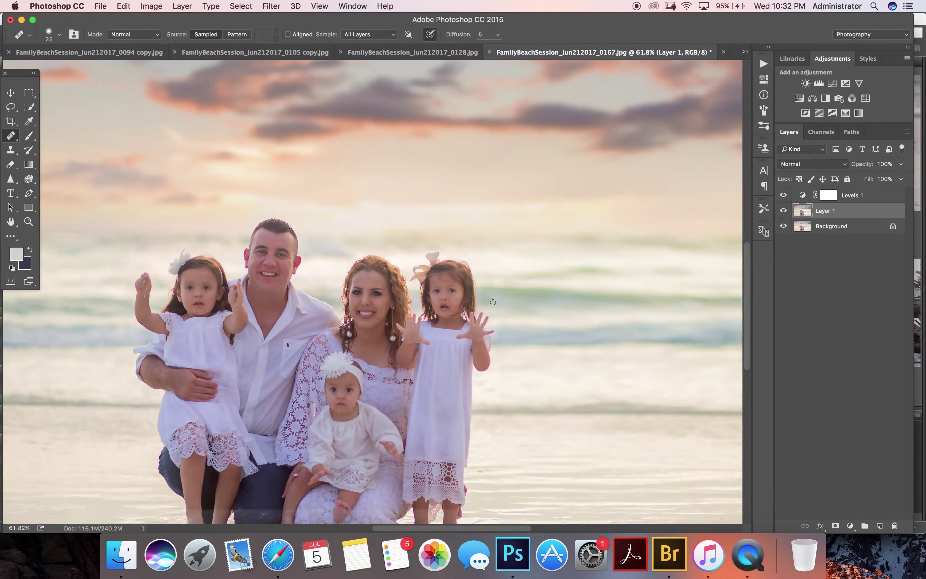
pyautogui.scroll(-1, 492, 302)
pyautogui.scroll(-1, 493, 302)
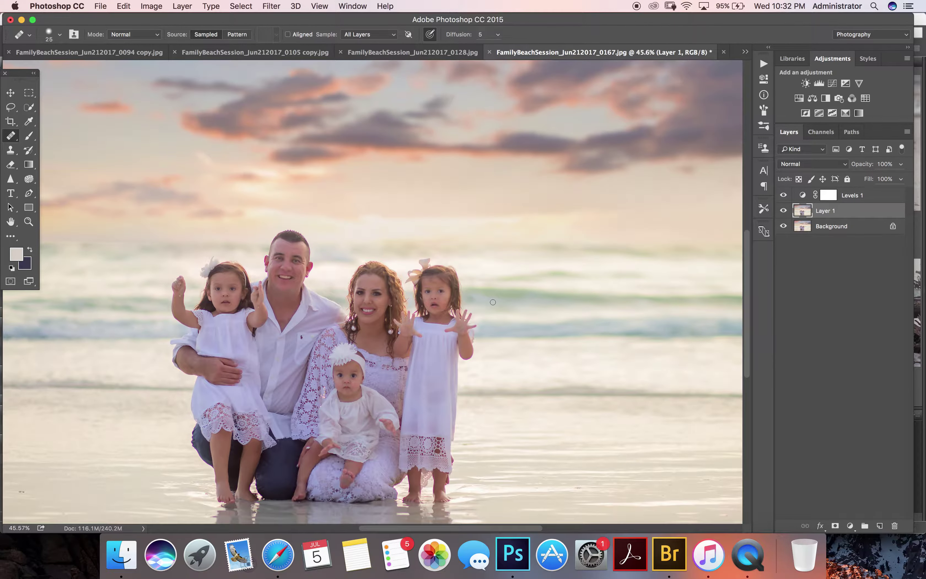
pyautogui.scroll(-1, 493, 302)
pyautogui.scroll(-1, 493, 302)
pyautogui.scroll(-1, 493, 302)
pyautogui.scroll(-1, 493, 302)
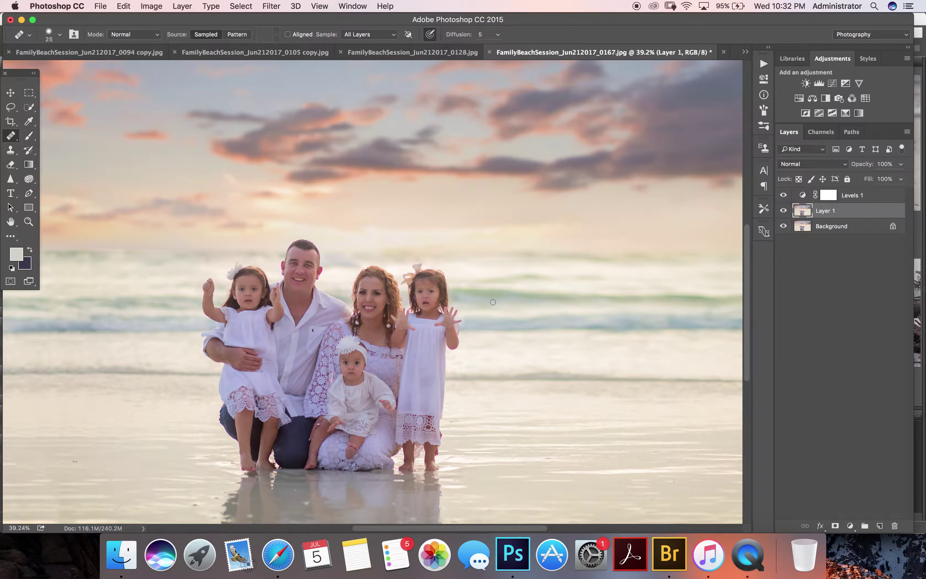
# - Add a Color Balance adjustment with Magenta/Green midtones shifted to +2 toward green
pyautogui.click(813, 98)
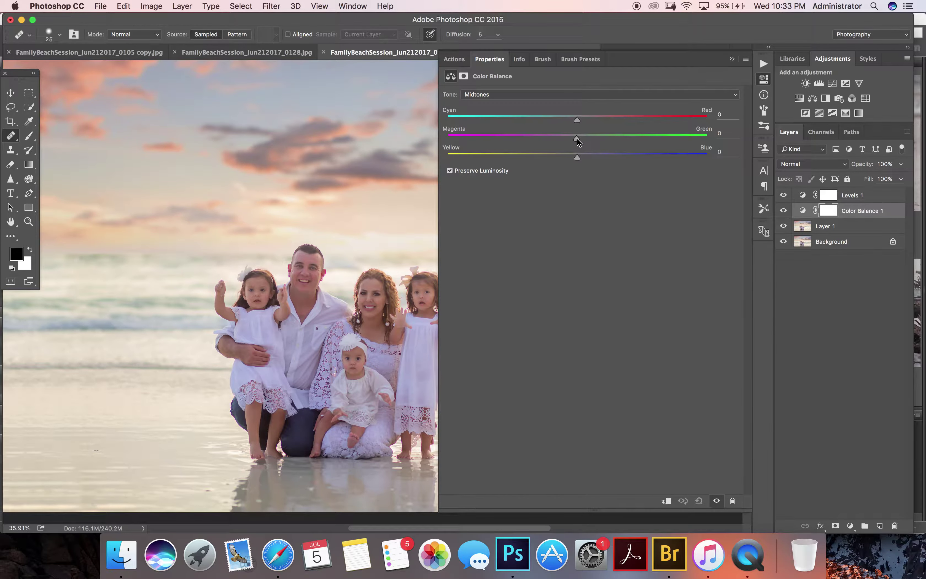
pyautogui.moveTo(577, 139); pyautogui.dragTo(580, 139)
pyautogui.click(784, 212)
pyautogui.click(784, 213)
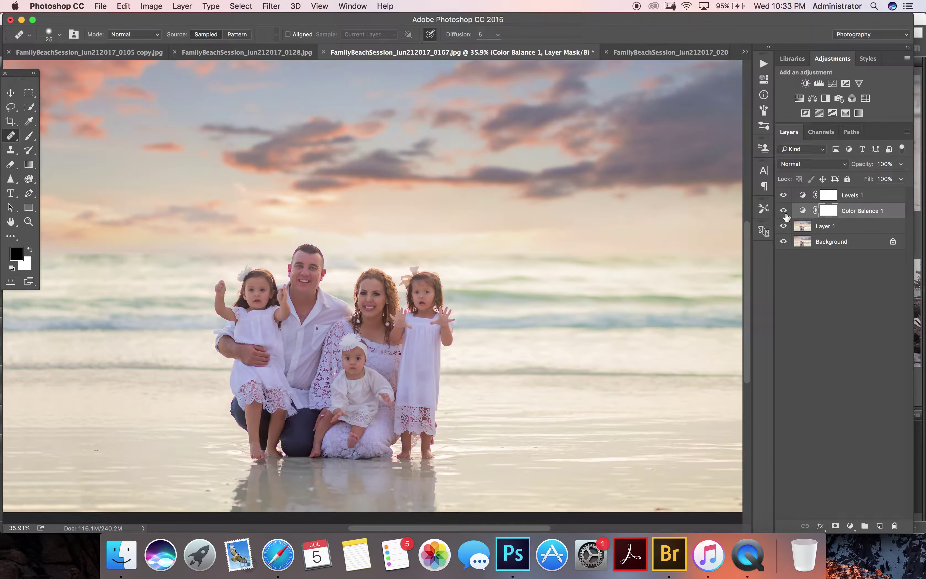
# - Move Color Balance 1 above Levels 1 and lower its opacity to 48%
pyautogui.moveTo(875, 212); pyautogui.dragTo(873, 191)
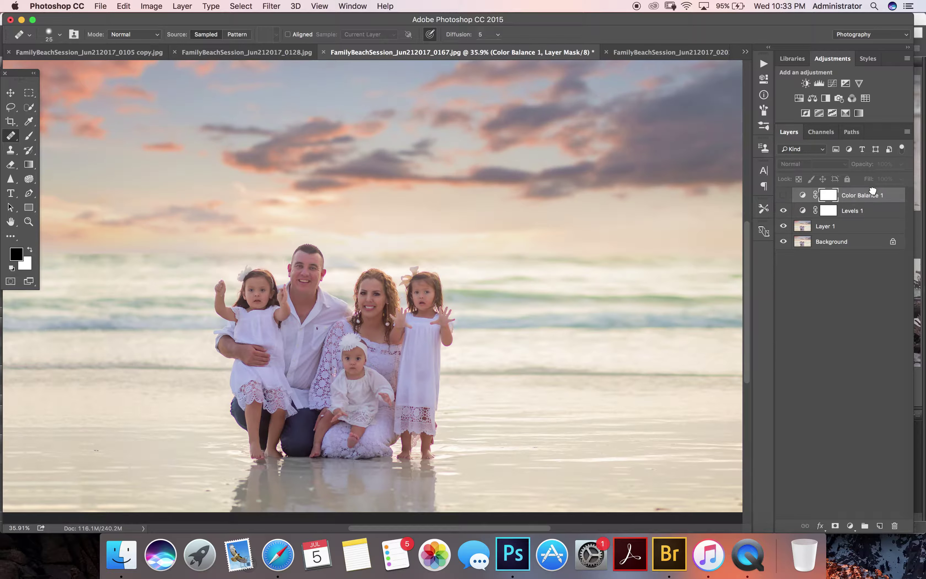
pyautogui.click(785, 196)
pyautogui.click(785, 195)
pyautogui.click(785, 195)
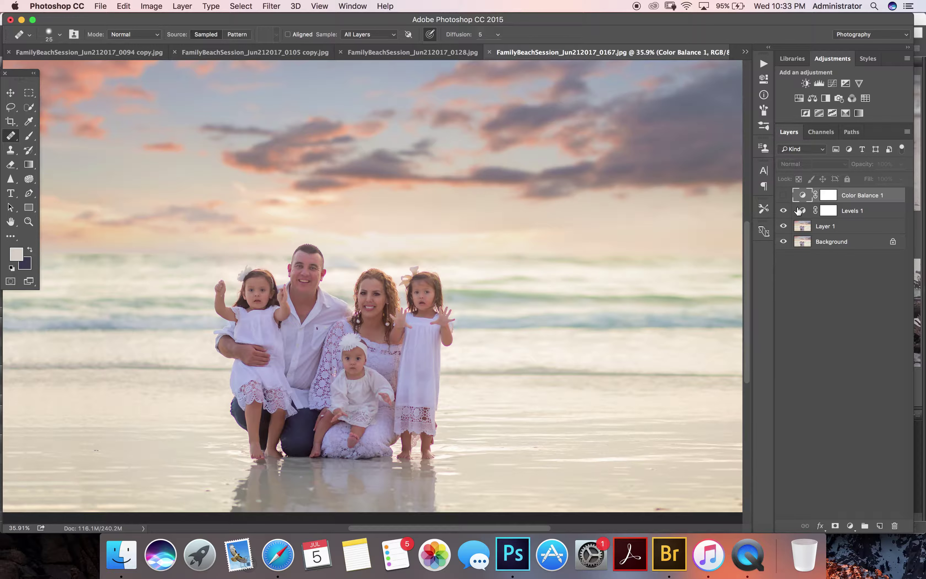
pyautogui.click(783, 195)
pyautogui.click(900, 164)
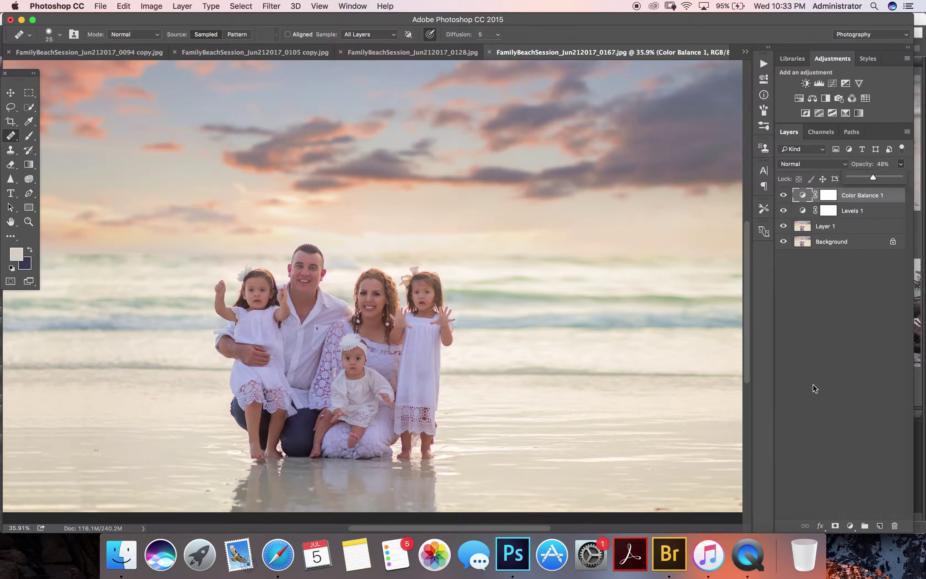
pyautogui.scroll(-5, 614, 349)
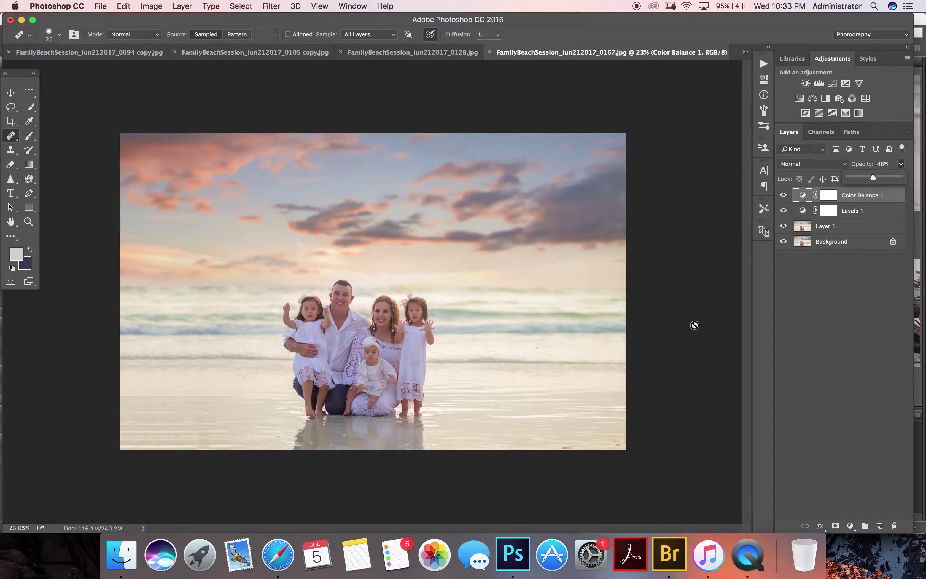
pyautogui.click(841, 229)
# - Flatten the image to one Background layer and set the foreground colour to orange
pyautogui.rightClick(841, 229)
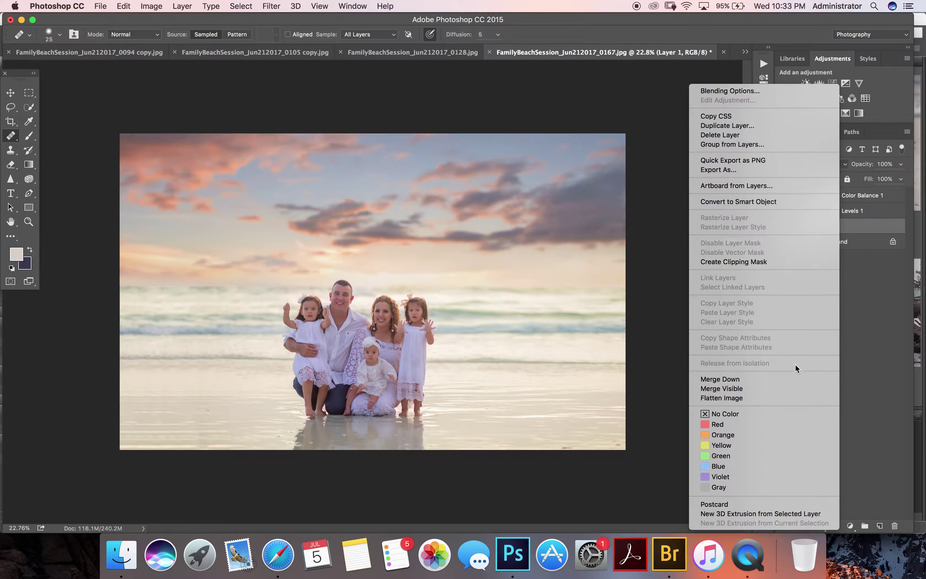
pyautogui.click(757, 399)
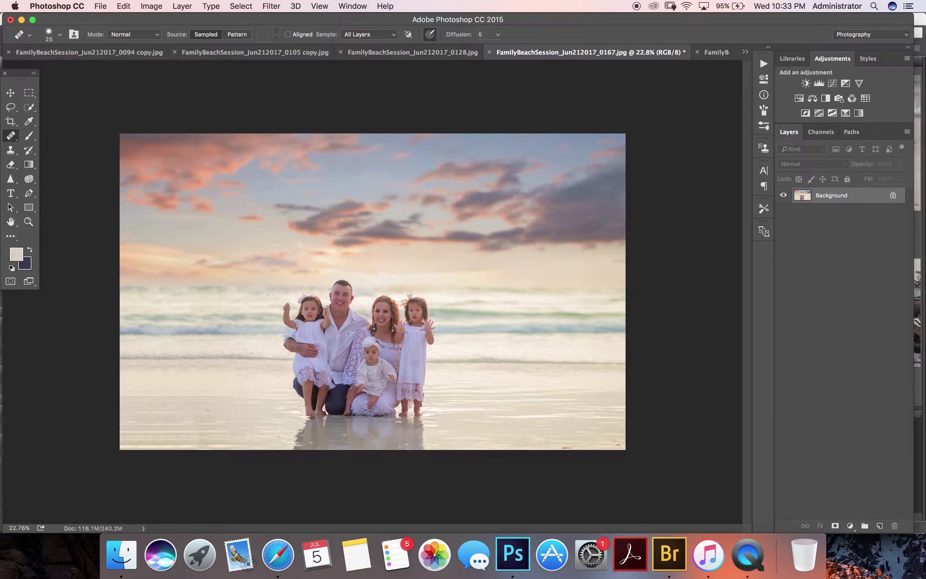
pyautogui.click(16, 260)
pyautogui.moveTo(702, 61)
pyautogui.mouseDown()
pyautogui.moveTo(728, 39)
pyautogui.moveTo(741, 63)
pyautogui.moveTo(739, 30)
pyautogui.moveTo(713, 41)
pyautogui.mouseUp()
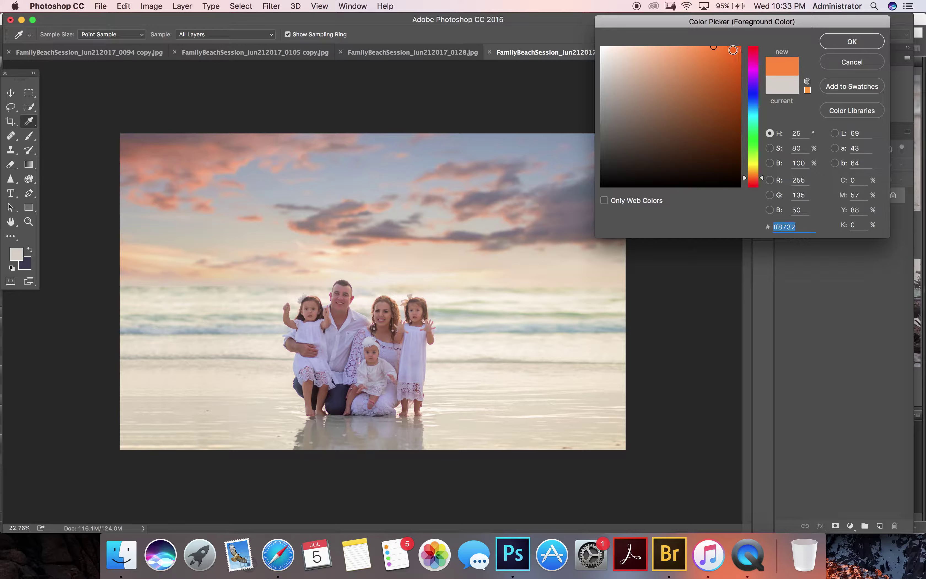
pyautogui.click(834, 42)
pyautogui.press('j')
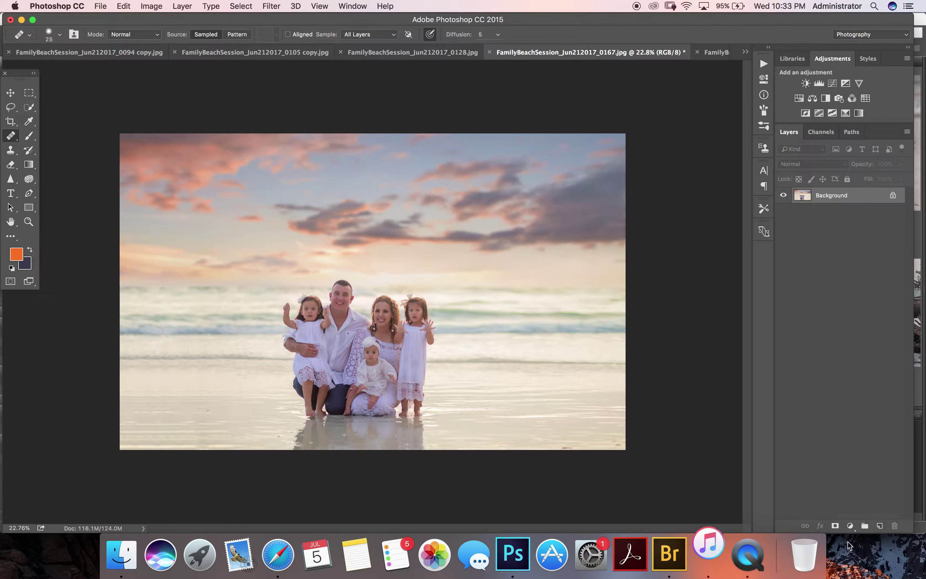
# - Create a new Gradient Fill layer from the fill and adjustment layer menu
pyautogui.click(850, 526)
pyautogui.click(859, 324)
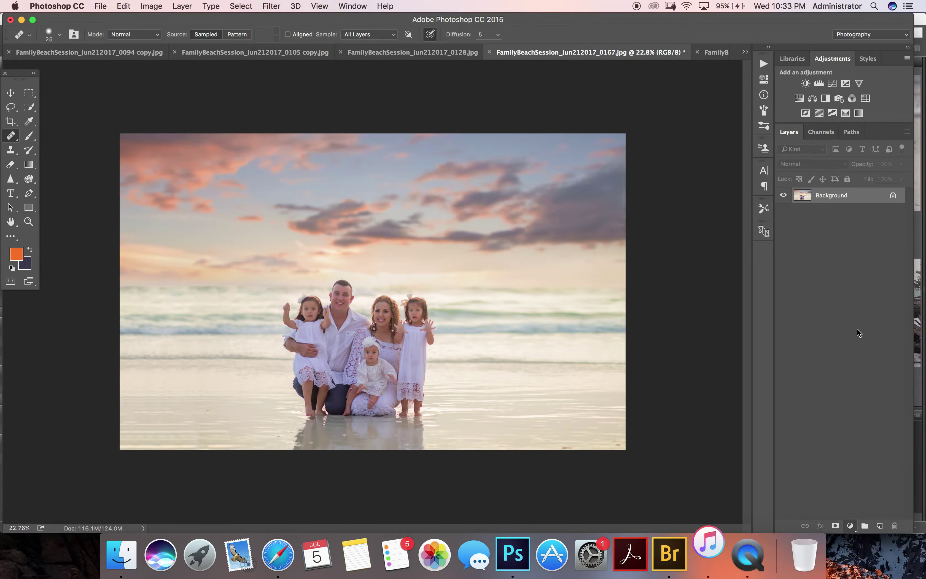
pyautogui.click(804, 162)
# - Make Gradient Fill 1 radial, move the glow down onto the sand, and scale it to 111%
pyautogui.click(782, 174)
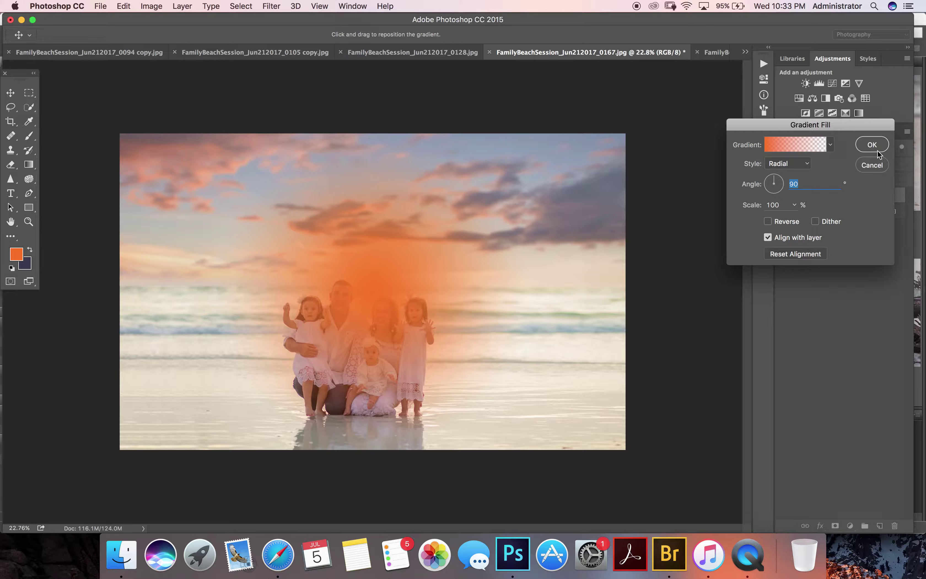
pyautogui.click(879, 142)
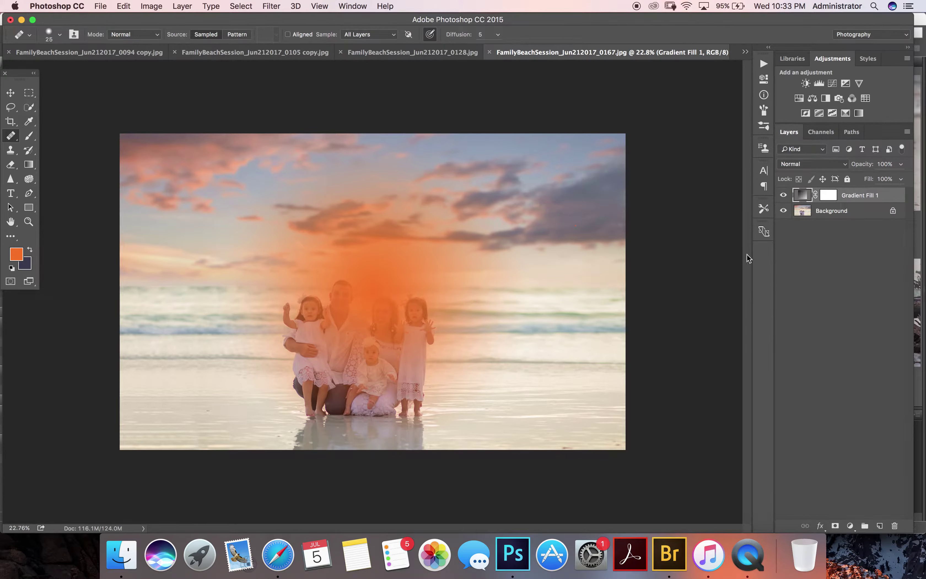
pyautogui.doubleClick(803, 196)
pyautogui.moveTo(387, 290)
pyautogui.mouseDown()
pyautogui.moveTo(392, 361)
pyautogui.moveTo(384, 347)
pyautogui.mouseUp()
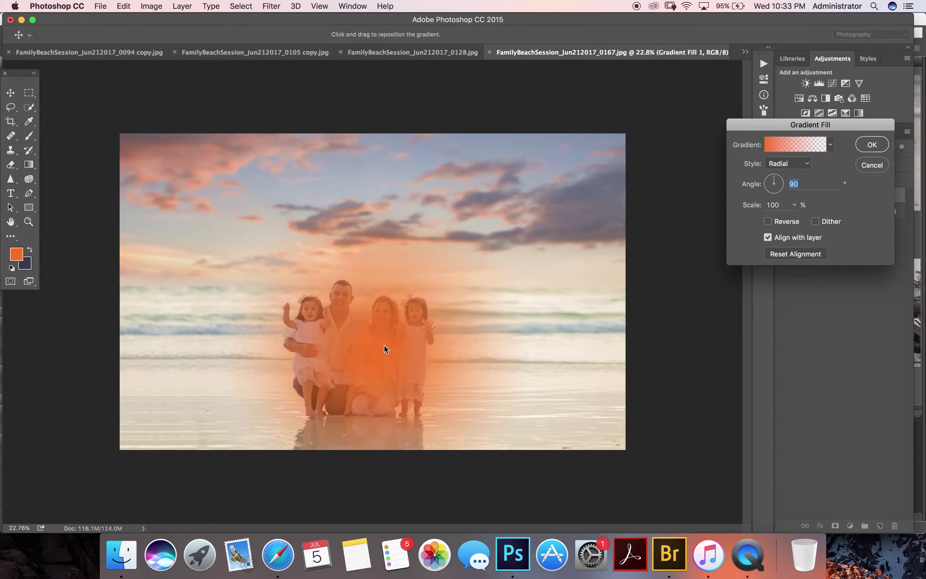
pyautogui.moveTo(392, 362); pyautogui.dragTo(384, 395)
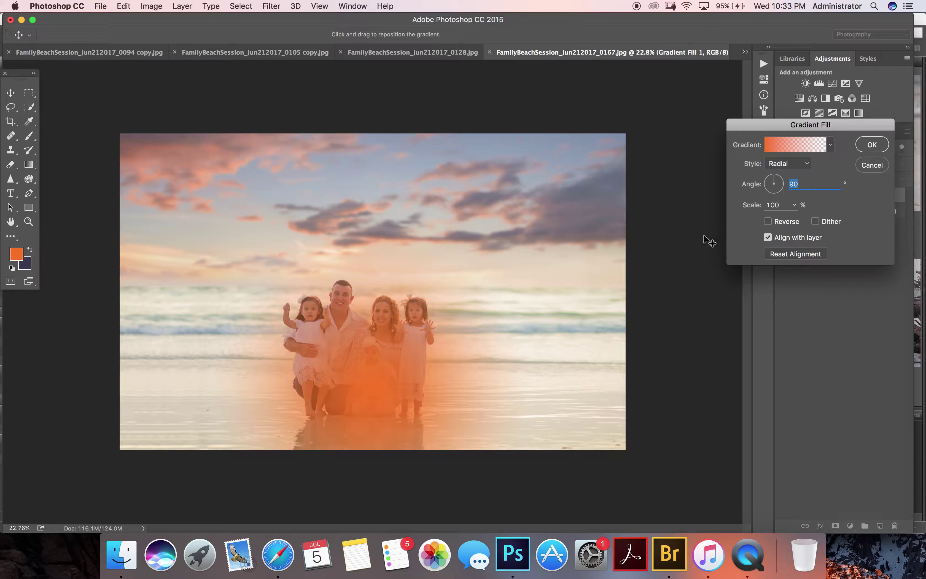
pyautogui.click(794, 204)
pyautogui.moveTo(808, 220); pyautogui.dragTo(793, 221)
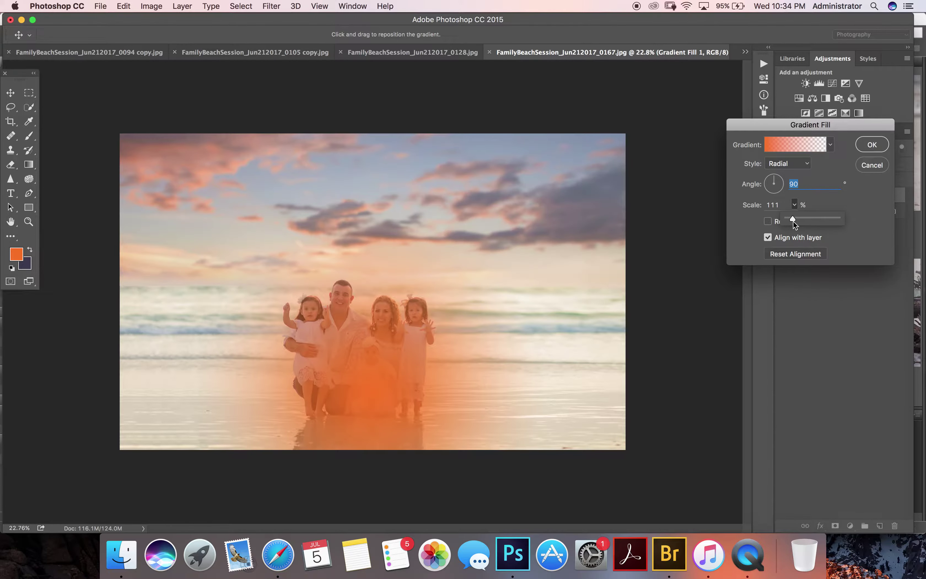
pyautogui.click(877, 142)
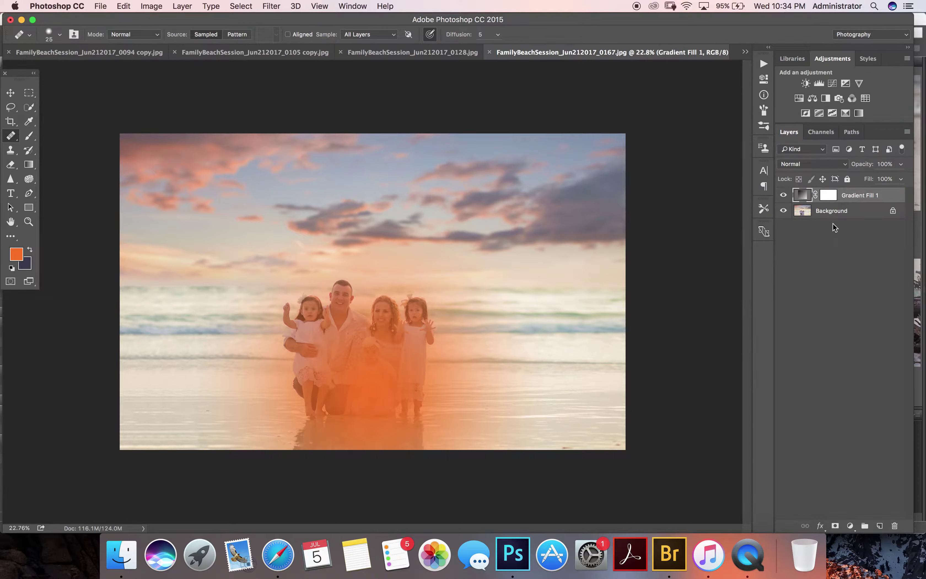
# - On the Gradient Fill 1 mask, brush black over the family at 100% opacity
pyautogui.click(830, 198)
pyautogui.press('b')
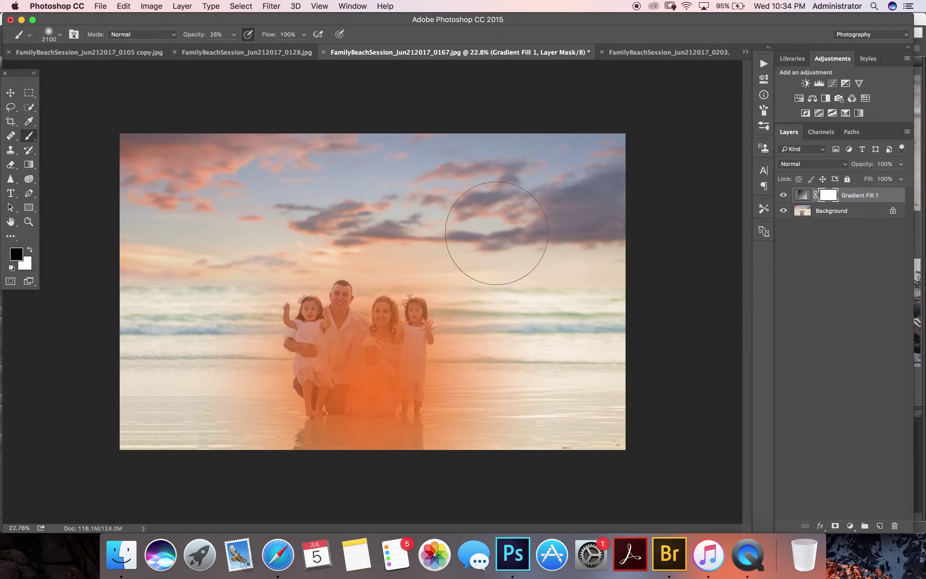
pyautogui.moveTo(320, 445); pyautogui.dragTo(398, 368)
pyautogui.click(233, 34)
pyautogui.moveTo(232, 47); pyautogui.dragTo(274, 47)
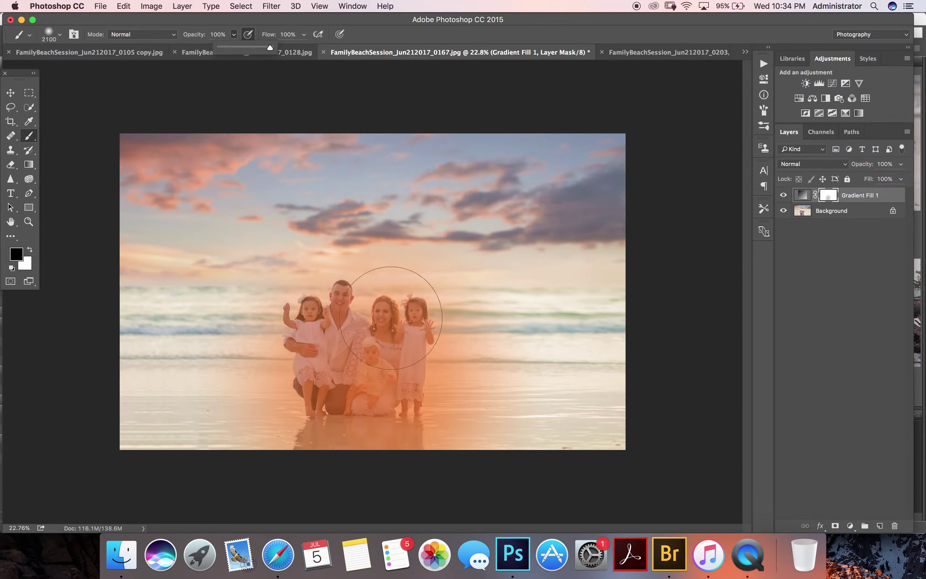
pyautogui.moveTo(317, 379)
pyautogui.mouseDown()
pyautogui.moveTo(363, 362)
pyautogui.moveTo(398, 321)
pyautogui.moveTo(289, 383)
pyautogui.mouseUp()
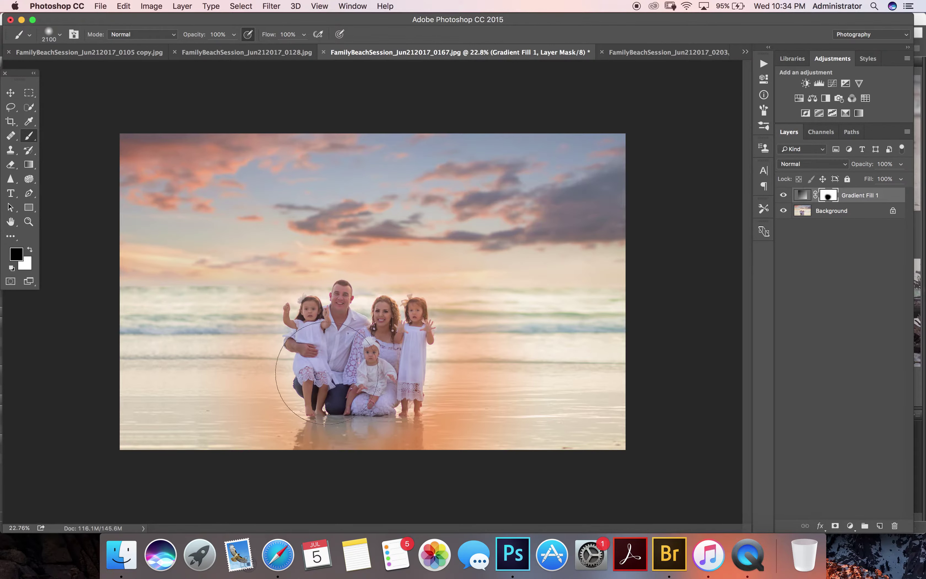
# - Zoom in and mask the orange off the reflection below the family with a smaller brush
pyautogui.press('super+plus')
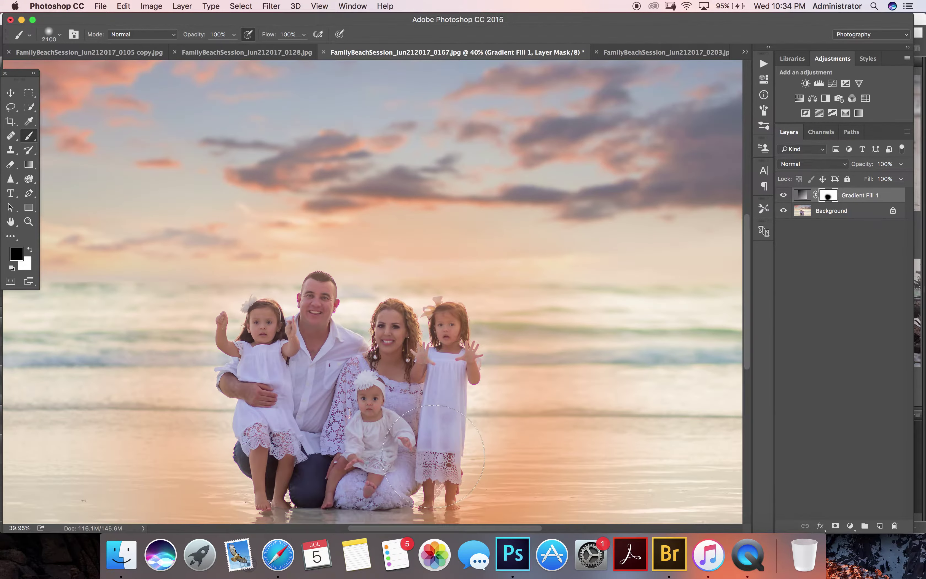
pyautogui.press('super+plus')
pyautogui.scroll(-5, 433, 456)
pyautogui.press('[')
pyautogui.press('[')
pyautogui.press('[')
pyautogui.press('[')
pyautogui.press('[')
pyautogui.press('[')
pyautogui.press('[')
pyautogui.press('[')
pyautogui.moveTo(336, 366); pyautogui.dragTo(375, 357)
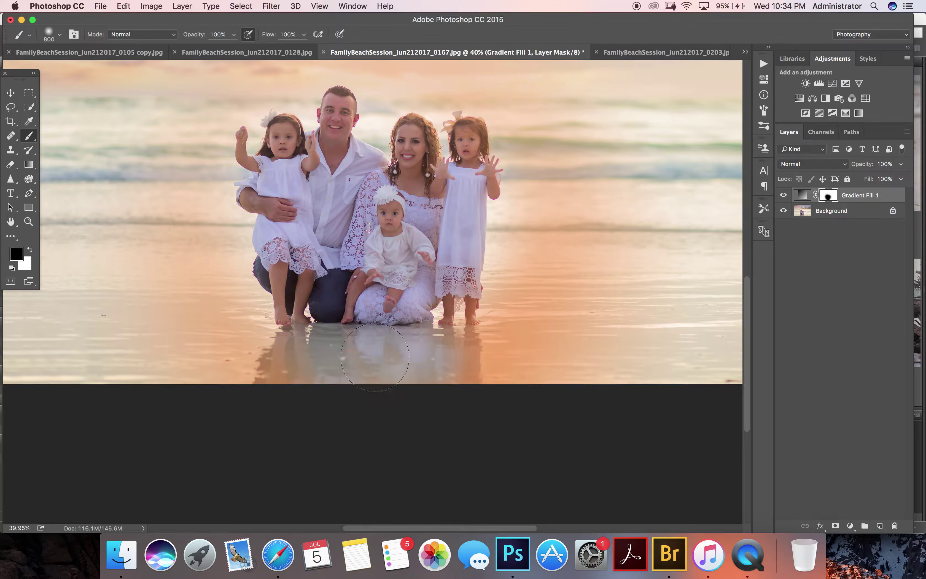
pyautogui.press('x')
pyautogui.moveTo(374, 358)
pyautogui.mouseDown()
pyautogui.moveTo(366, 365)
pyautogui.moveTo(423, 365)
pyautogui.mouseUp()
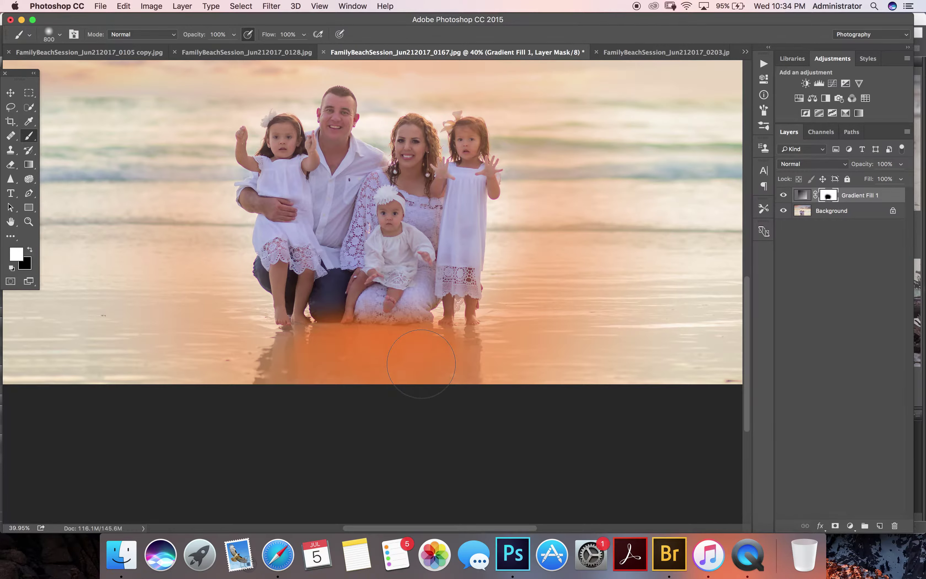
pyautogui.press('super+z')
# - Paint the orange glow back onto the water under the feet and around the girl's feet
pyautogui.click(233, 34)
pyautogui.moveTo(212, 49); pyautogui.dragTo(195, 47)
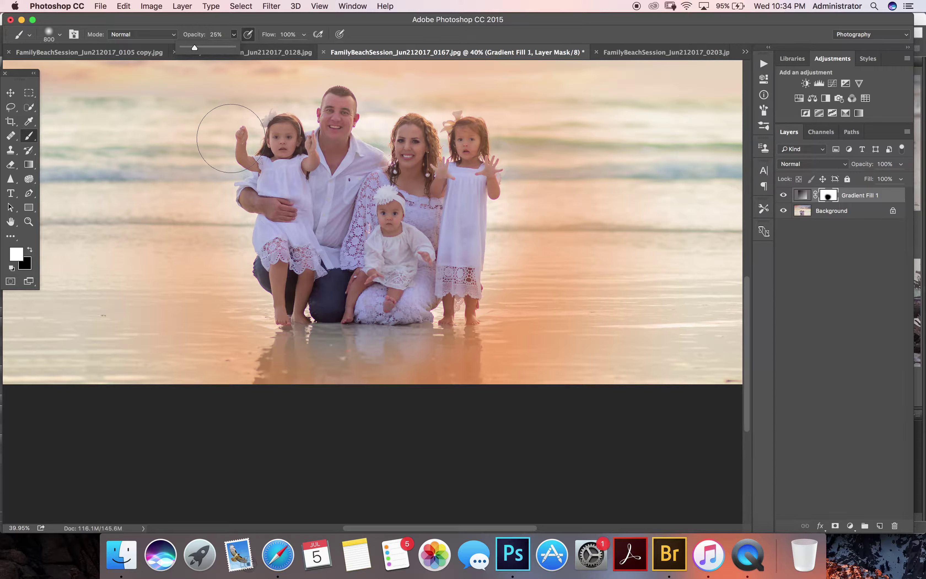
pyautogui.press('0')
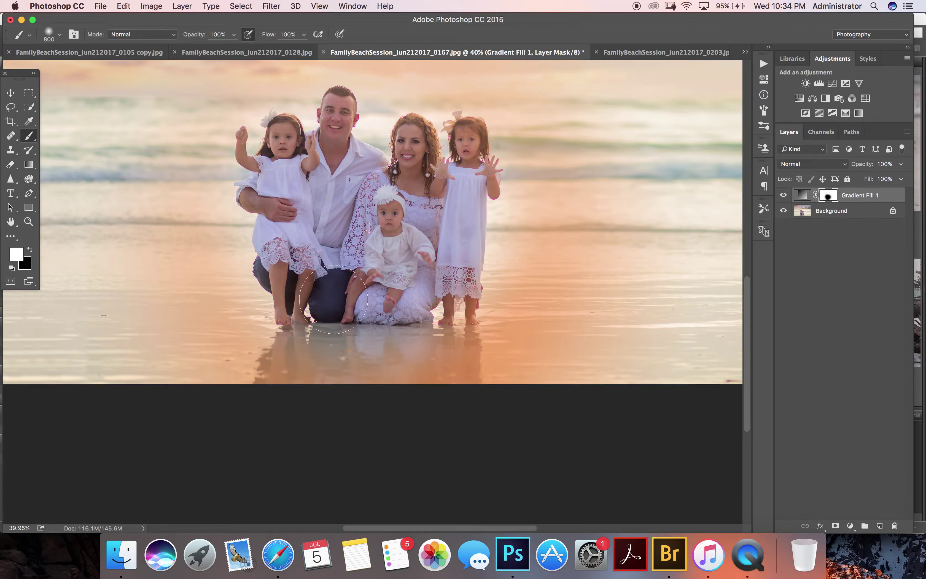
pyautogui.moveTo(333, 300); pyautogui.dragTo(328, 326)
pyautogui.press('[')
pyautogui.press('[')
pyautogui.press('[')
pyautogui.hotkey('ctrl', 'z')
pyautogui.moveTo(331, 344); pyautogui.dragTo(415, 343)
pyautogui.moveTo(265, 333); pyautogui.dragTo(262, 308)
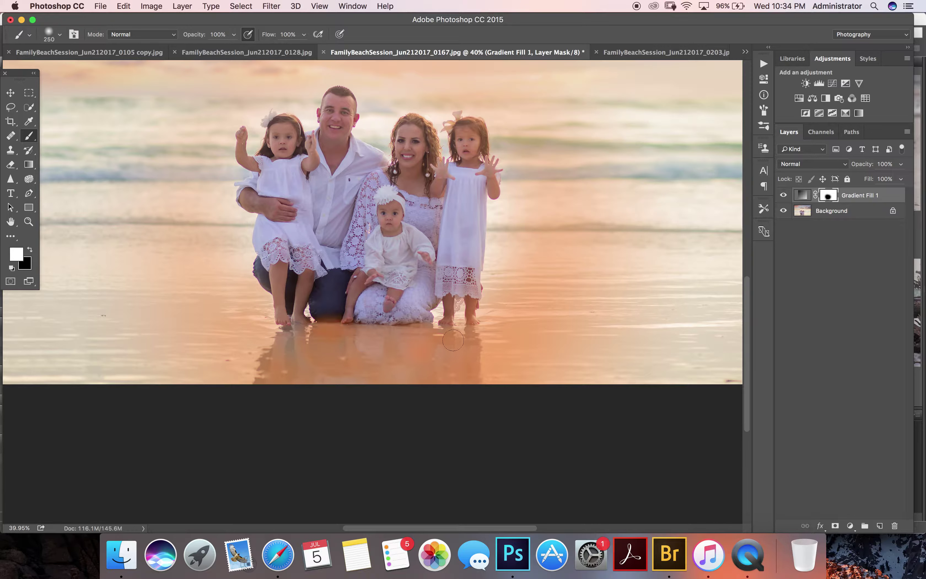
pyautogui.click(455, 317)
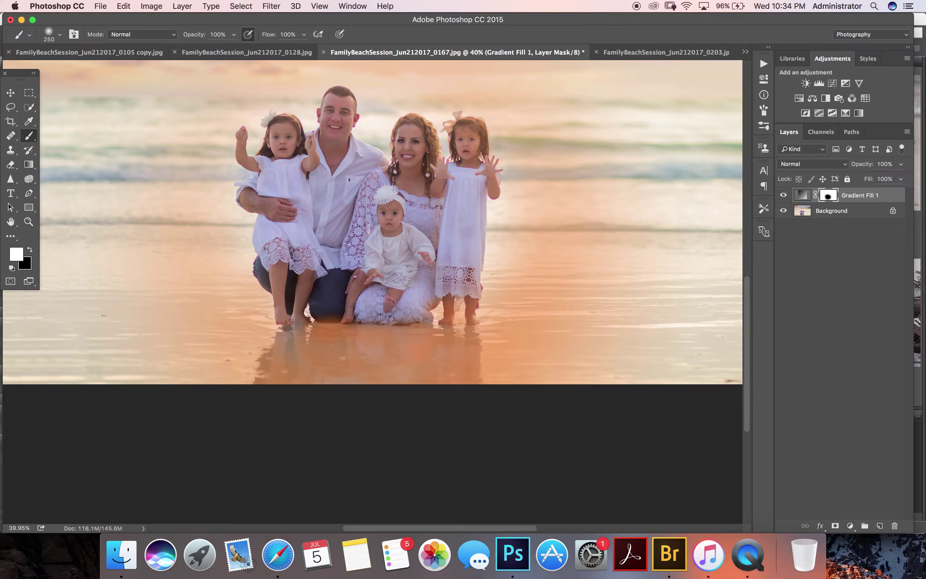
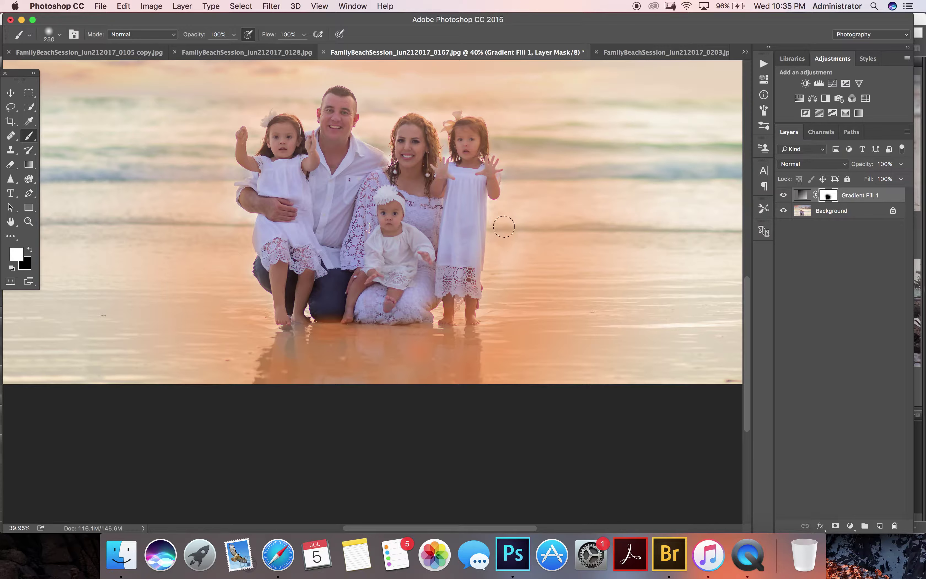
# - Paint more orange glow on Gradient Fill 1's mask over the hazy sand right of the dress
pyautogui.moveTo(525, 252); pyautogui.dragTo(502, 324)
pyautogui.moveTo(513, 242); pyautogui.dragTo(493, 206)
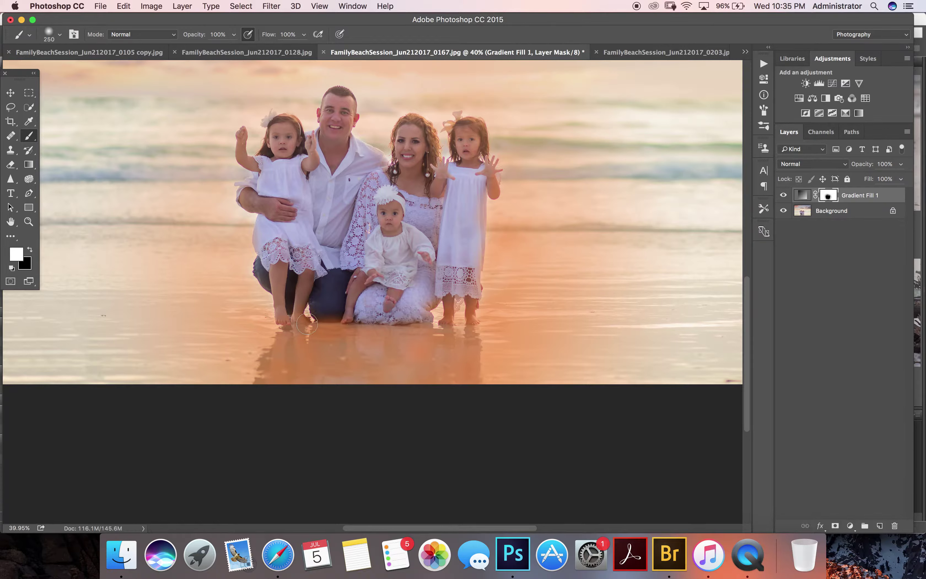
pyautogui.click(437, 316)
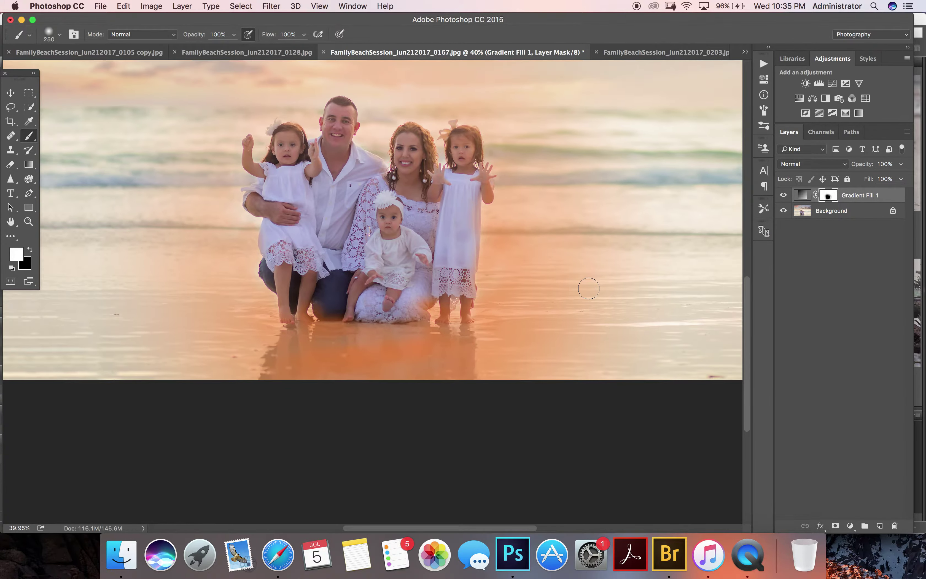
pyautogui.press('super+0')
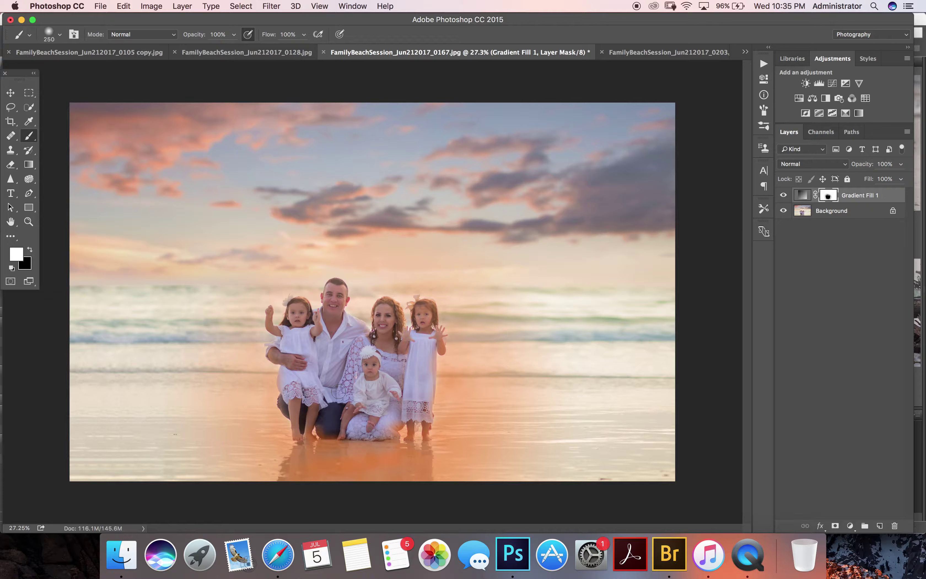
pyautogui.click(813, 163)
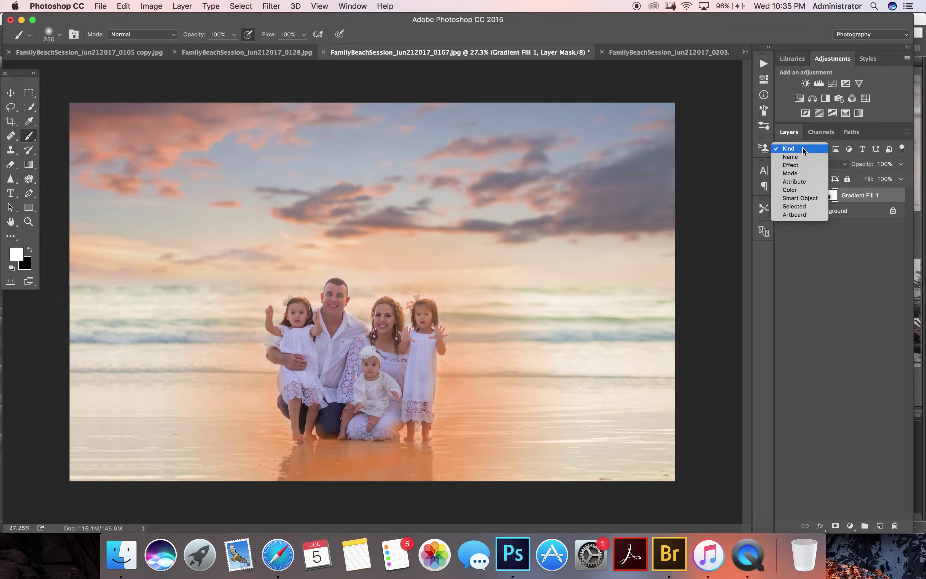
# - Blend Gradient Fill 1 in Overlay mode and lower its opacity to 57%
pyautogui.press('Escape')
pyautogui.click(808, 164)
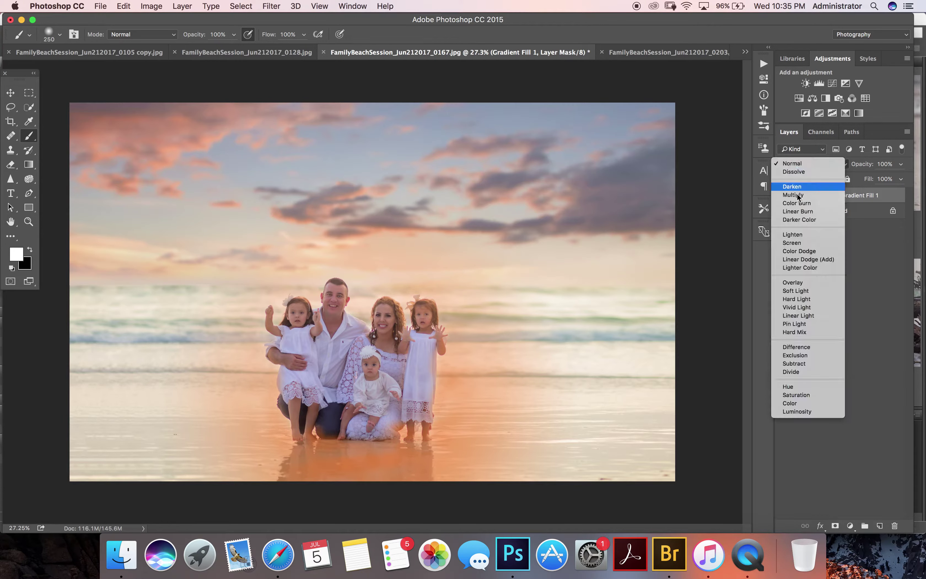
pyautogui.click(791, 286)
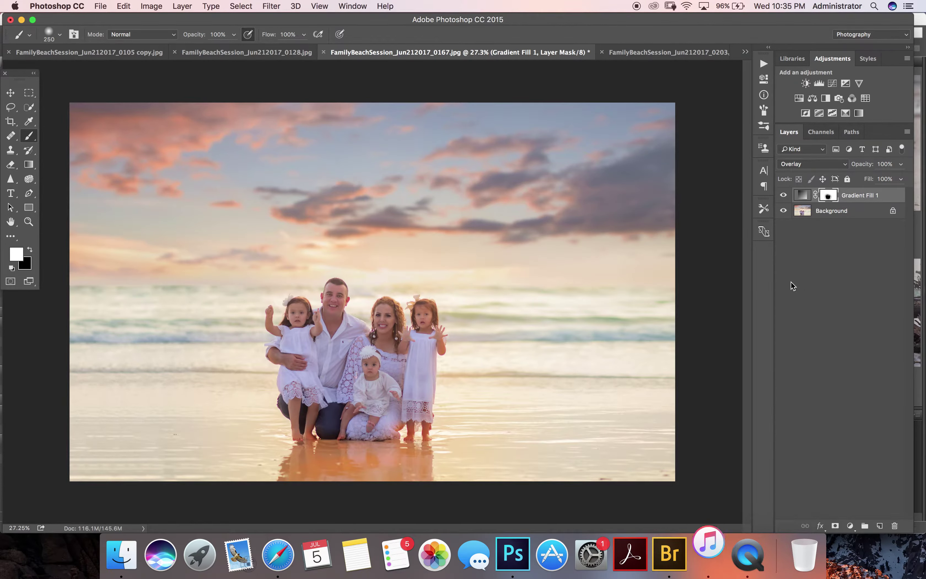
pyautogui.moveTo(902, 165); pyautogui.dragTo(880, 178)
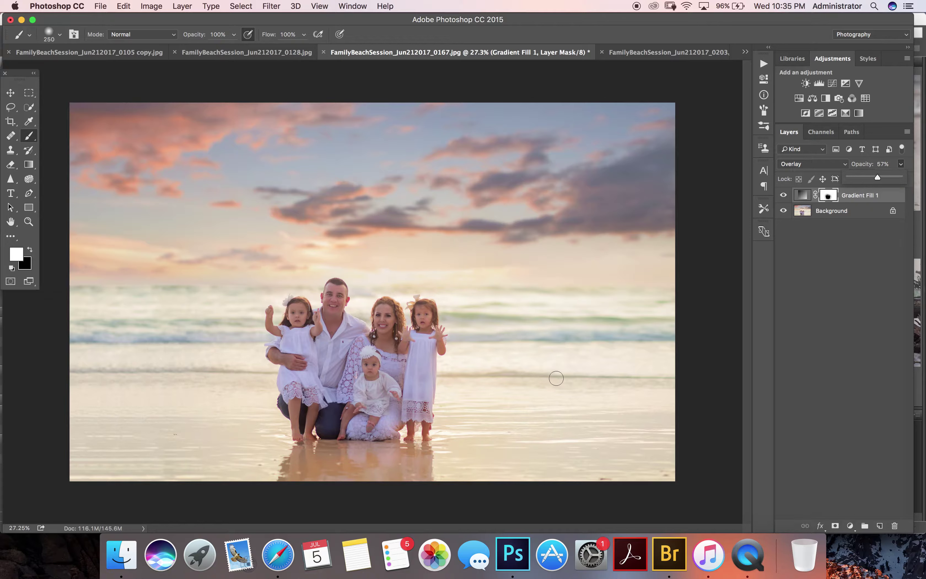
# - Add a Color Balance adjustment layer nudging the midtones slightly toward green
pyautogui.scroll(2, 556, 378)
pyautogui.scroll(1, 556, 378)
pyautogui.scroll(1, 556, 378)
pyautogui.scroll(1, 555, 378)
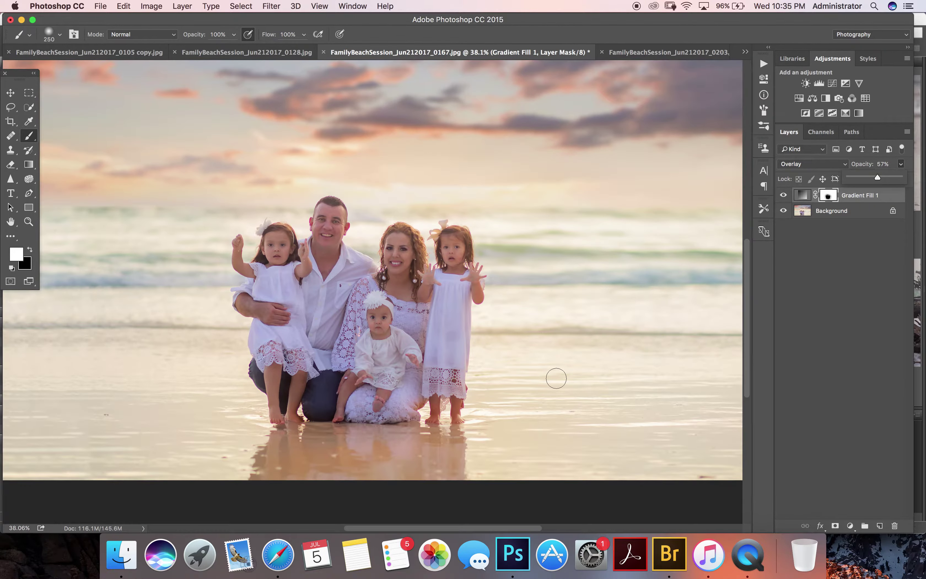
pyautogui.click(812, 98)
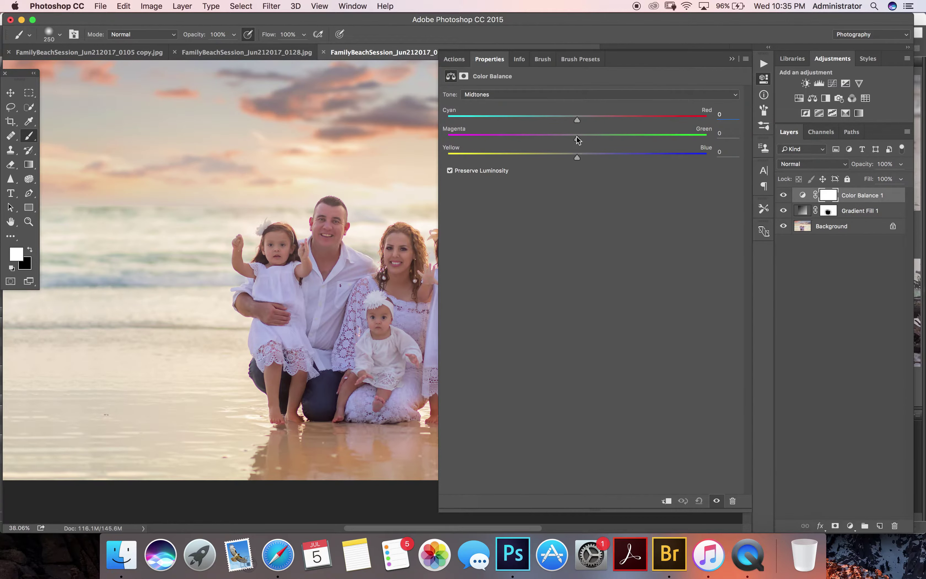
pyautogui.moveTo(578, 137); pyautogui.dragTo(579, 138)
# - Try flattening the image, then undo it to restore the layers
pyautogui.rightClick(835, 231)
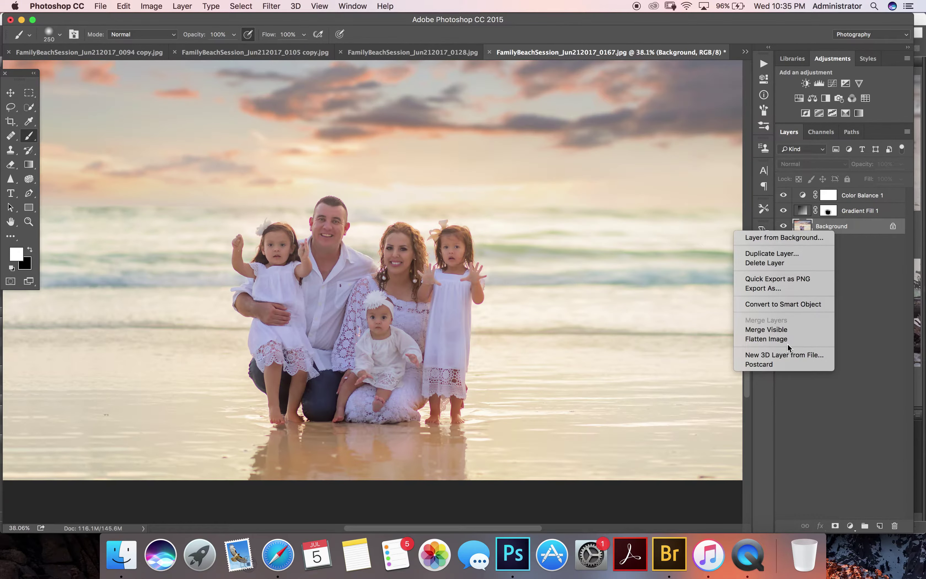
pyautogui.click(815, 339)
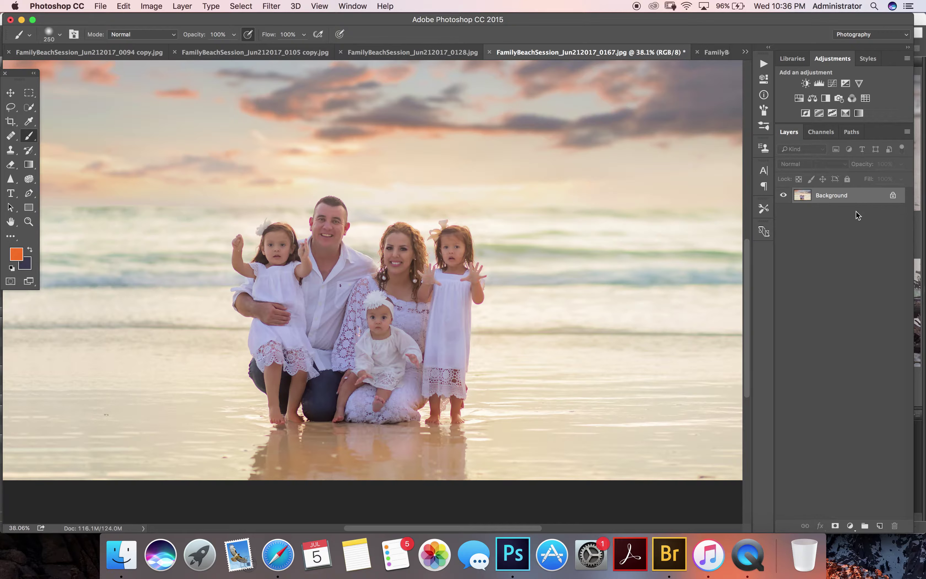
pyautogui.press('super+z')
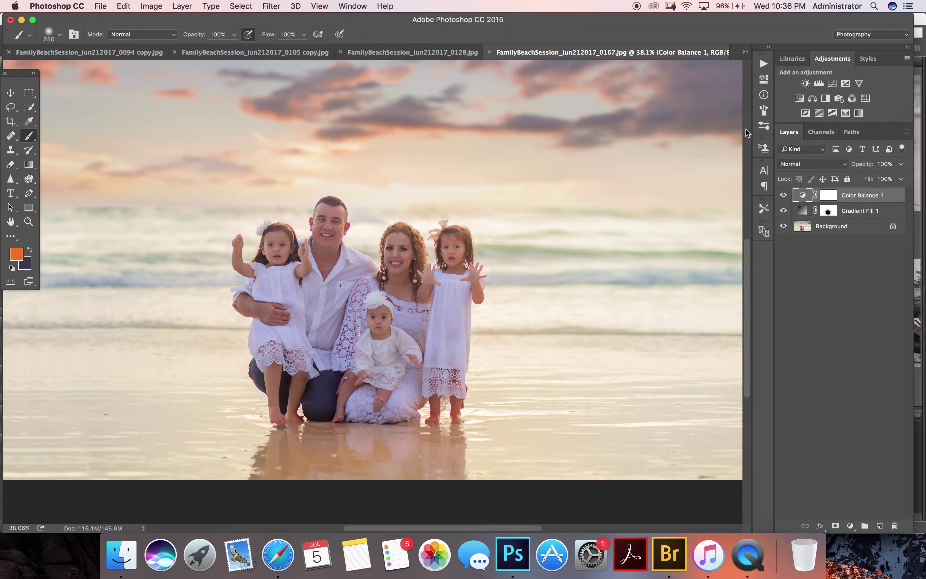
pyautogui.click(123, 6)
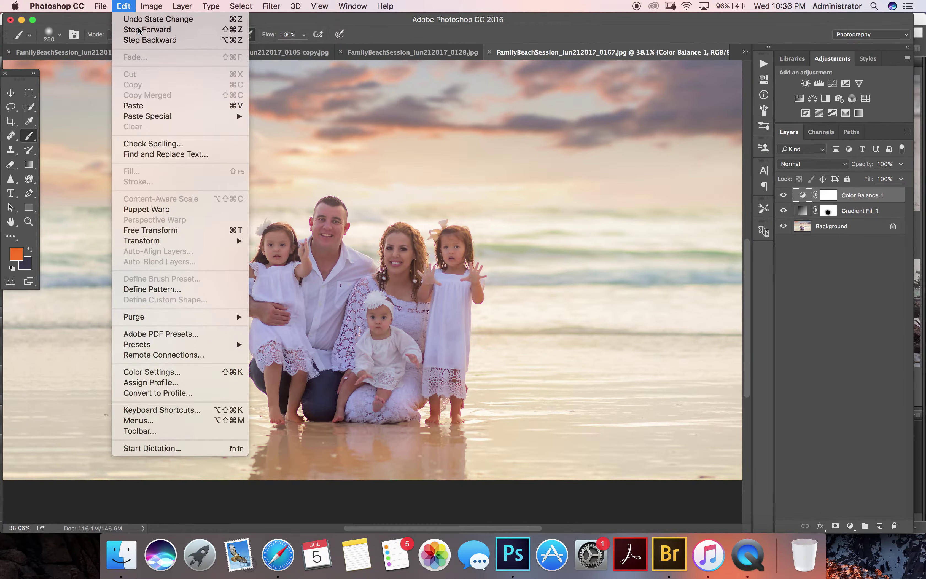
pyautogui.click(873, 202)
# - Toggle Gradient Fill 1's visibility to compare the glow, then fit the photo on screen
pyautogui.click(856, 213)
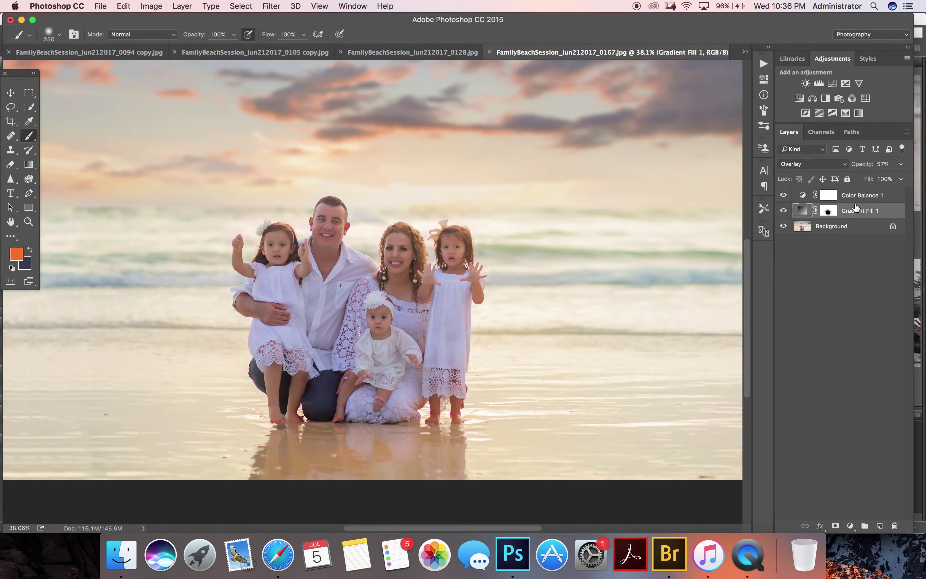
pyautogui.click(783, 211)
pyautogui.click(783, 211)
pyautogui.press('super+0')
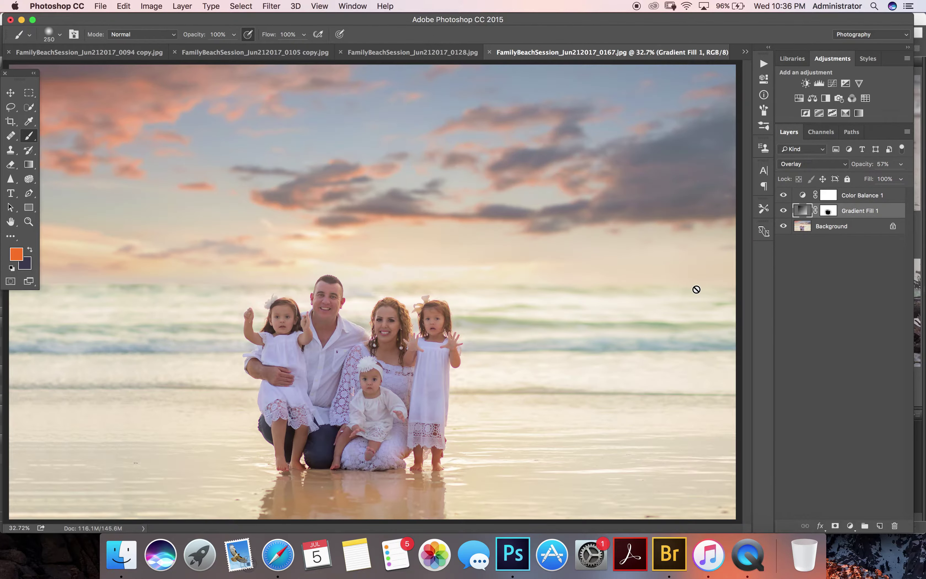
# - Lower Gradient Fill 1 to 27% opacity, target its mask and make black the foreground colour
pyautogui.scroll(-3, 696, 289)
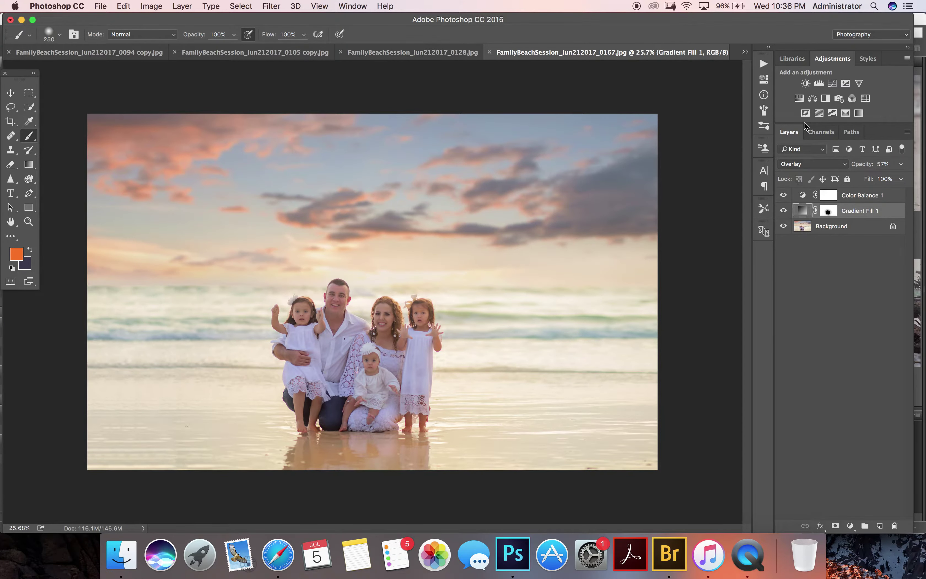
pyautogui.click(901, 165)
pyautogui.click(827, 211)
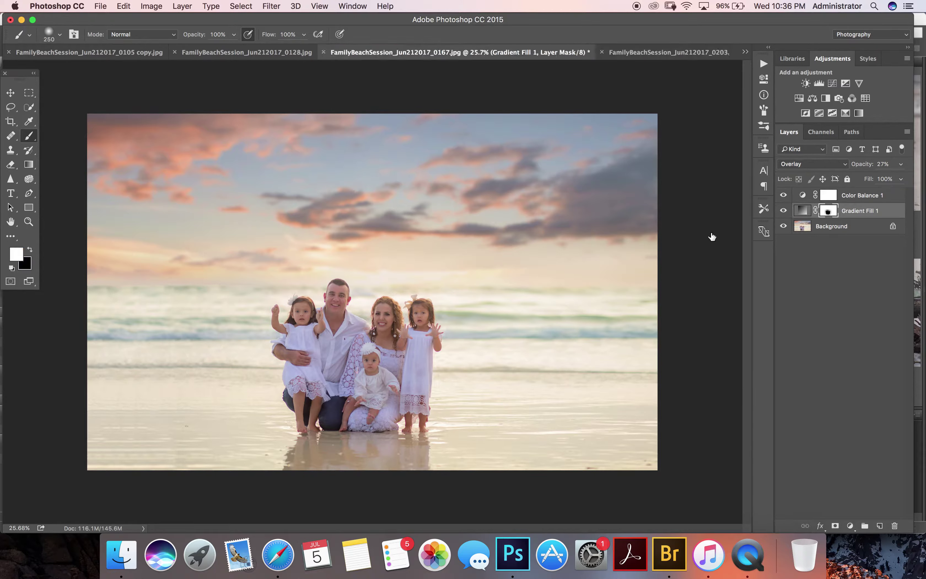
pyautogui.scroll(5, 456, 307)
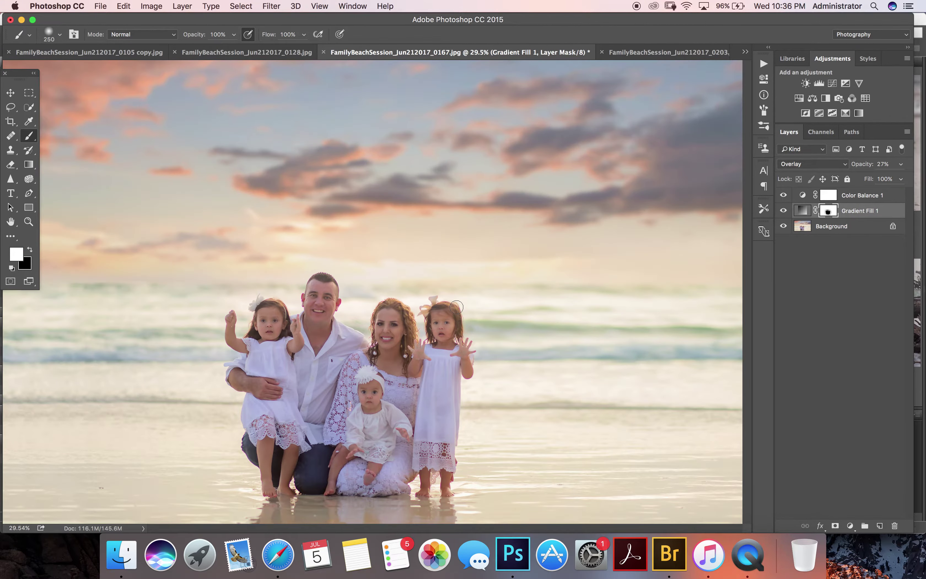
pyautogui.scroll(-2, 295, 303)
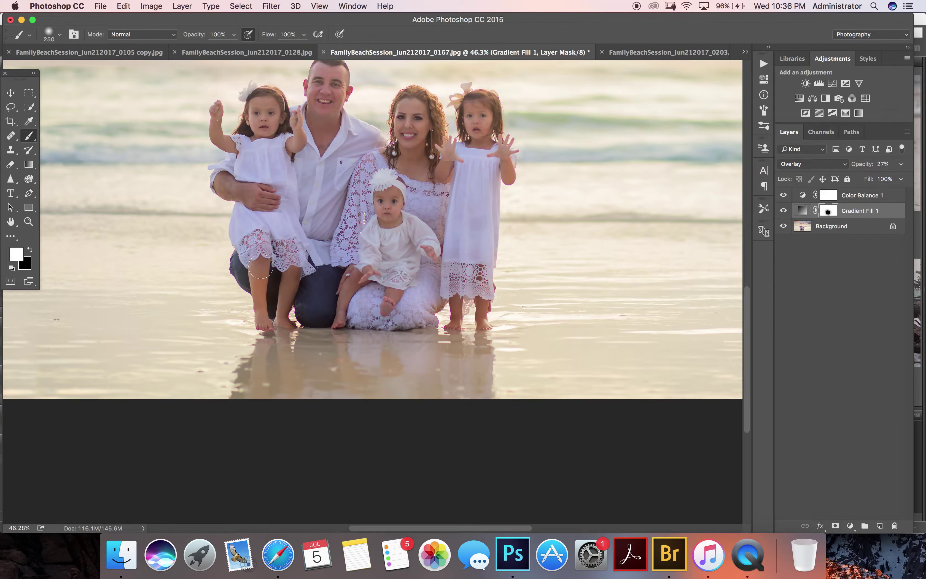
pyautogui.press('x')
pyautogui.scroll(-2, 386, 206)
pyautogui.scroll(-3, 386, 206)
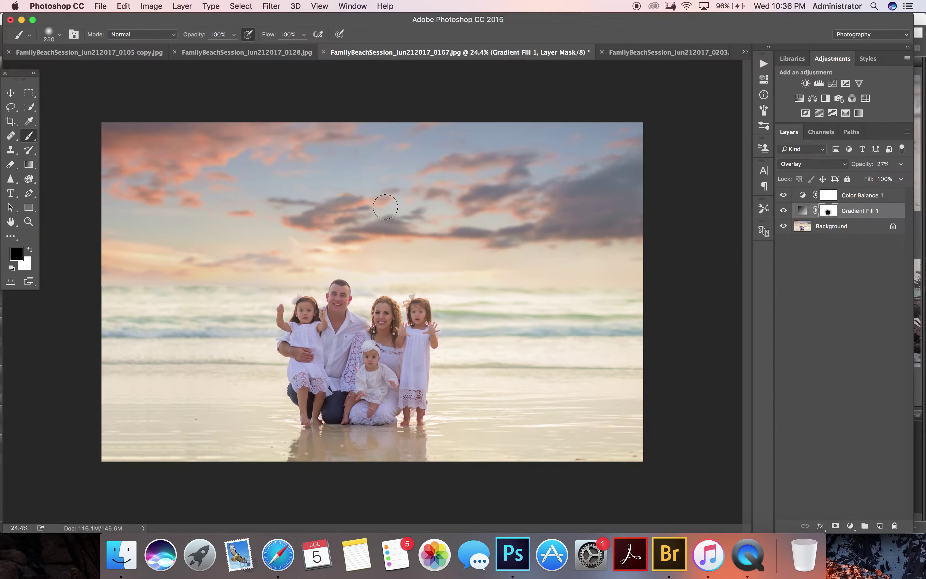
# - Flatten the image into one Background layer and sample the pink cloud colour
pyautogui.rightClick(854, 234)
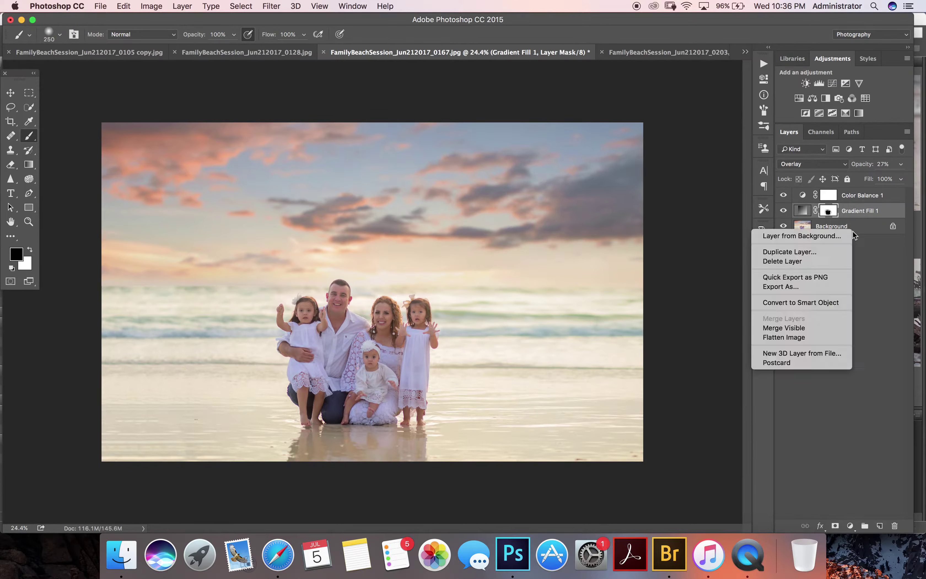
pyautogui.click(791, 338)
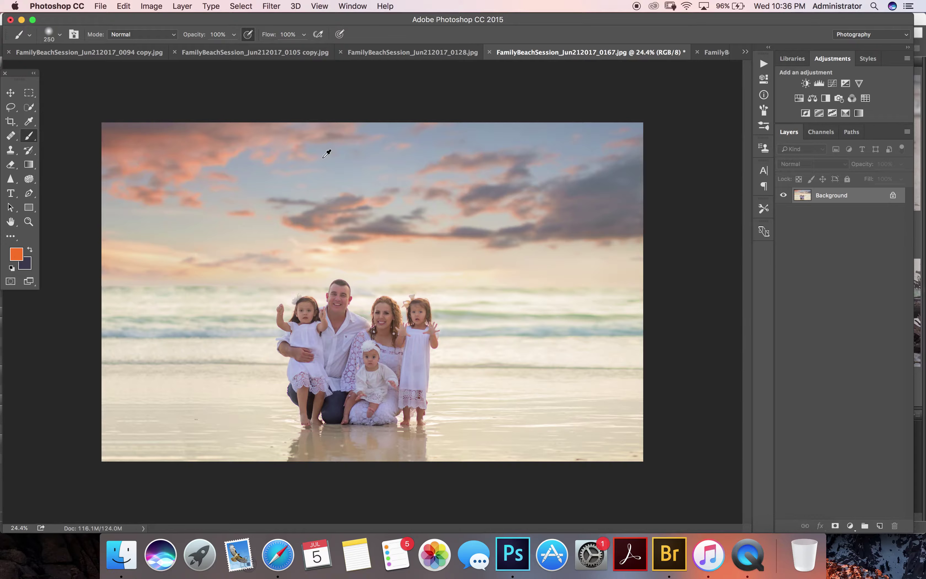
pyautogui.keyDown('alt'); pyautogui.click(192, 176); pyautogui.keyUp('alt')
# - Set the foreground colour to bright orange #ff7123
pyautogui.click(16, 253)
pyautogui.moveTo(762, 188); pyautogui.dragTo(758, 185)
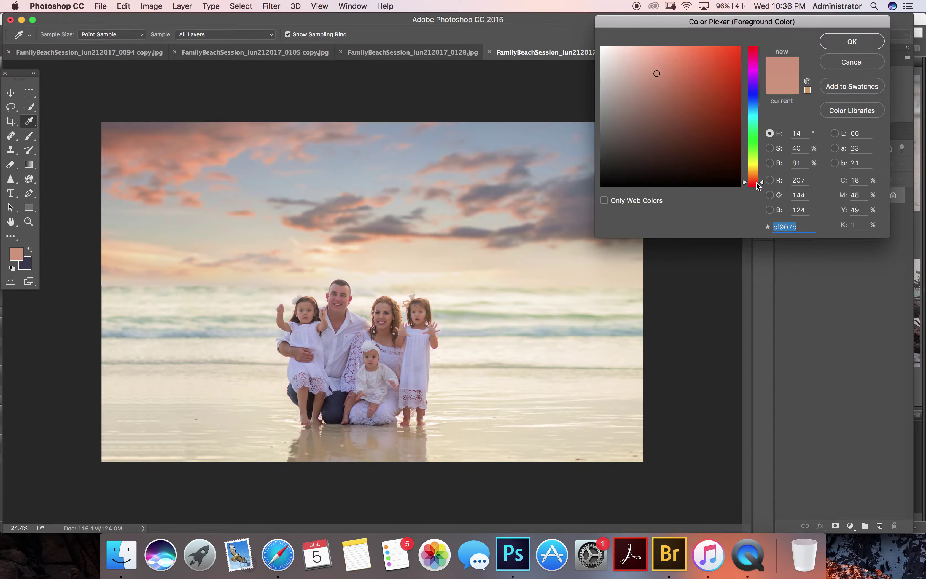
pyautogui.moveTo(758, 185); pyautogui.dragTo(758, 179)
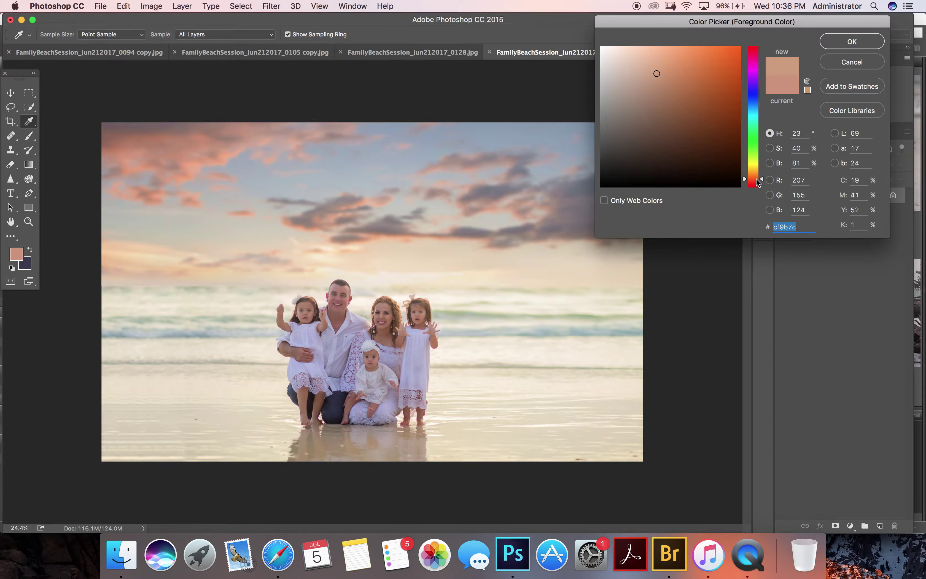
pyautogui.moveTo(725, 105); pyautogui.dragTo(721, 47)
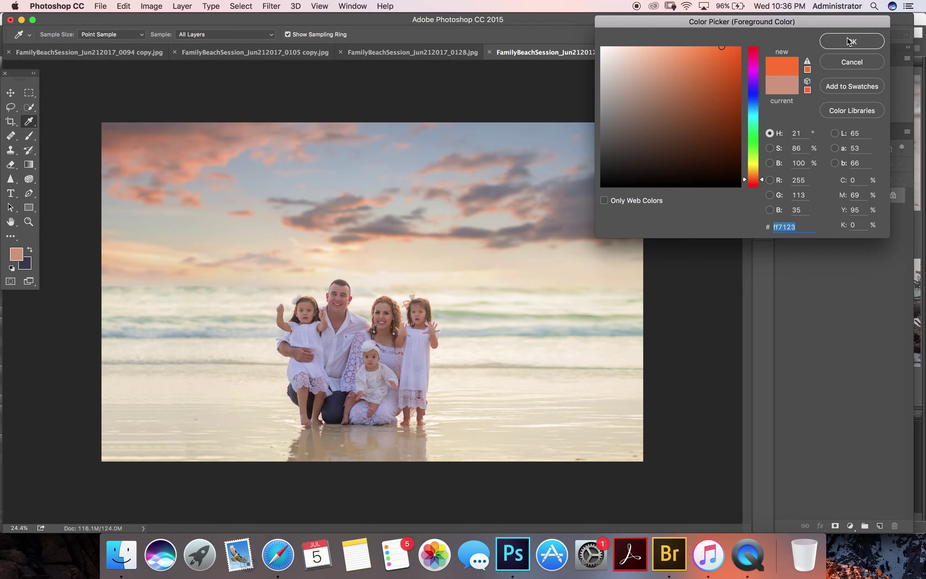
pyautogui.click(849, 42)
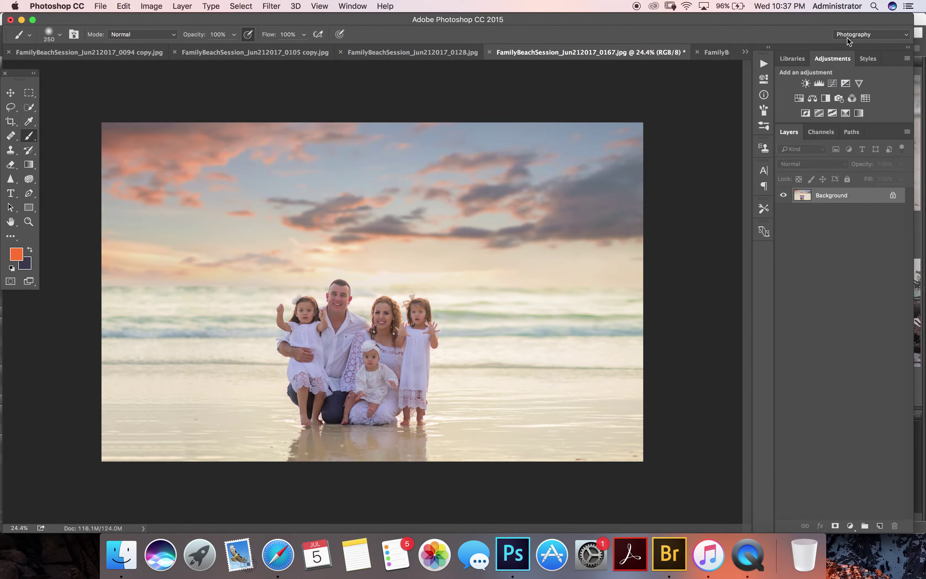
pyautogui.click(849, 526)
# - Add a radial orange gradient fill and move the first glow to the upper-right sky
pyautogui.click(859, 325)
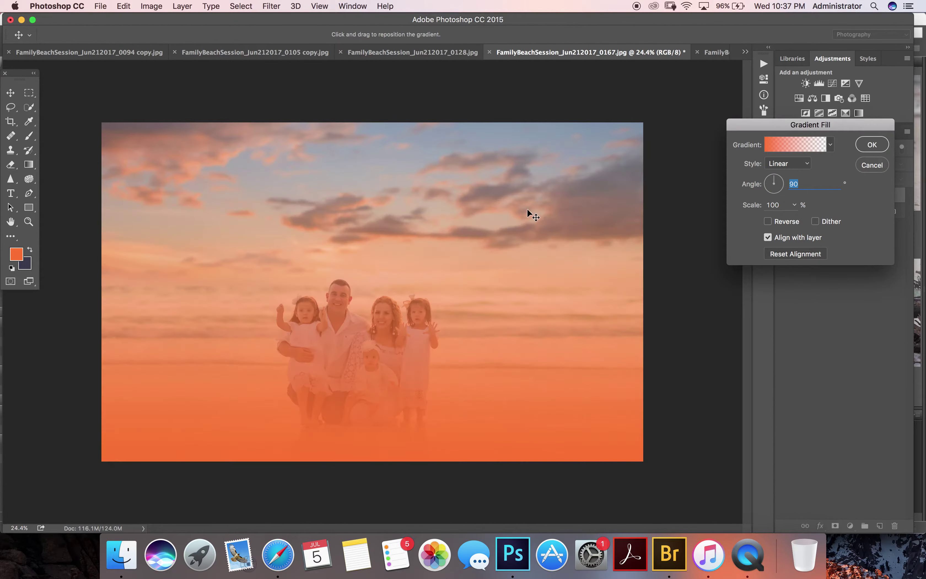
pyautogui.click(780, 163)
pyautogui.click(779, 172)
pyautogui.click(872, 145)
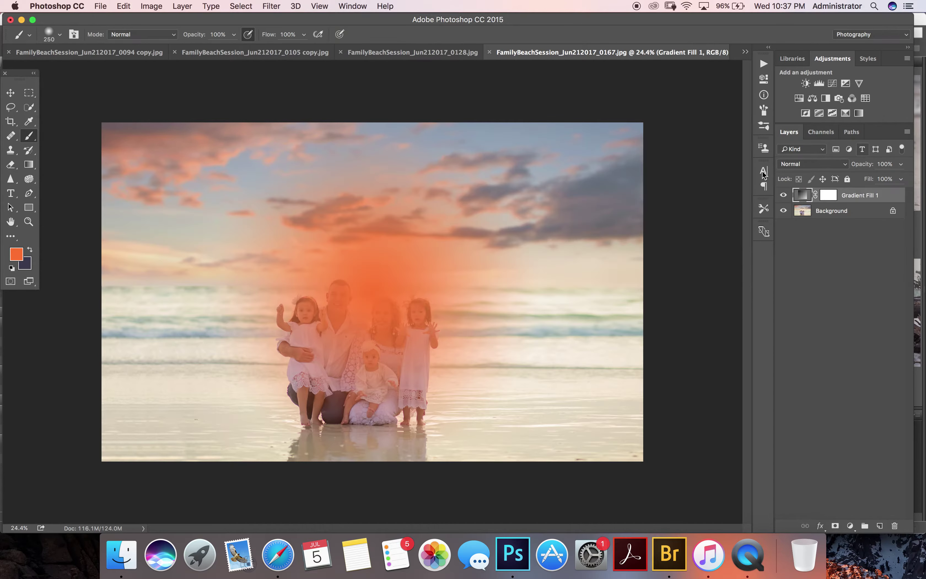
pyautogui.doubleClick(801, 195)
pyautogui.moveTo(375, 281); pyautogui.dragTo(588, 157)
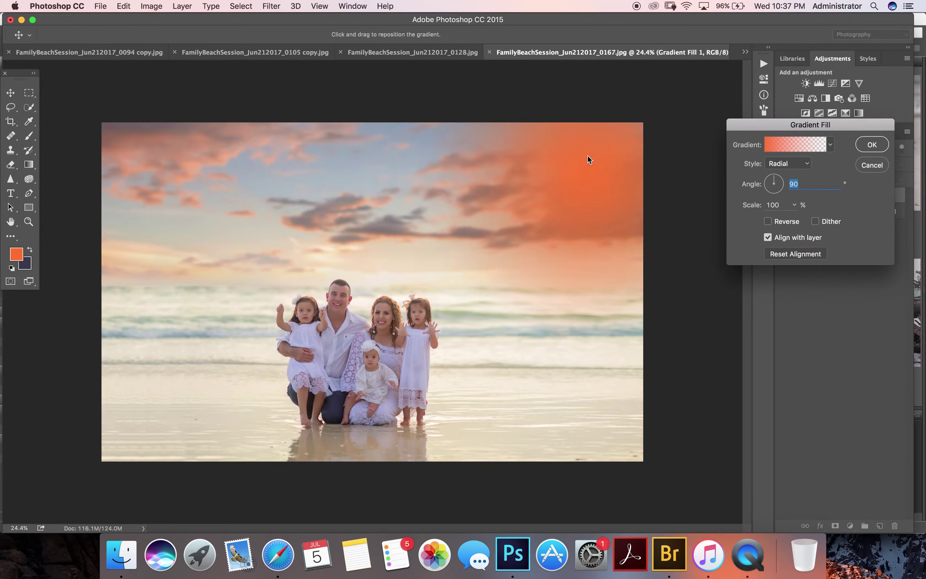
pyautogui.click(872, 144)
# - Blend the glow layer as Lighten at 42% opacity and sample a peach sky colour
pyautogui.click(806, 164)
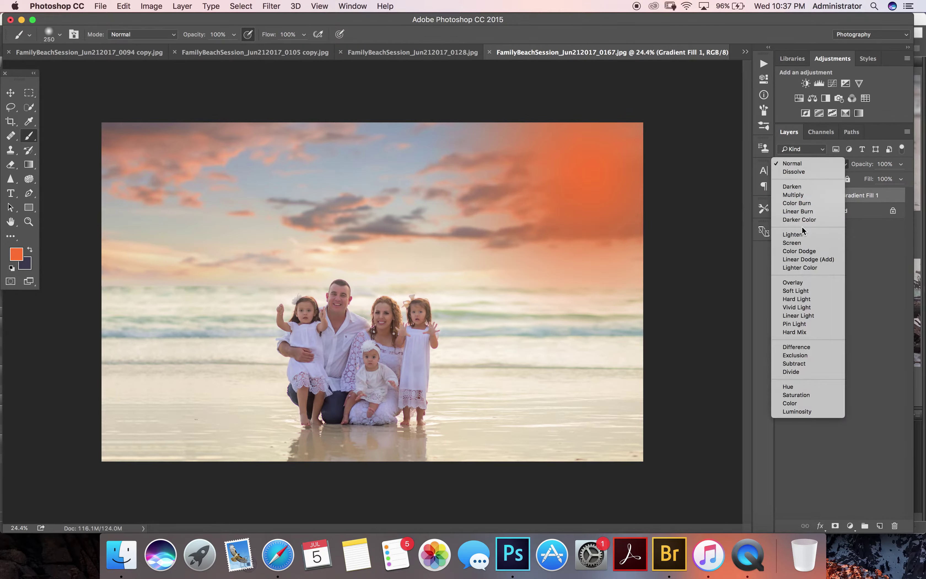
pyautogui.click(802, 283)
pyautogui.moveTo(900, 163); pyautogui.dragTo(883, 177)
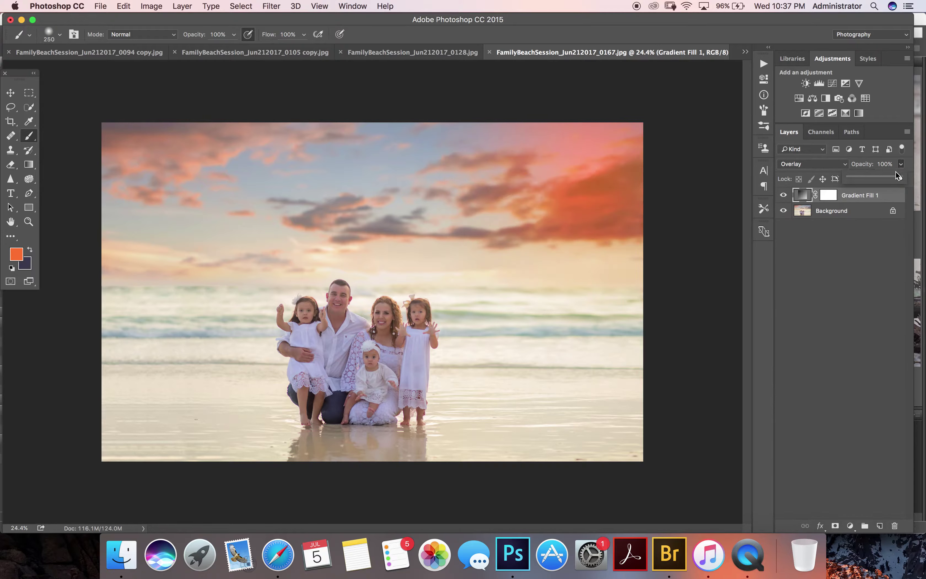
pyautogui.click(796, 164)
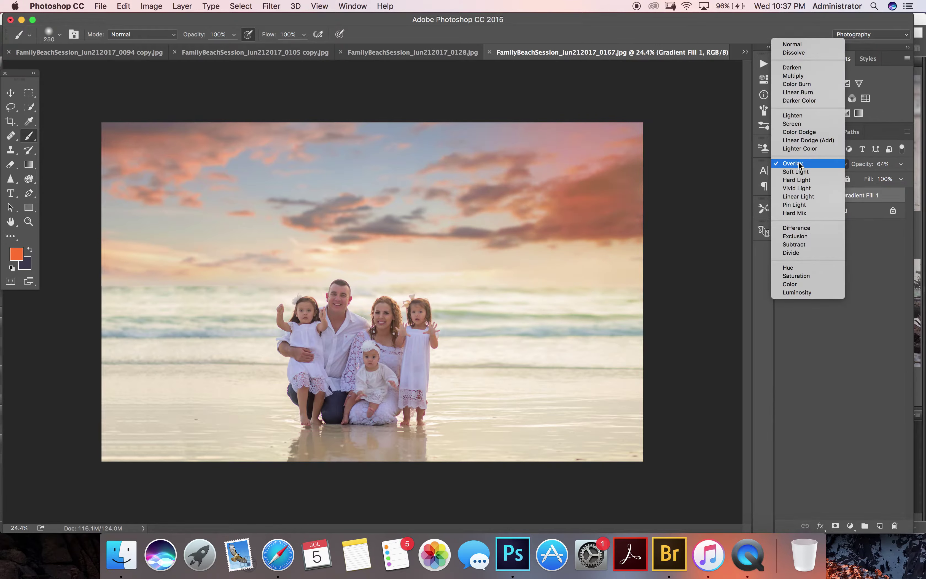
pyautogui.click(800, 172)
pyautogui.moveTo(901, 164)
pyautogui.mouseDown()
pyautogui.moveTo(907, 178)
pyautogui.moveTo(897, 179)
pyautogui.mouseUp()
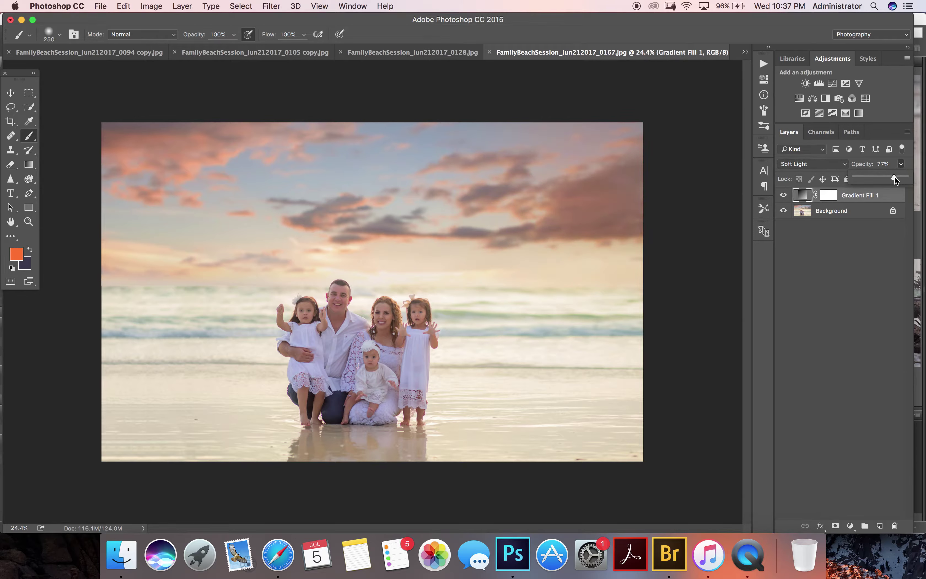
pyautogui.click(811, 164)
pyautogui.click(805, 110)
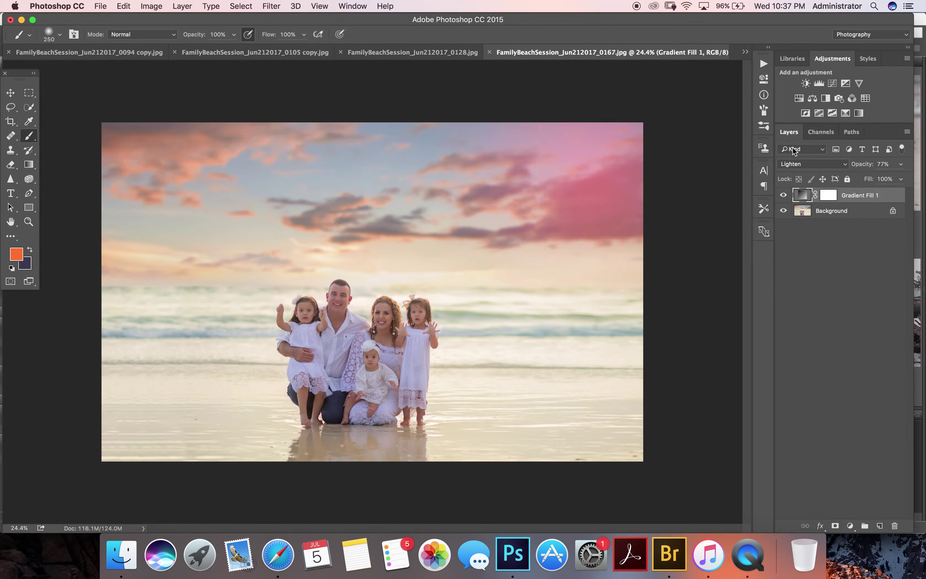
pyautogui.click(901, 165)
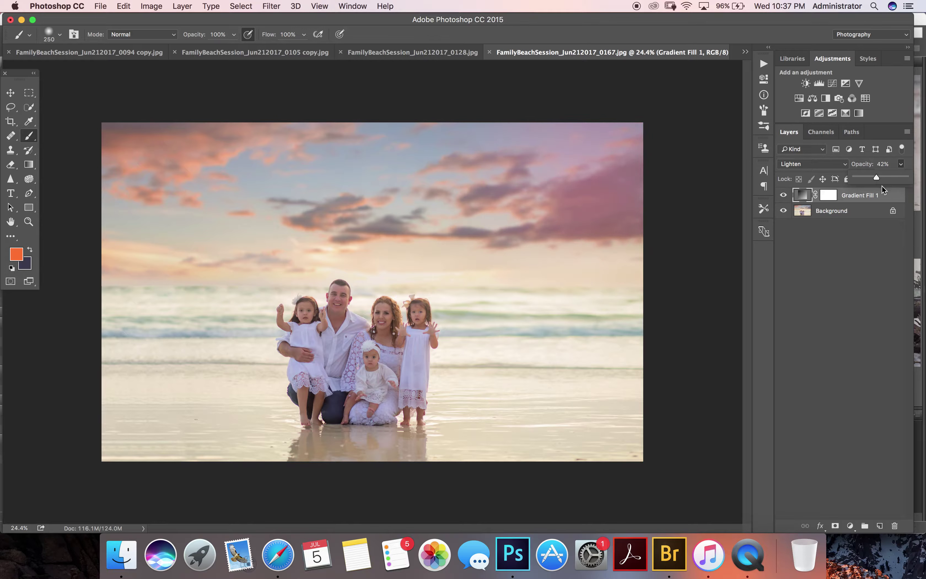
pyautogui.moveTo(162, 165); pyautogui.dragTo(131, 165)
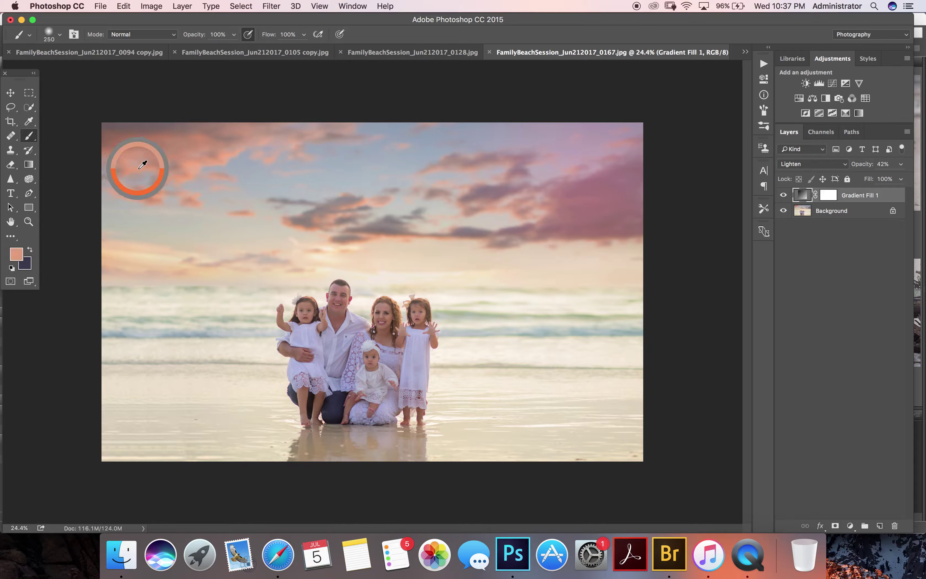
pyautogui.moveTo(131, 165); pyautogui.dragTo(138, 168)
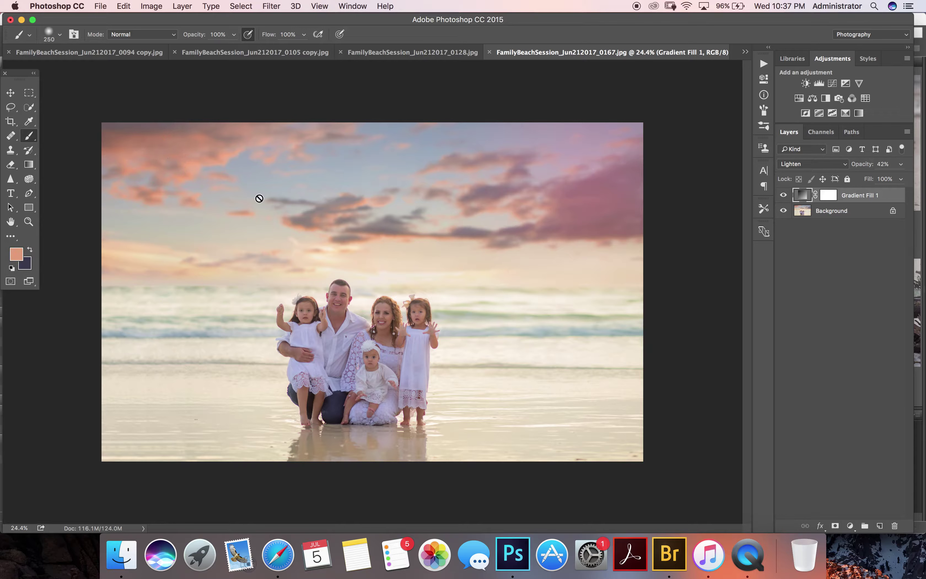
# - Add a radial peach Gradient Fill 2 centred on the photo's top-left corner
pyautogui.click(850, 525)
pyautogui.click(786, 315)
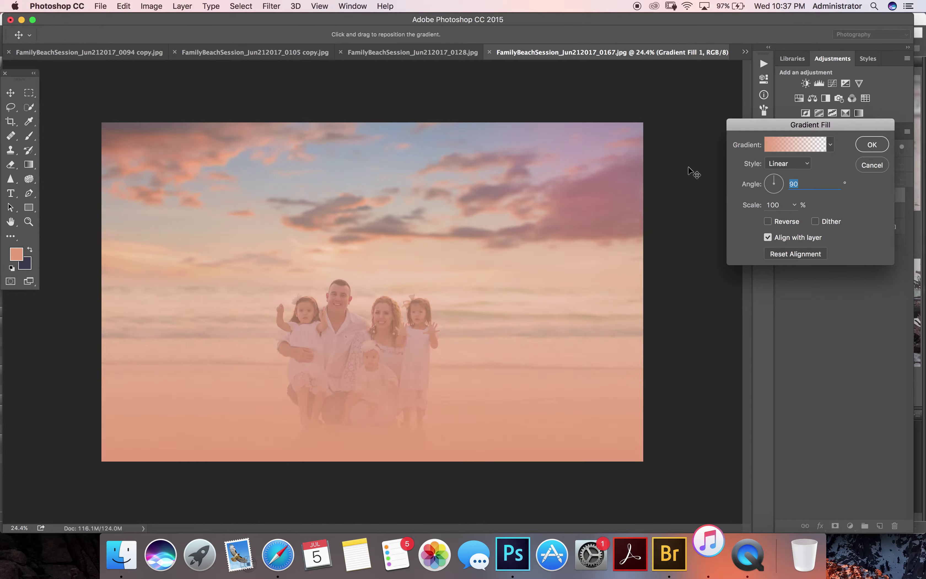
pyautogui.click(811, 164)
pyautogui.click(786, 171)
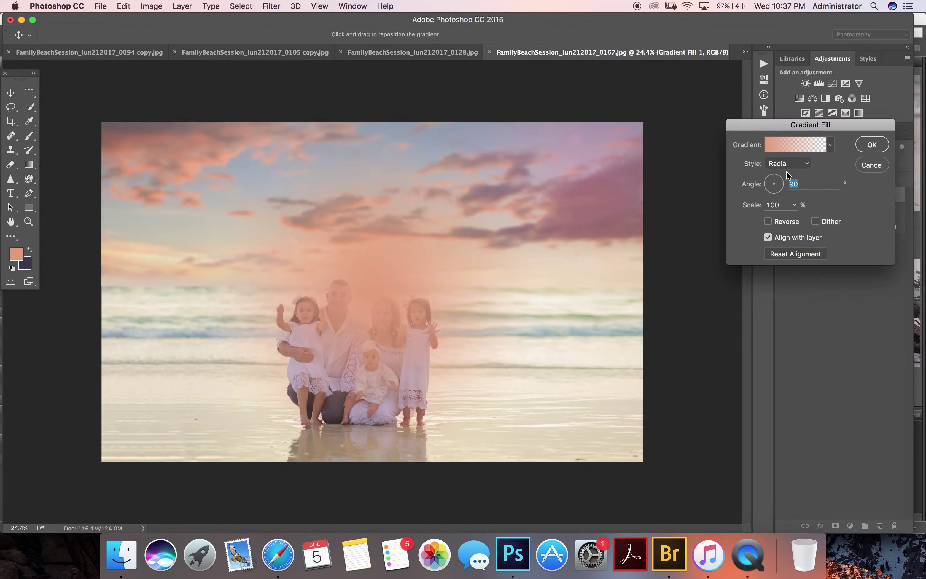
pyautogui.moveTo(310, 279); pyautogui.dragTo(144, 130)
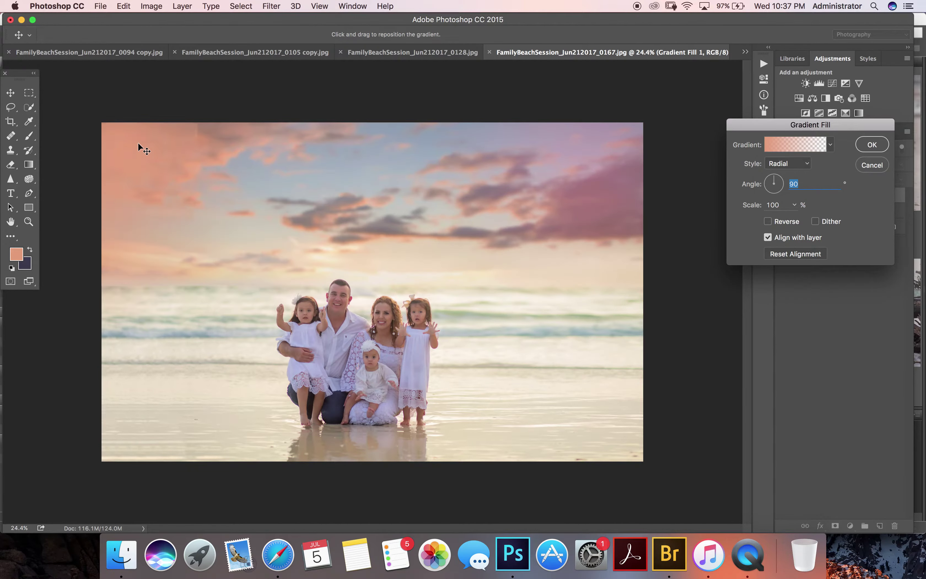
pyautogui.click(868, 145)
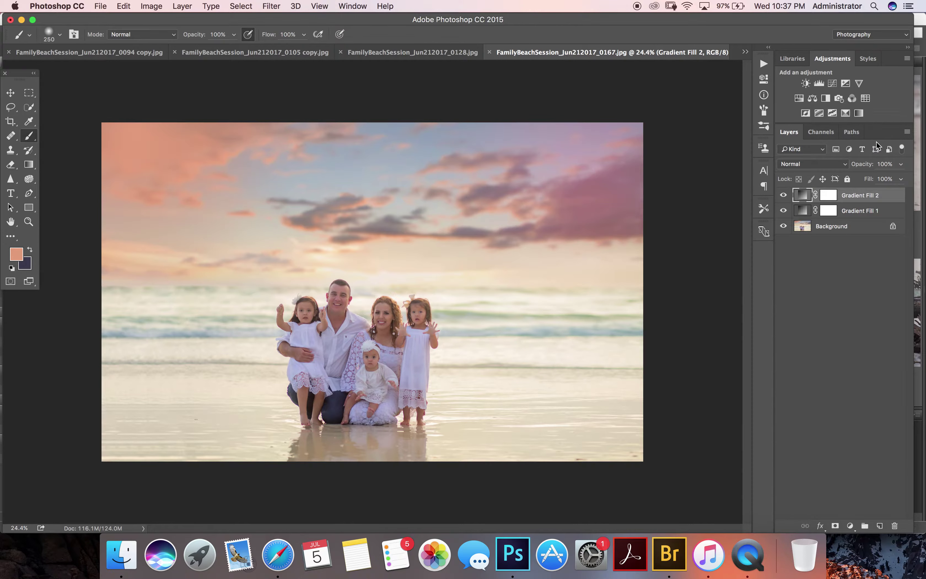
# - Blend Gradient Fill 2 as Soft Light and compare the photo with and without it
pyautogui.click(796, 166)
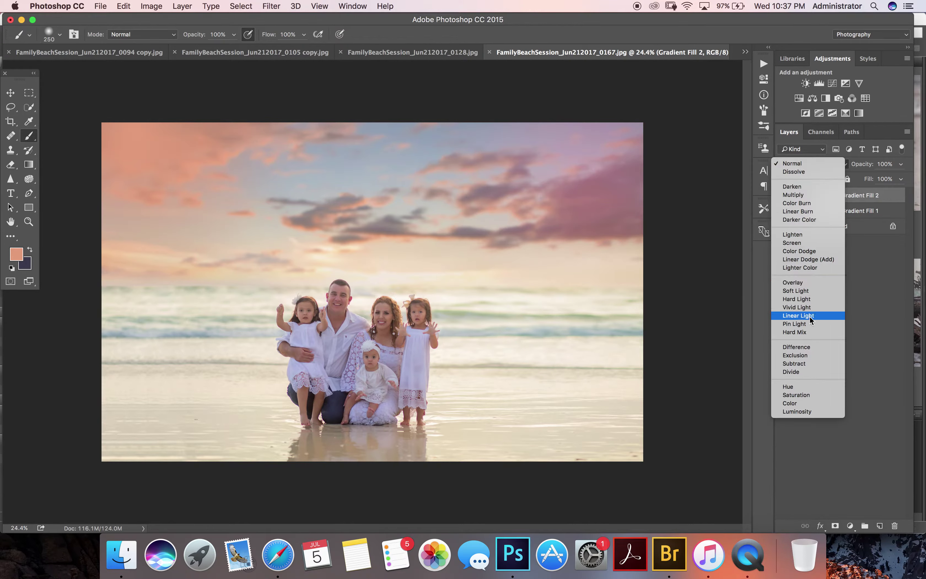
pyautogui.click(796, 287)
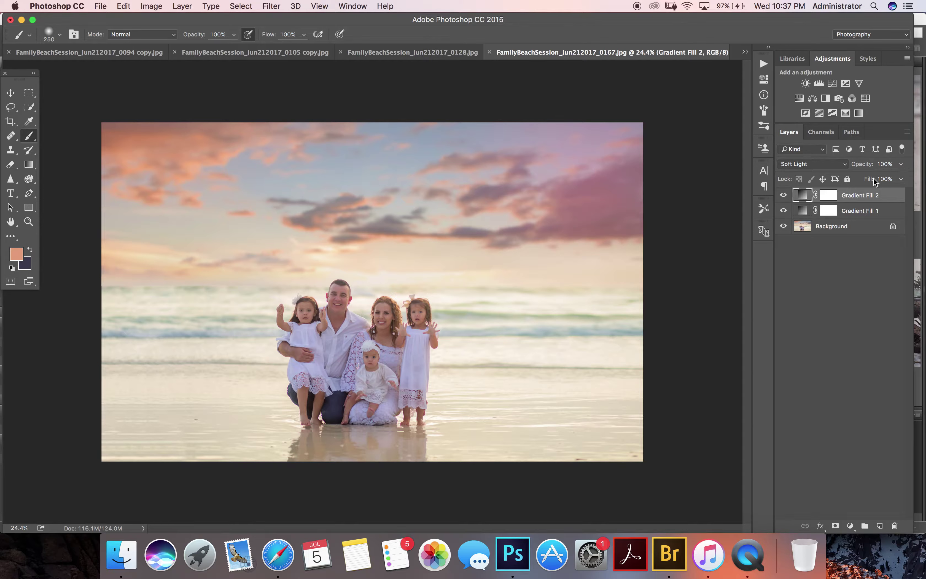
pyautogui.click(784, 199)
pyautogui.click(803, 212)
pyautogui.doubleClick(804, 213)
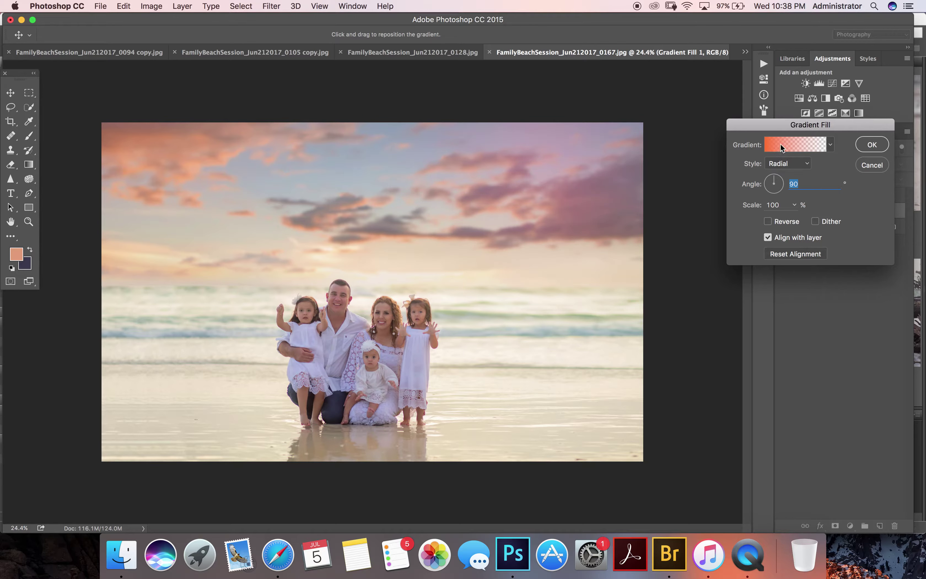
pyautogui.click(863, 146)
pyautogui.scroll(-5, 465, 304)
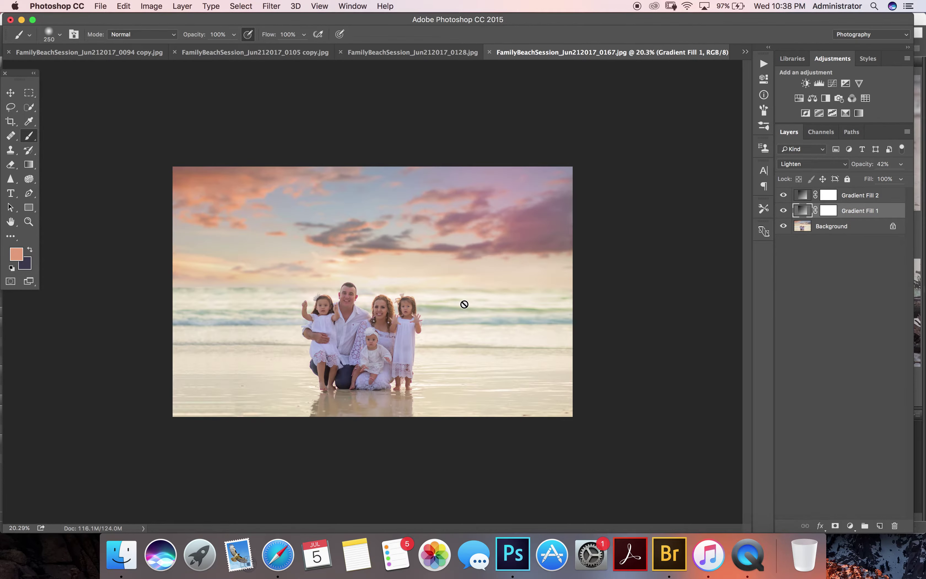
# - Flatten the gradient layers into the Background layer
pyautogui.scroll(4, 687, 281)
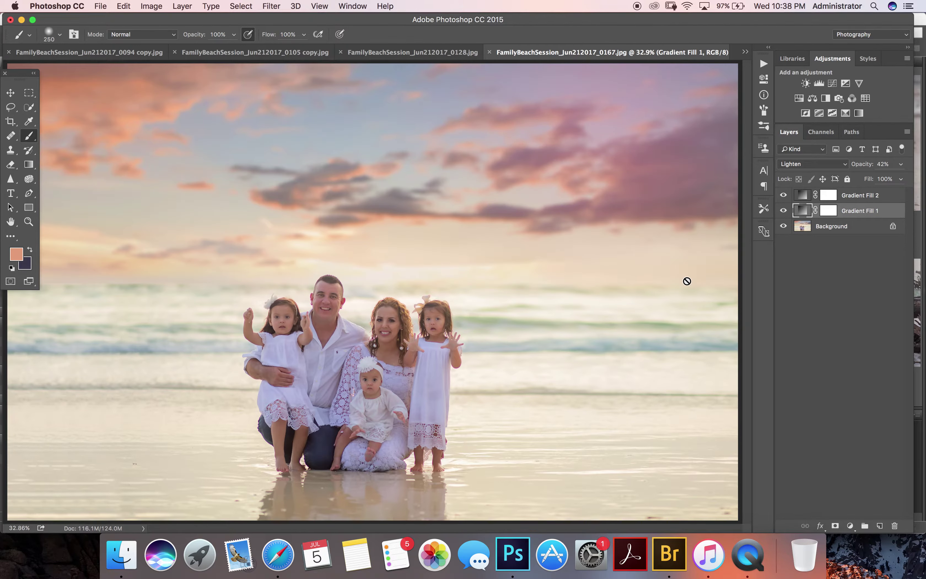
pyautogui.scroll(-1, 687, 280)
pyautogui.scroll(-1, 687, 281)
pyautogui.rightClick(841, 229)
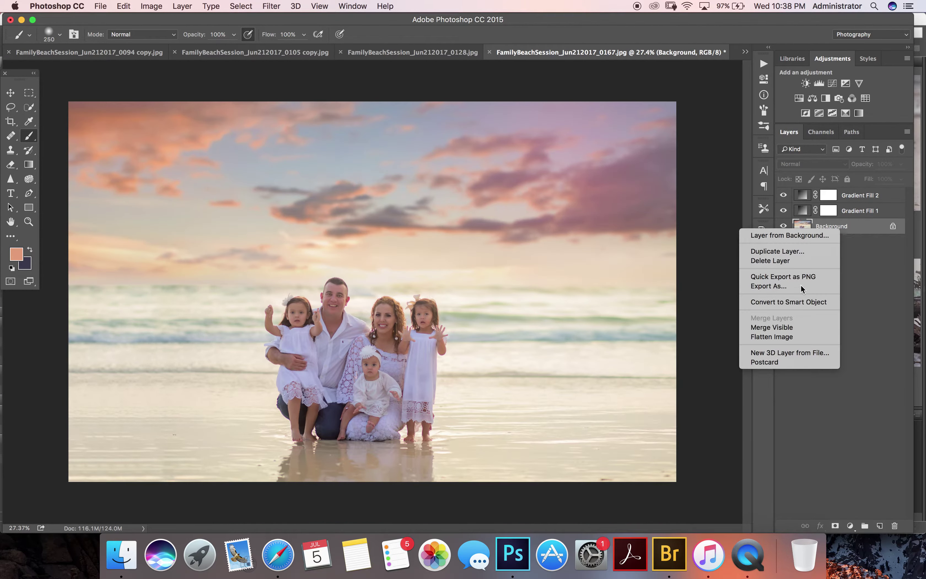
pyautogui.click(792, 339)
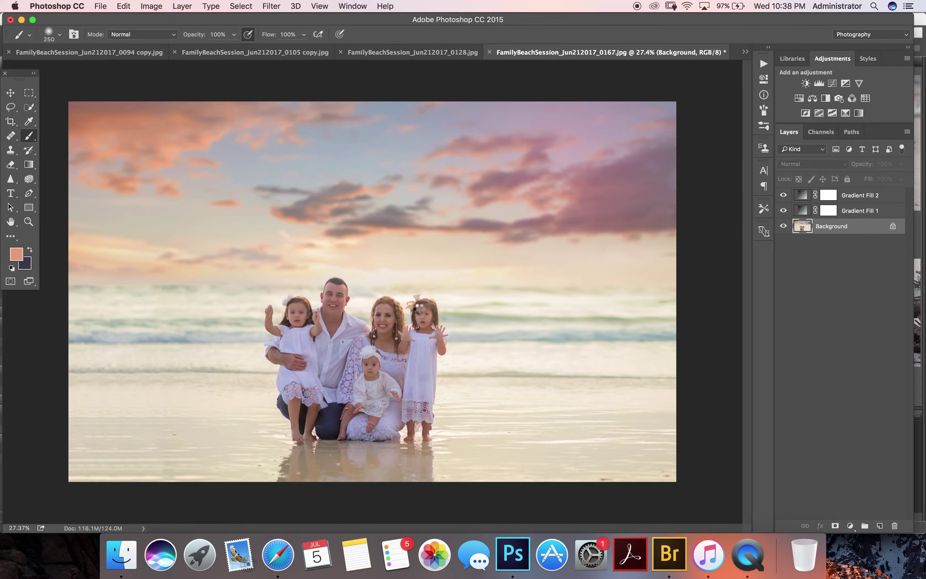
# - Zoom in on the faces and copy the flattened photo onto a new Layer 1
pyautogui.scroll(2, 418, 306)
pyautogui.scroll(2, 419, 307)
pyautogui.scroll(2, 419, 308)
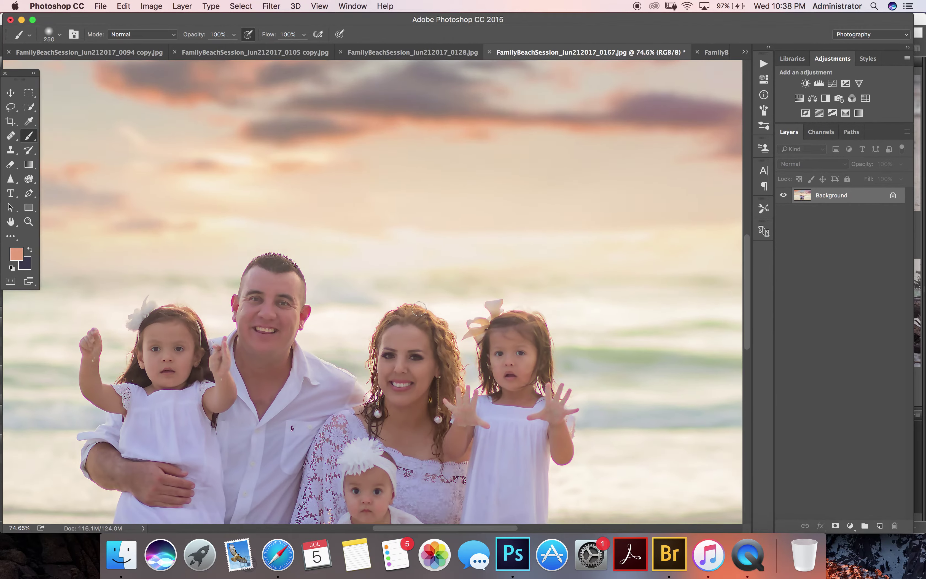
pyautogui.scroll(-3, 419, 308)
pyautogui.hscroll(-2, 419, 308)
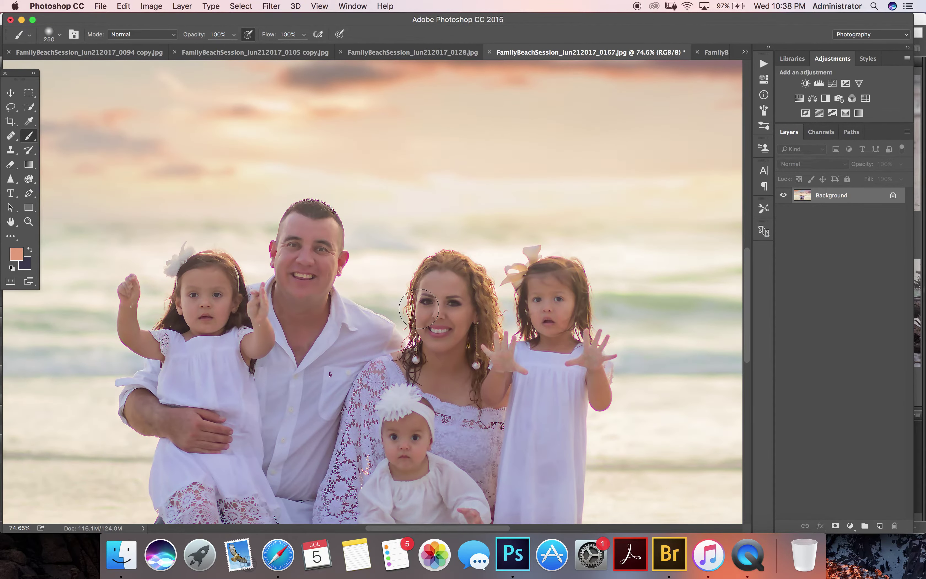
pyautogui.scroll(2, 419, 308)
pyautogui.scroll(2, 419, 308)
pyautogui.hscroll(-2, 419, 308)
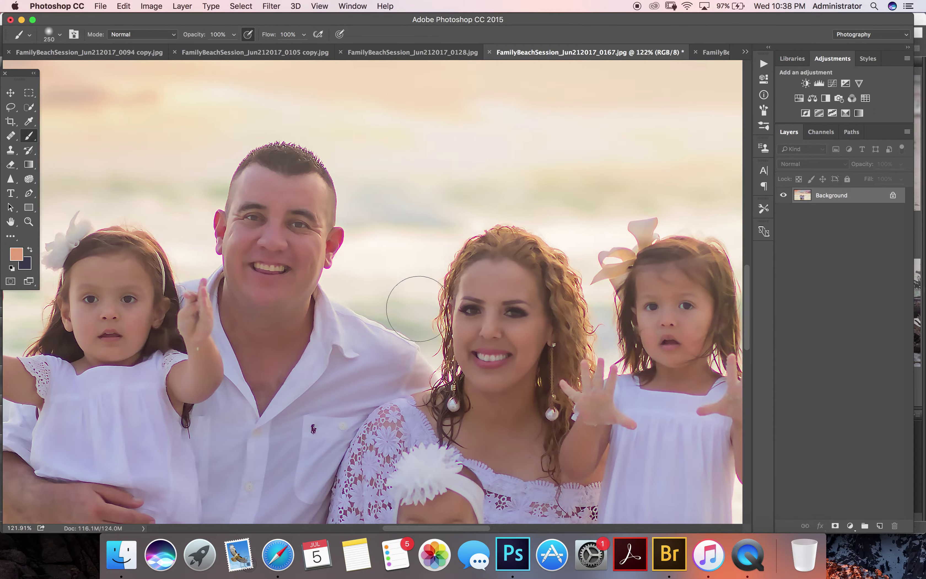
pyautogui.hscroll(-2, 419, 309)
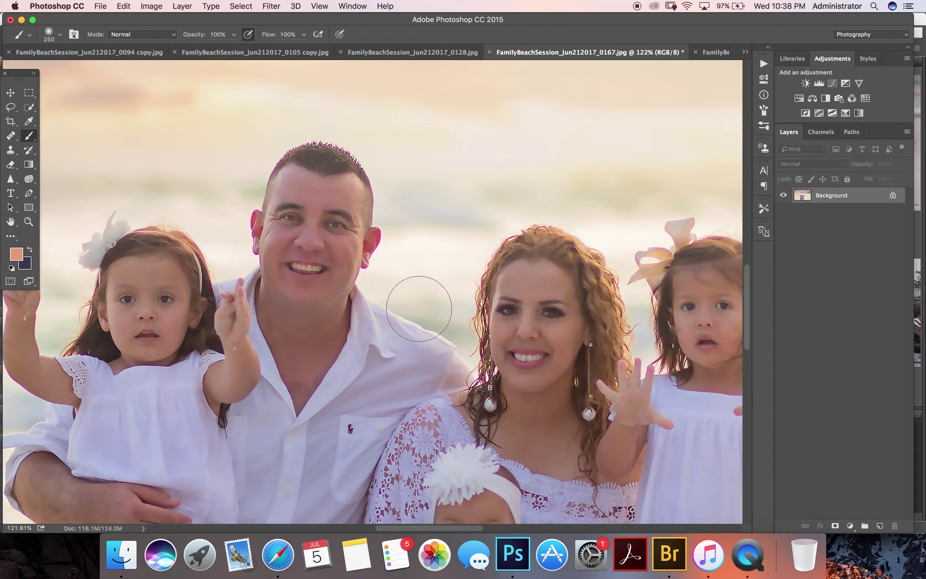
pyautogui.scroll(-1, 419, 308)
pyautogui.hotkey('ctrl', 'j')
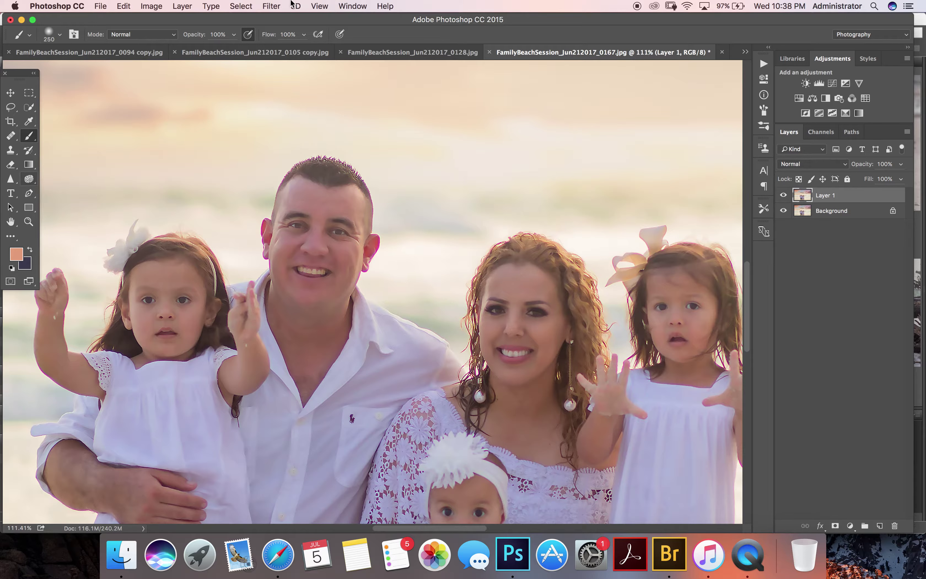
# - Apply Sharpen More to Layer 1 and reduce its opacity to 59%
pyautogui.click(269, 6)
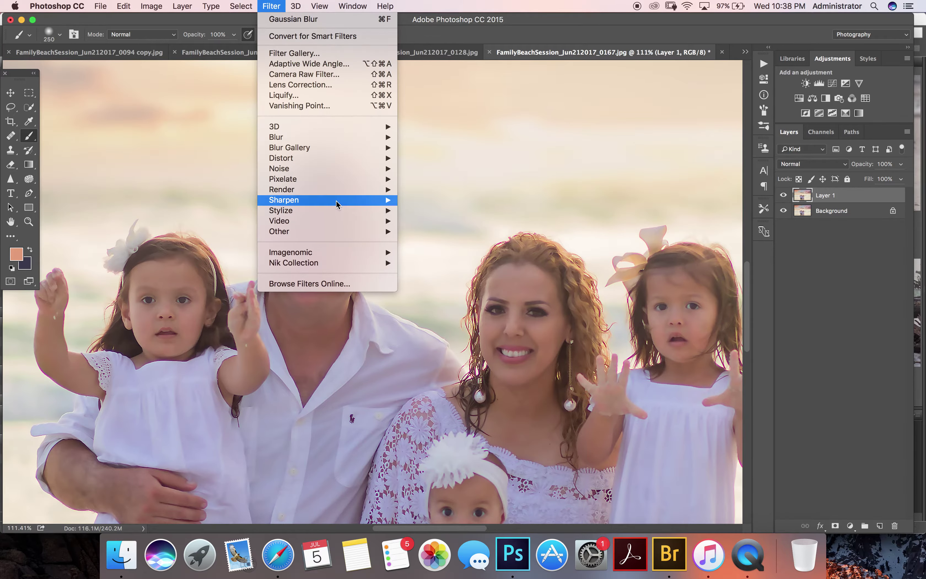
pyautogui.moveTo(327, 200)
pyautogui.click(458, 231)
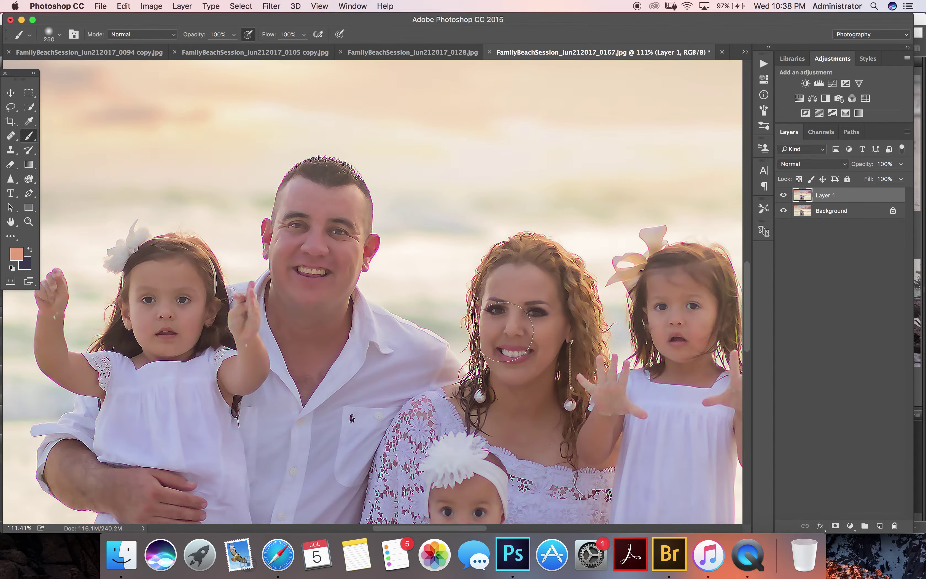
pyautogui.click(899, 165)
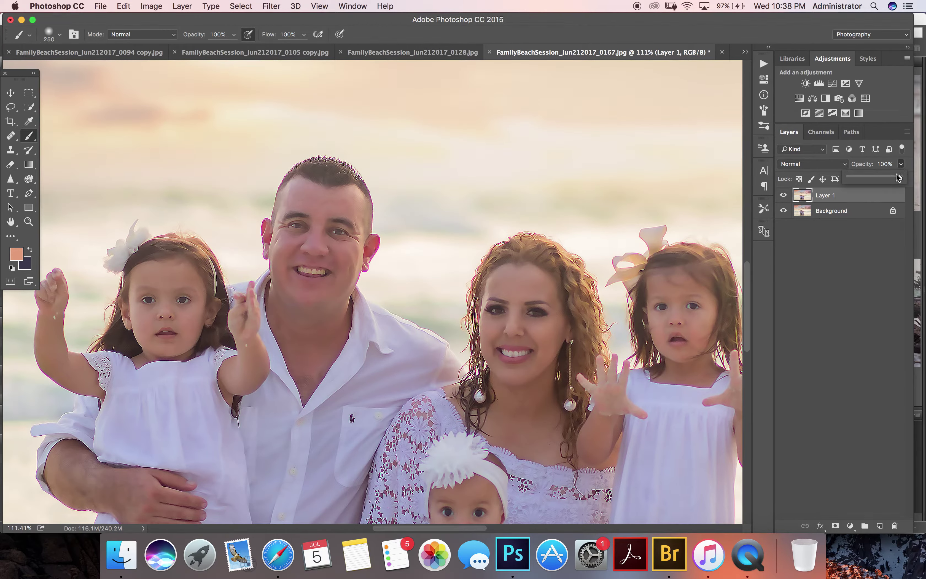
pyautogui.moveTo(900, 177); pyautogui.dragTo(877, 177)
# - Merge the visible layers and duplicate the merged photo onto a new layer
pyautogui.click(833, 211)
pyautogui.rightClick(831, 211)
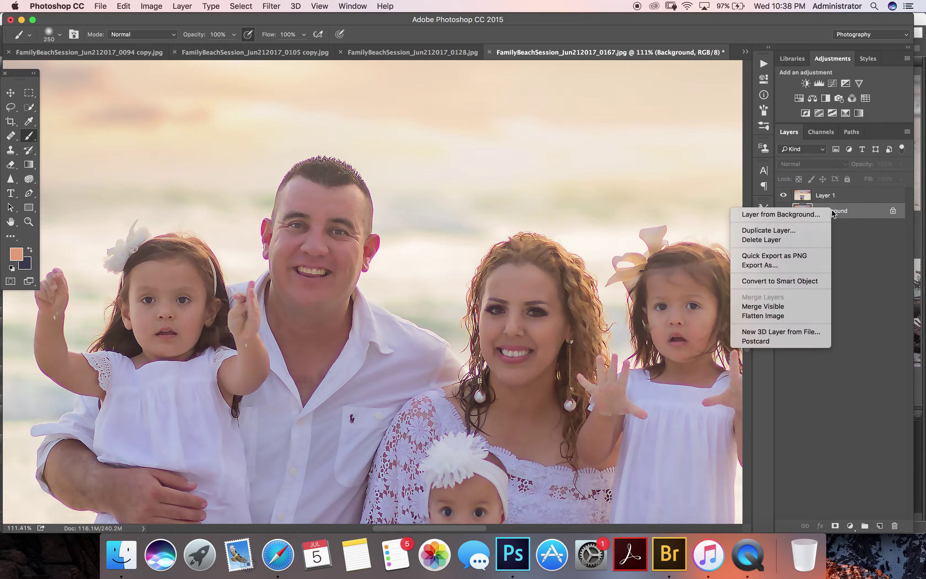
pyautogui.click(790, 308)
pyautogui.press('super+j')
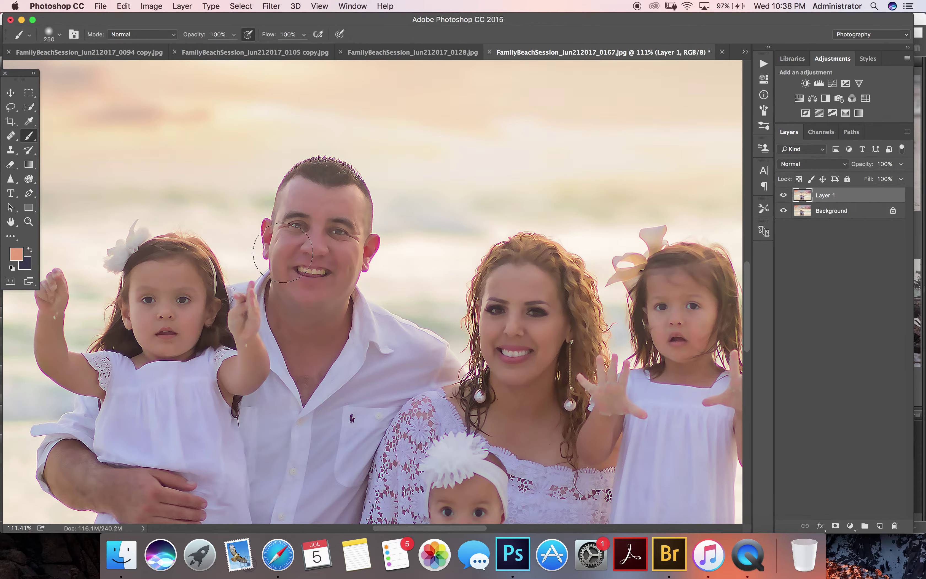
pyautogui.click(10, 136)
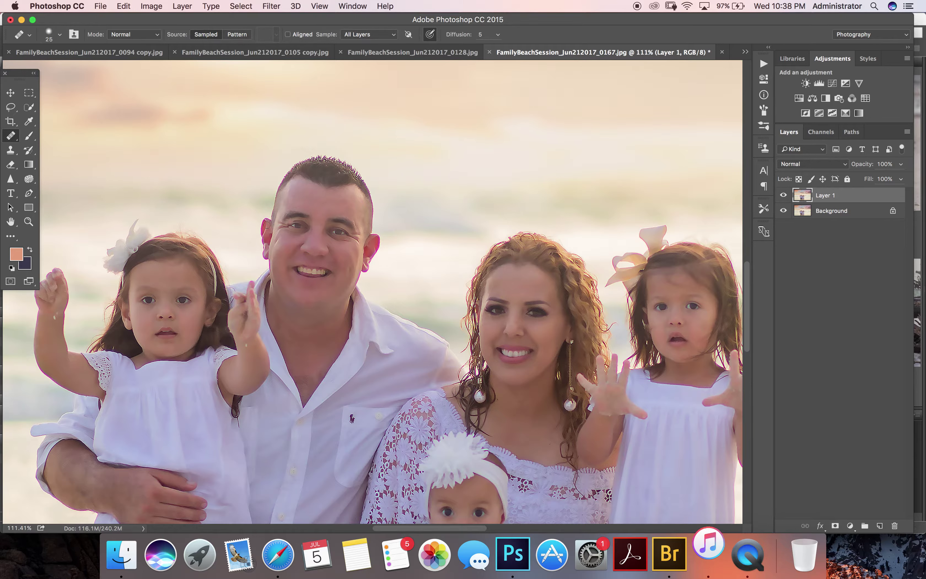
# - Heal under the man's left eye, set Layer 1 to 76% opacity, then flatten
pyautogui.click(284, 228)
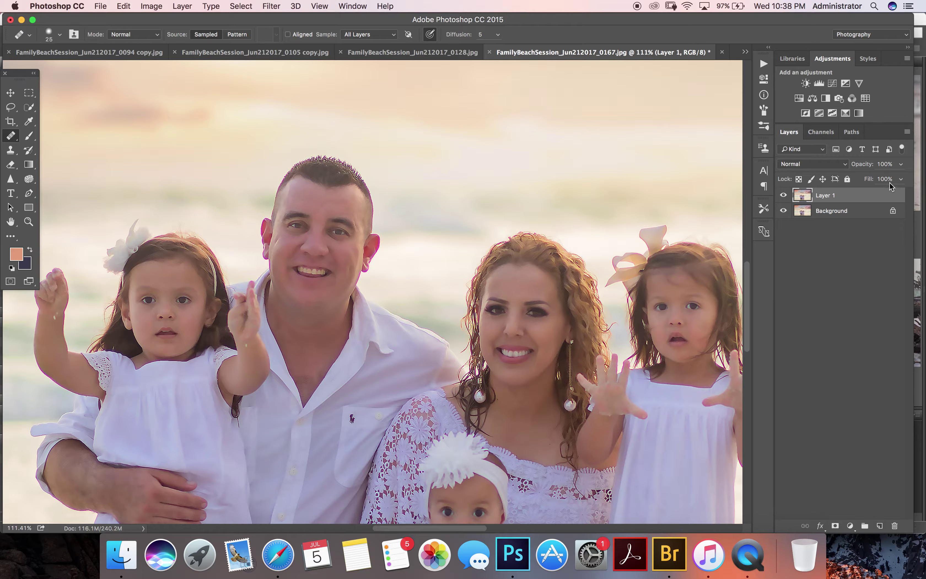
pyautogui.click(900, 166)
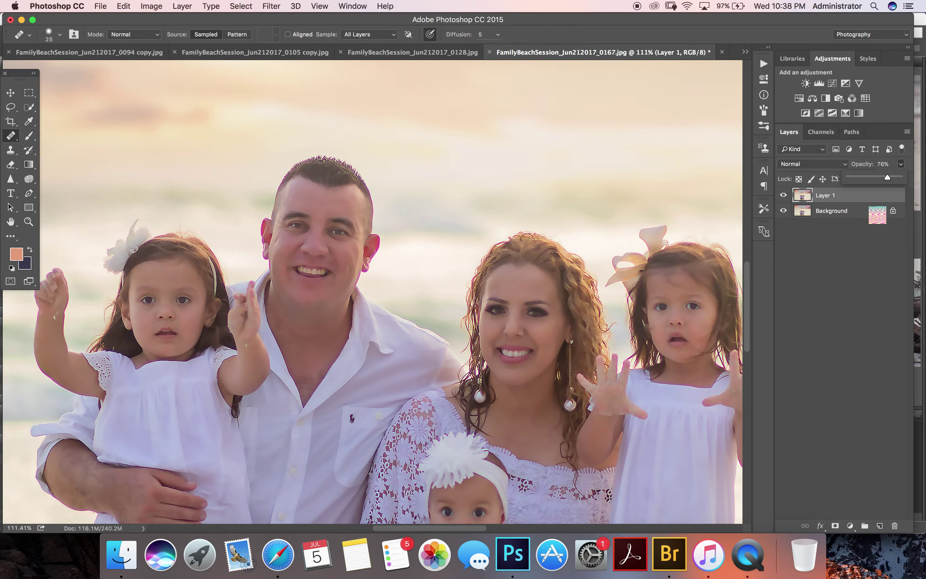
pyautogui.scroll(-2, 424, 383)
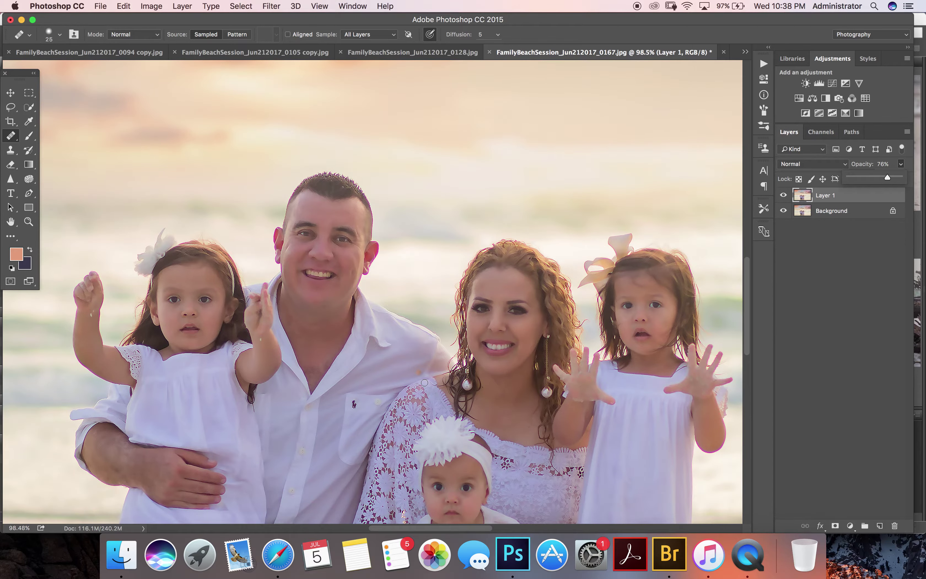
pyautogui.scroll(-2, 424, 382)
pyautogui.scroll(-2, 424, 382)
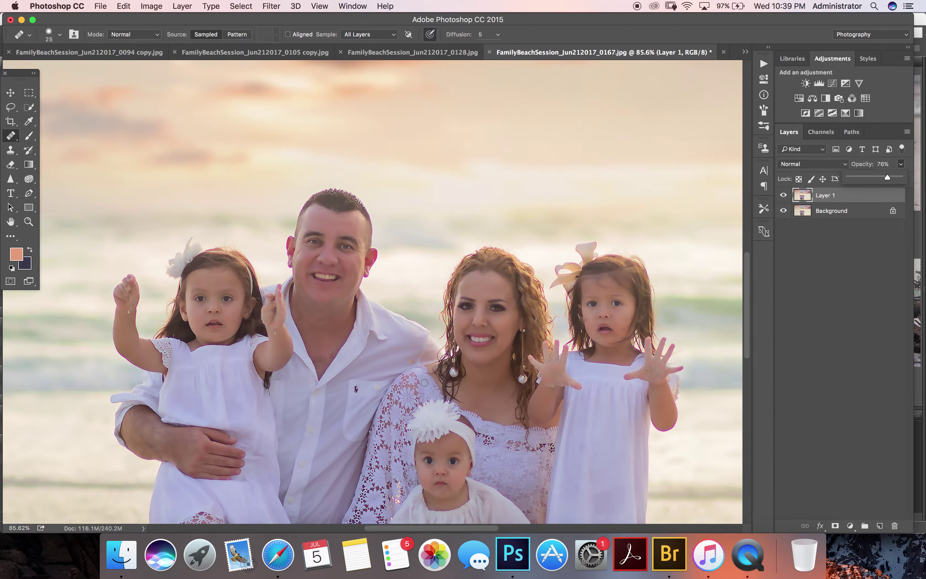
pyautogui.rightClick(852, 210)
pyautogui.click(777, 313)
pyautogui.scroll(-5, 433, 321)
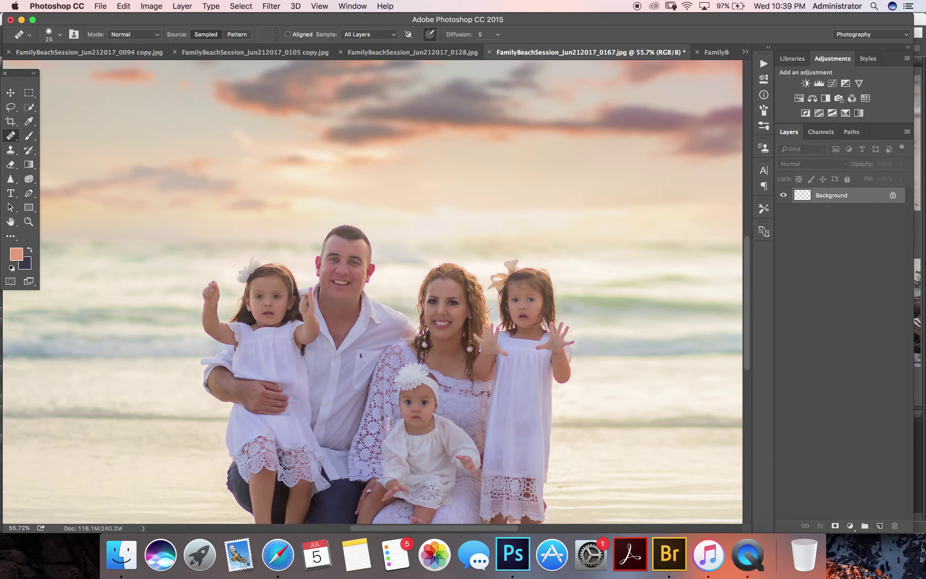
# - Add a Color Balance layer shifting the midtones to -2 toward magenta
pyautogui.scroll(-2, 432, 322)
pyautogui.scroll(-2, 433, 321)
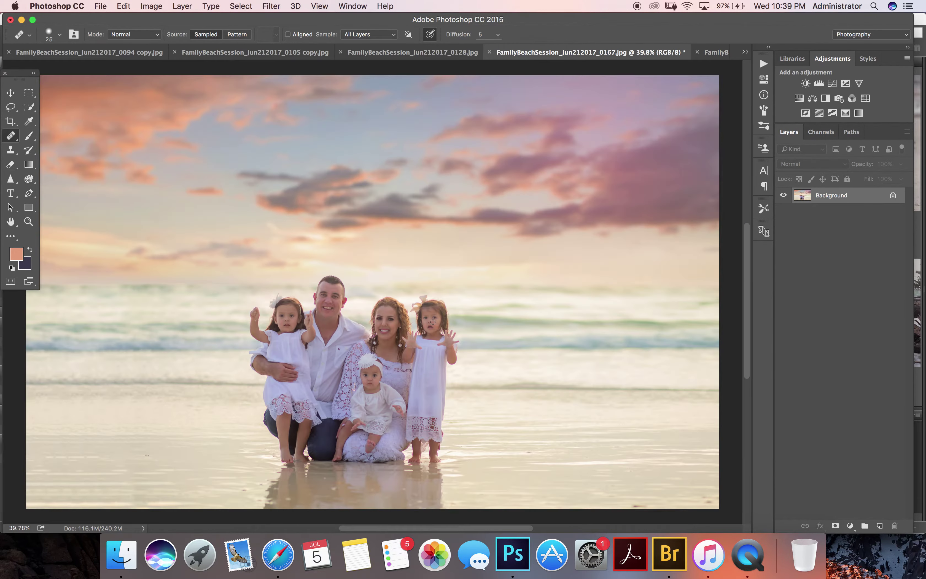
pyautogui.scroll(-1, 433, 322)
pyautogui.scroll(-1, 373, 291)
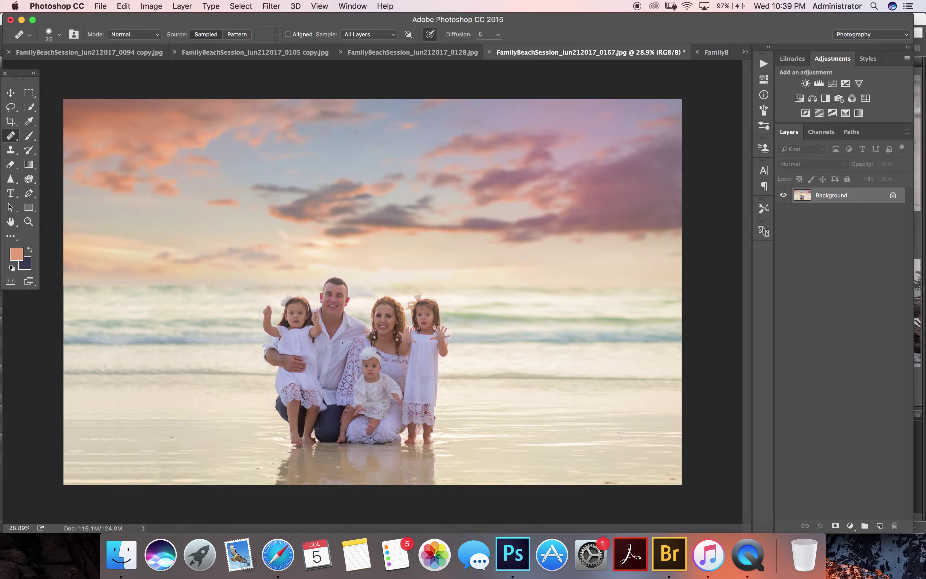
pyautogui.click(799, 98)
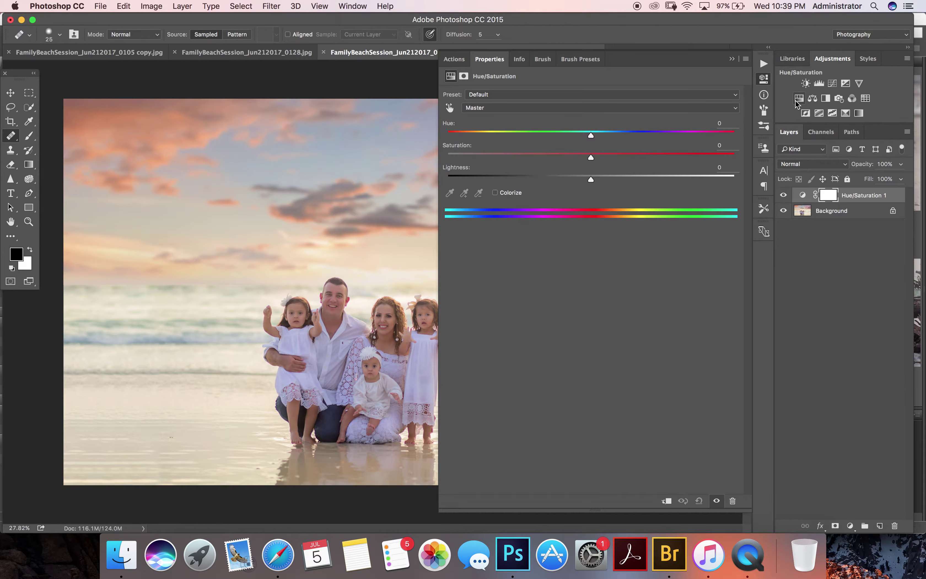
pyautogui.press('BackSpace')
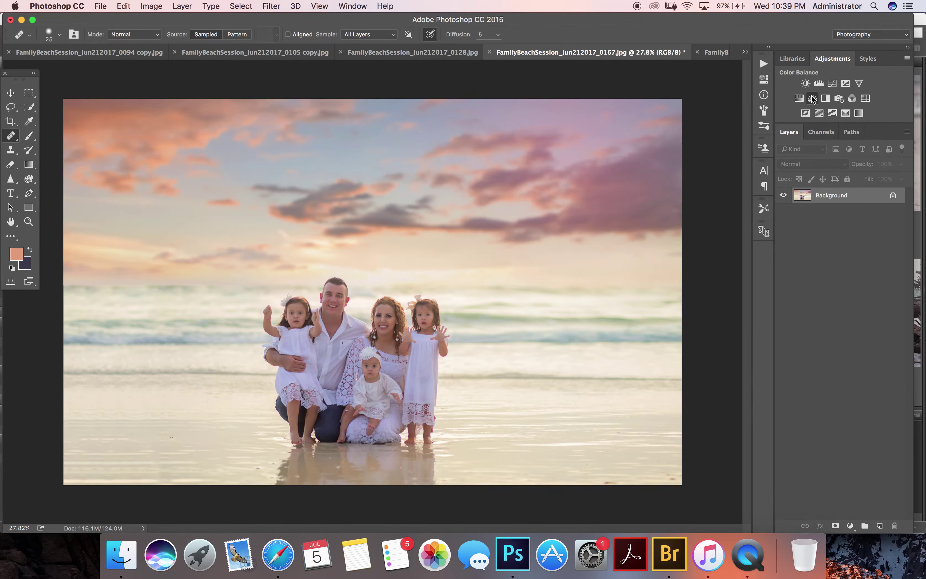
pyautogui.click(813, 98)
pyautogui.moveTo(577, 140); pyautogui.dragTo(574, 141)
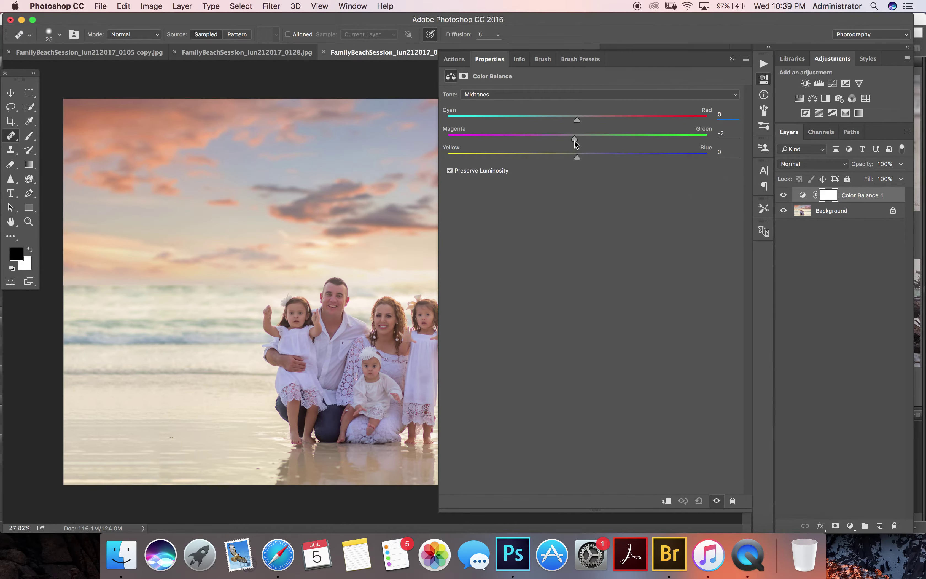
pyautogui.moveTo(573, 141); pyautogui.dragTo(575, 140)
# - Compare the photo with and without Color Balance, then flatten it into the Background
pyautogui.click(783, 196)
pyautogui.click(783, 196)
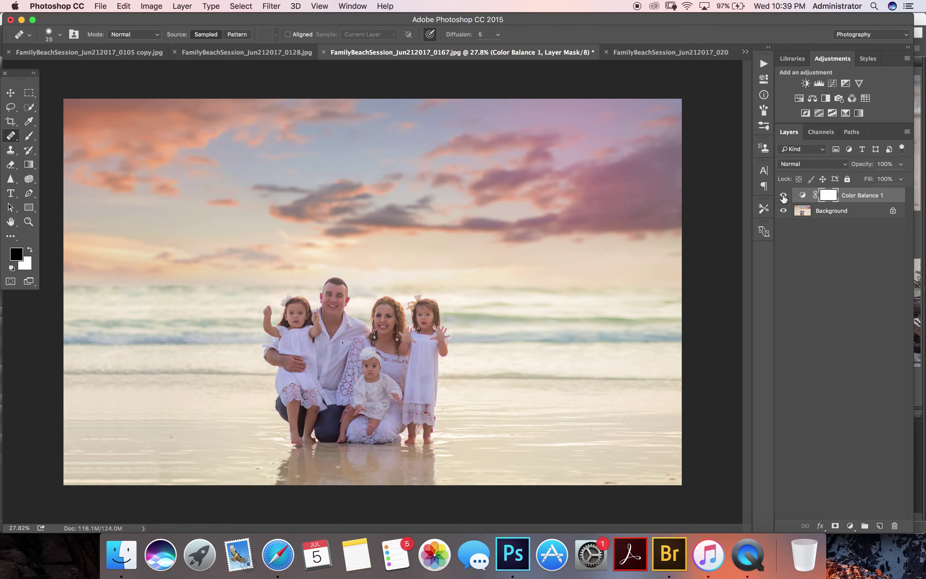
pyautogui.click(831, 211)
pyautogui.rightClick(830, 210)
pyautogui.click(787, 314)
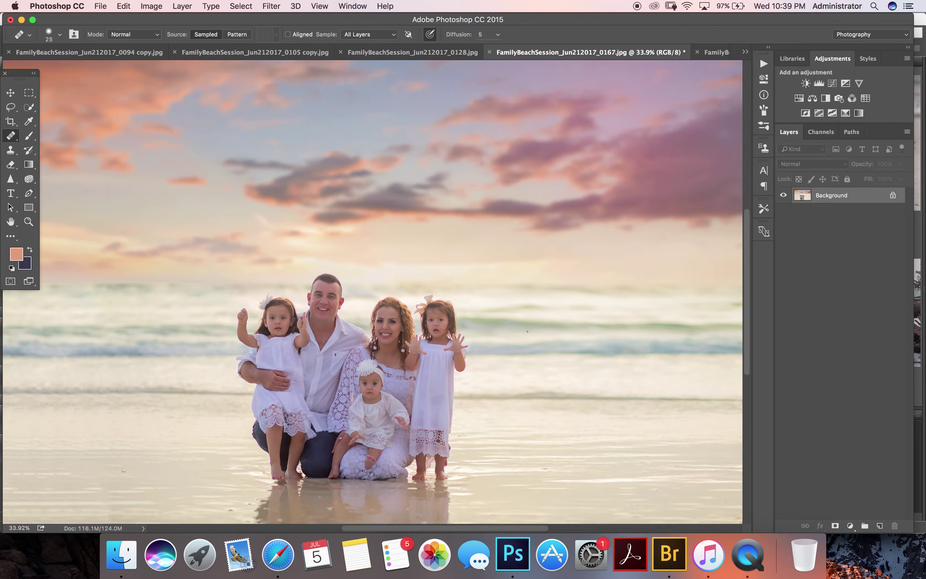
# - Duplicate the flattened photo onto a new layer and bring it into the Camera Raw Filter
pyautogui.scroll(1, 372, 291)
pyautogui.press('super+j')
pyautogui.click(272, 6)
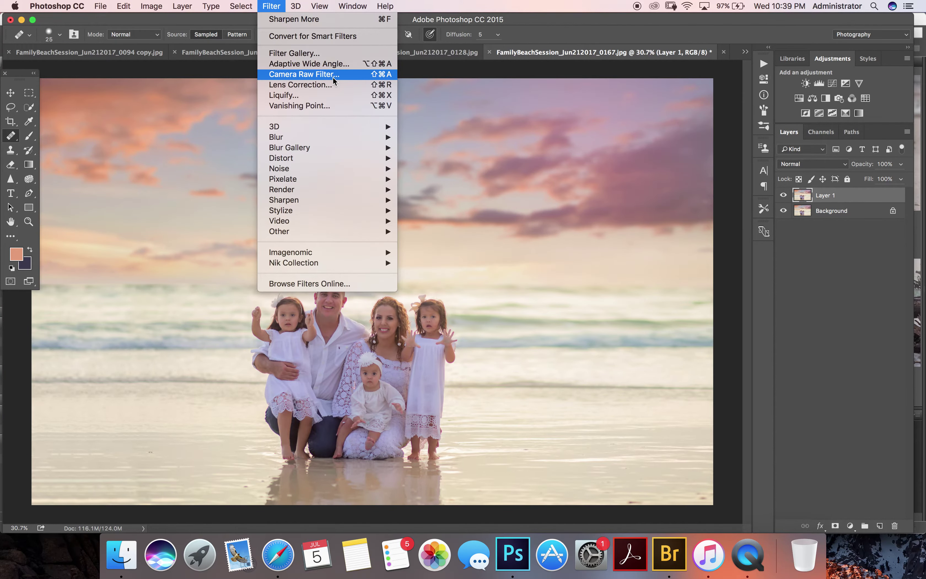
pyautogui.moveTo(271, 6)
pyautogui.click(306, 78)
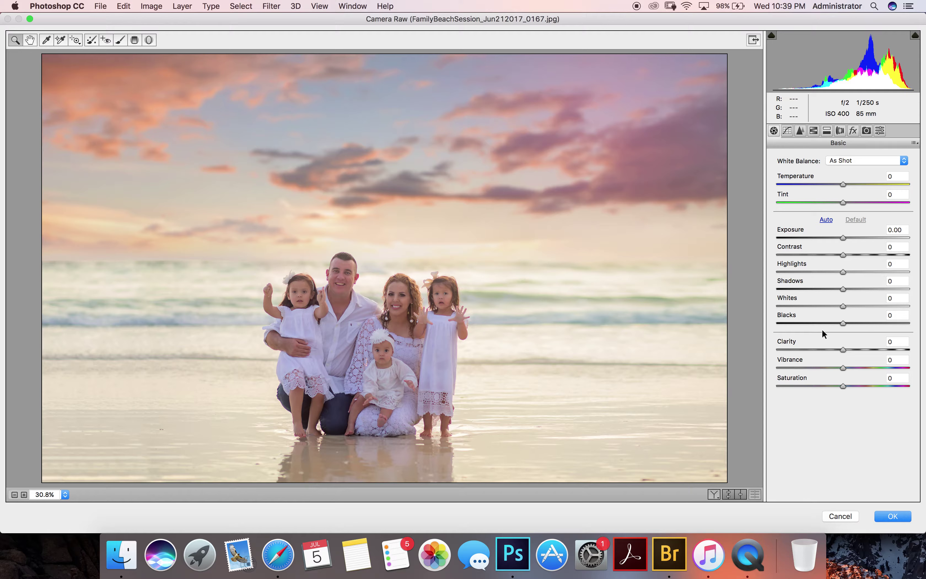
# - In Camera Raw, set Vibrance +5, Clarity +7, Temperature -2 and Shadows +15
pyautogui.moveTo(844, 367)
pyautogui.mouseDown()
pyautogui.moveTo(870, 368)
pyautogui.moveTo(846, 367)
pyautogui.mouseUp()
pyautogui.click(847, 349)
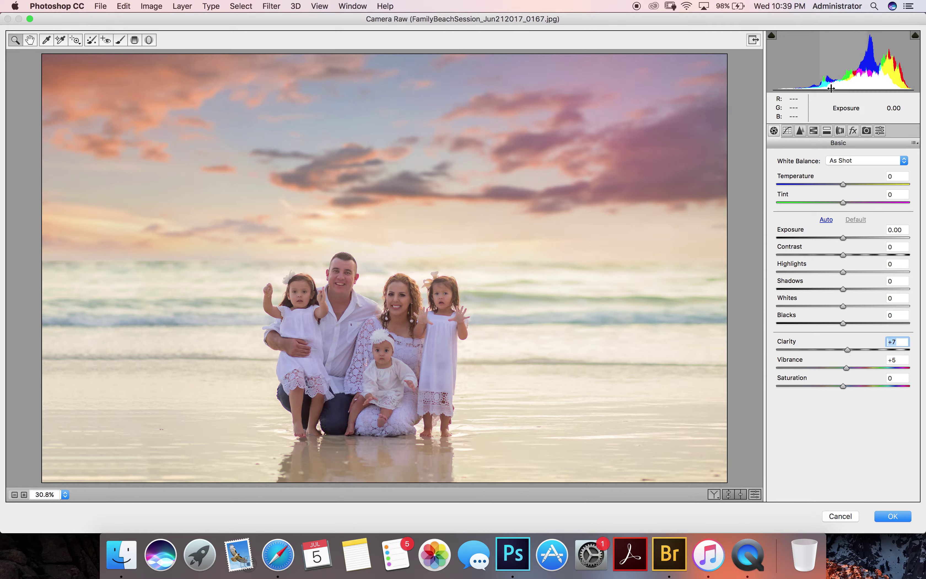
pyautogui.moveTo(843, 184); pyautogui.dragTo(846, 183)
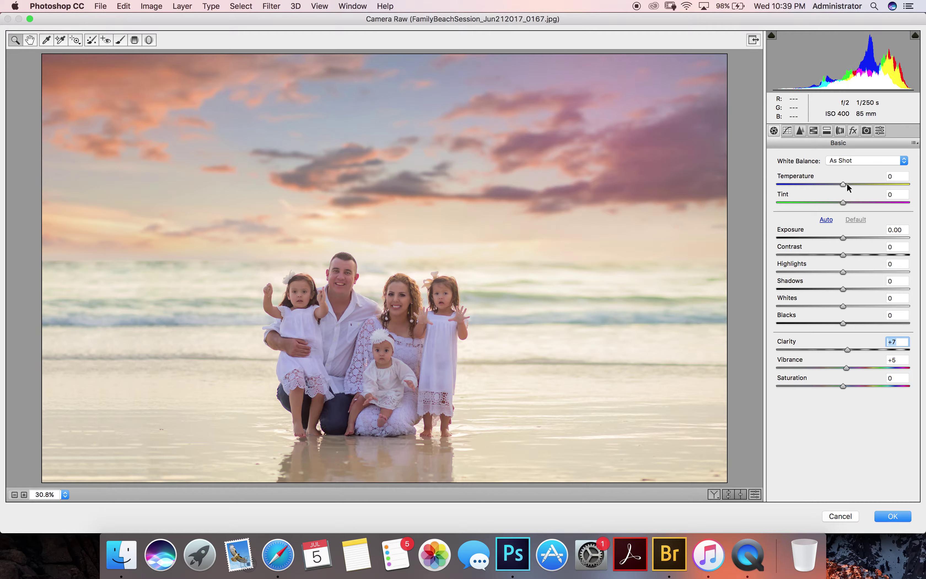
pyautogui.moveTo(849, 182); pyautogui.dragTo(843, 182)
pyautogui.click(843, 182)
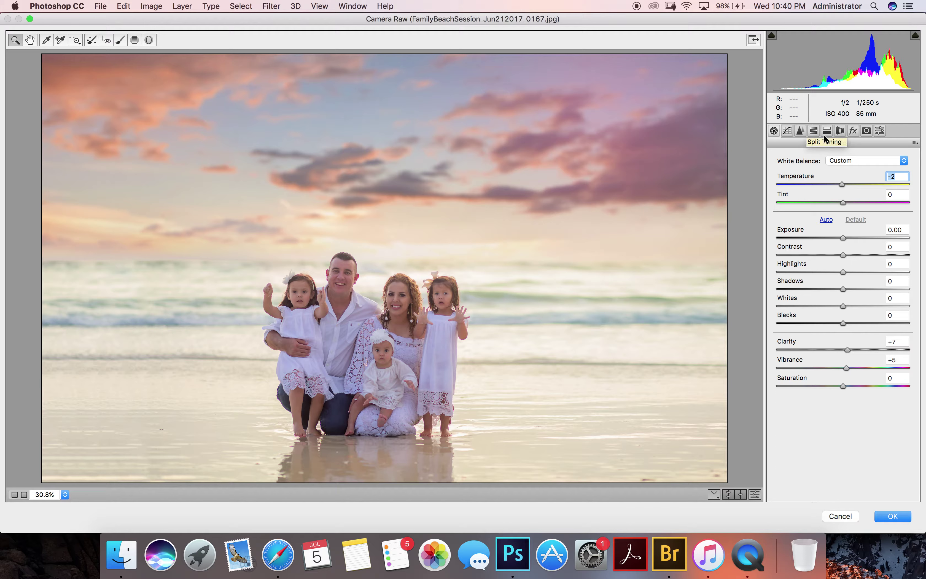
pyautogui.click(859, 288)
pyautogui.click(852, 288)
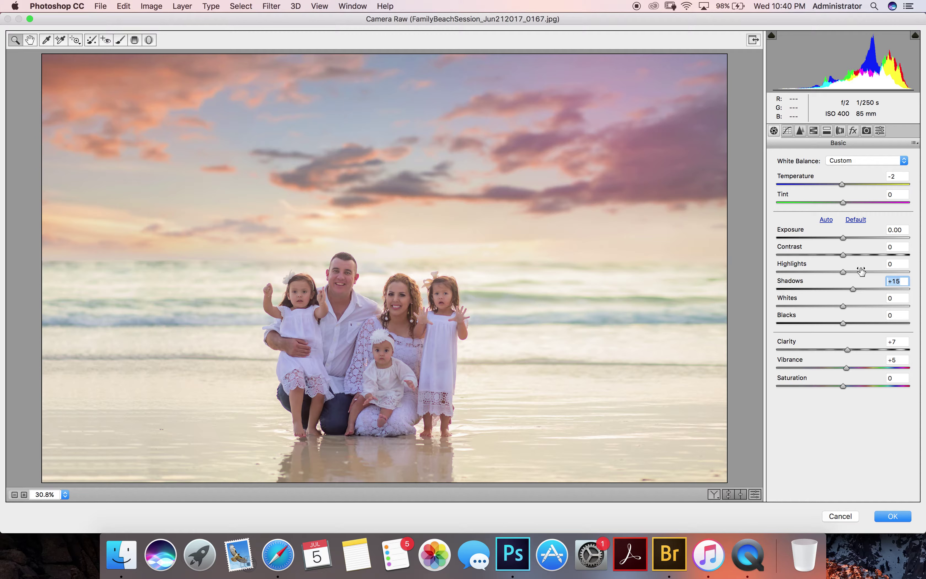
# - Add a -10 post-crop vignette, apply the Camera Raw grade, and compare with Layer 1 hidden
pyautogui.click(853, 131)
pyautogui.moveTo(824, 313)
pyautogui.mouseDown()
pyautogui.moveTo(836, 313)
pyautogui.moveTo(829, 314)
pyautogui.mouseUp()
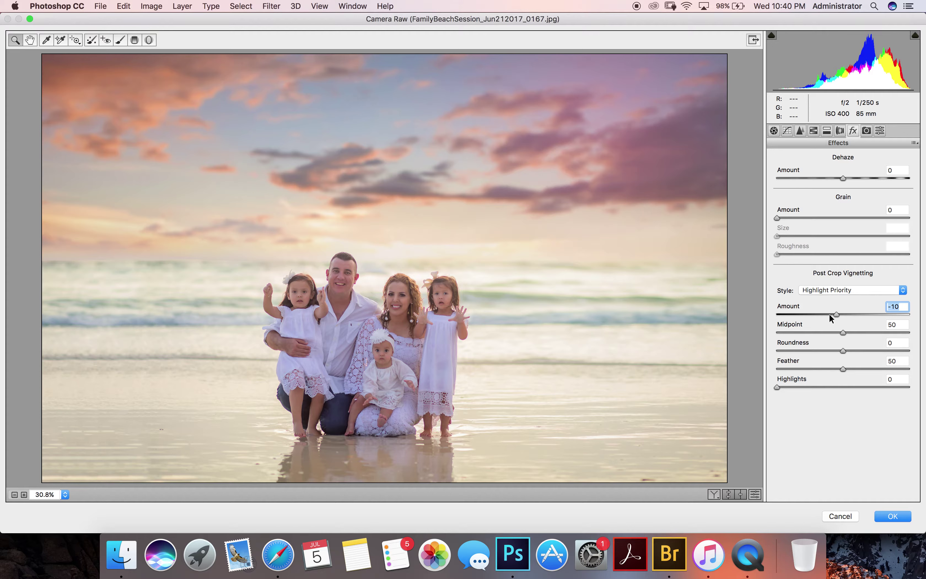
pyautogui.click(893, 516)
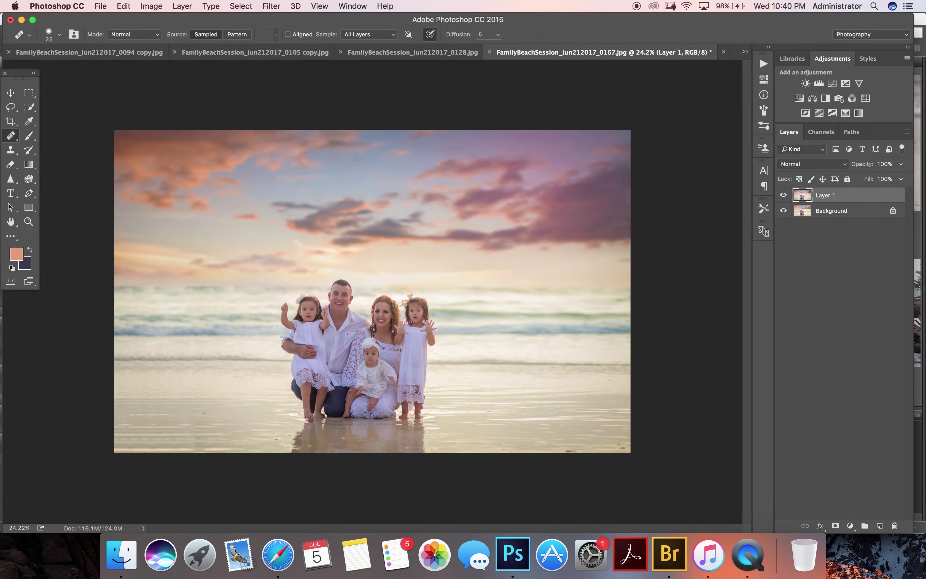
pyautogui.click(783, 195)
# - Boost the orange saturation of the sky near the horizon with the Sponge tool, comparing with Layer 1 hidden
pyautogui.scroll(3, 372, 291)
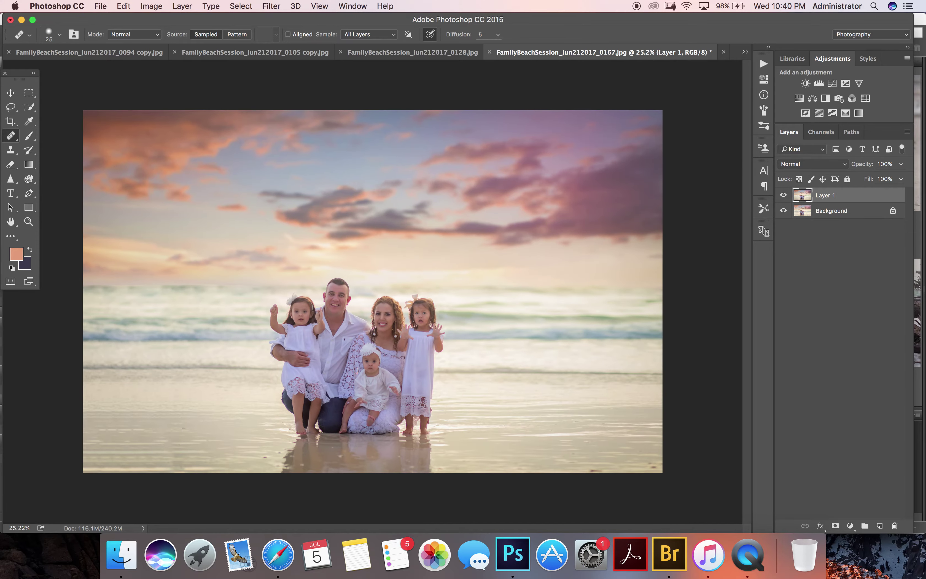
pyautogui.scroll(3, 372, 292)
pyautogui.scroll(-2, 373, 291)
pyautogui.scroll(-2, 372, 291)
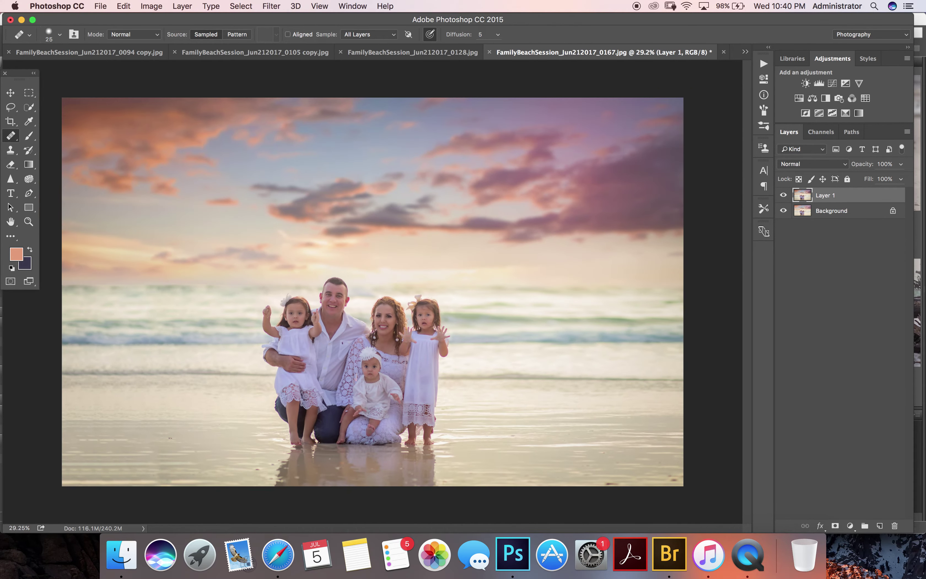
pyautogui.scroll(-1, 372, 292)
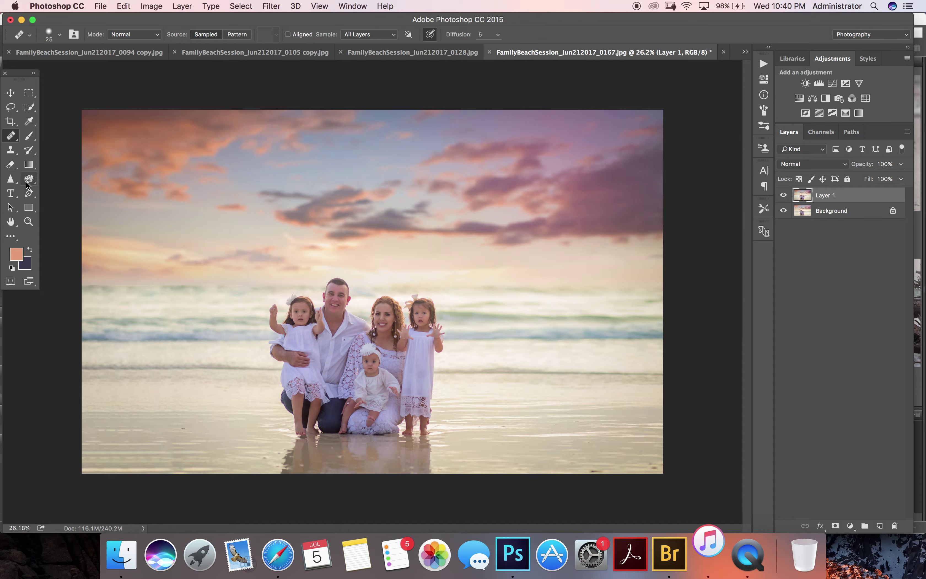
pyautogui.moveTo(29, 179); pyautogui.dragTo(68, 199)
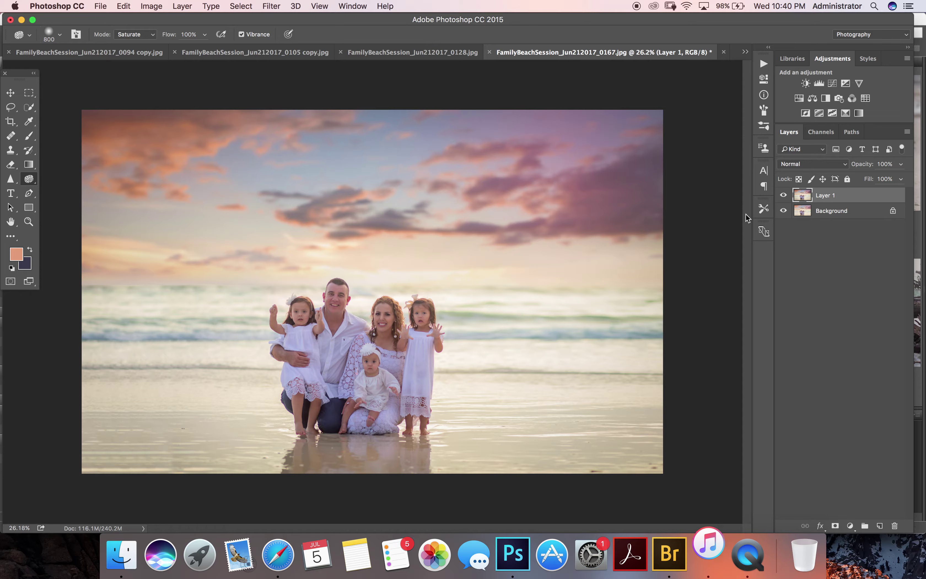
pyautogui.moveTo(373, 271)
pyautogui.mouseDown()
pyautogui.moveTo(586, 247)
pyautogui.moveTo(476, 461)
pyautogui.mouseUp()
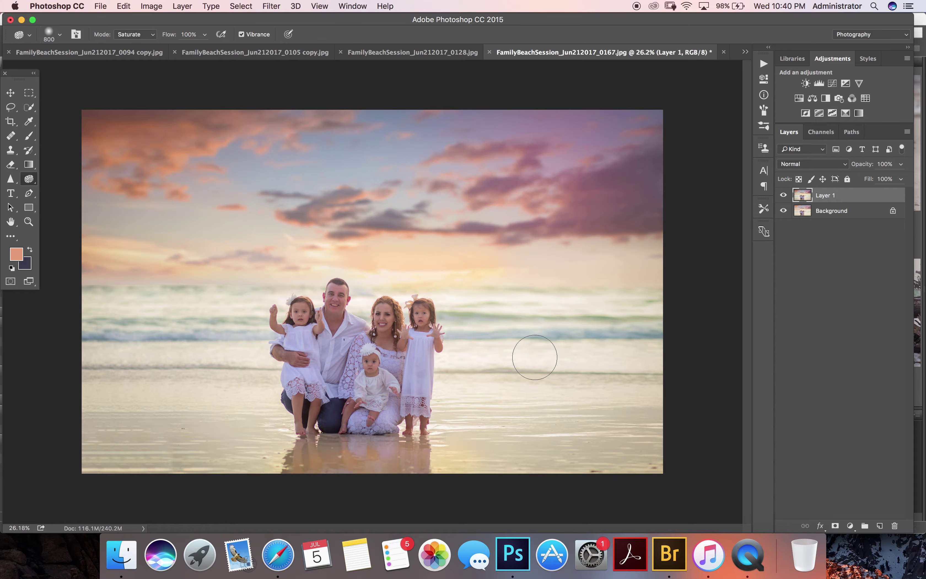
pyautogui.click(783, 196)
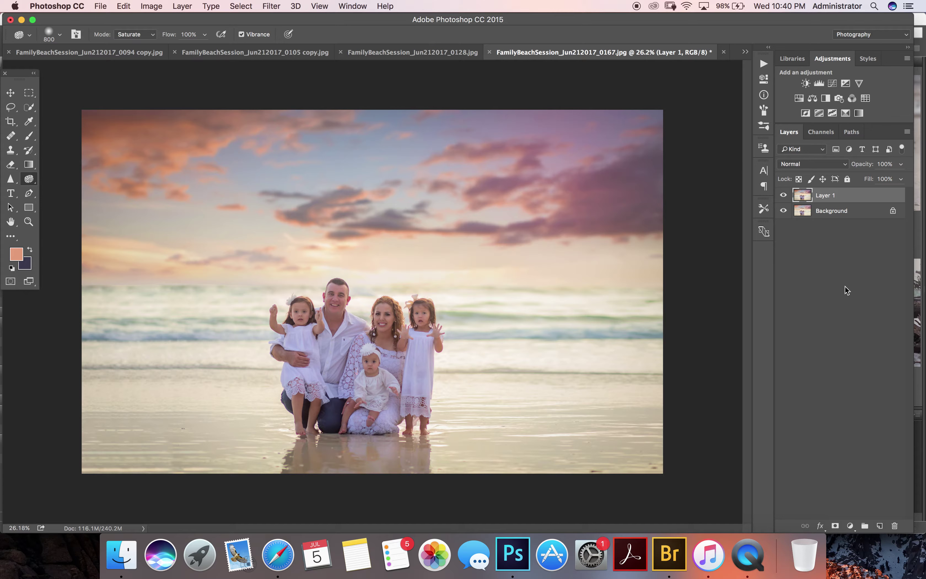
# - Undo a premature flatten, then saturate the sky glow, horizon and wet sand reflection
pyautogui.rightClick(842, 214)
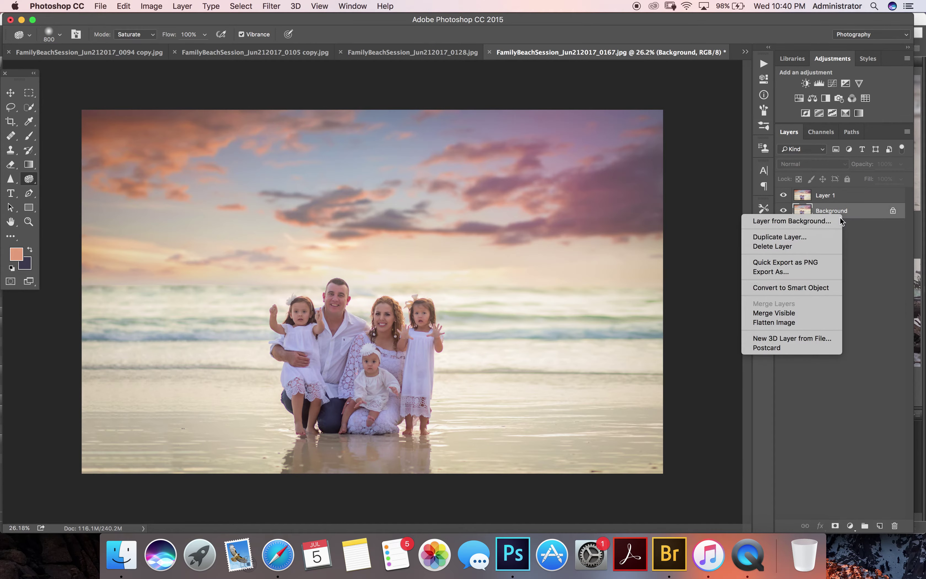
pyautogui.click(796, 322)
pyautogui.press('super+z')
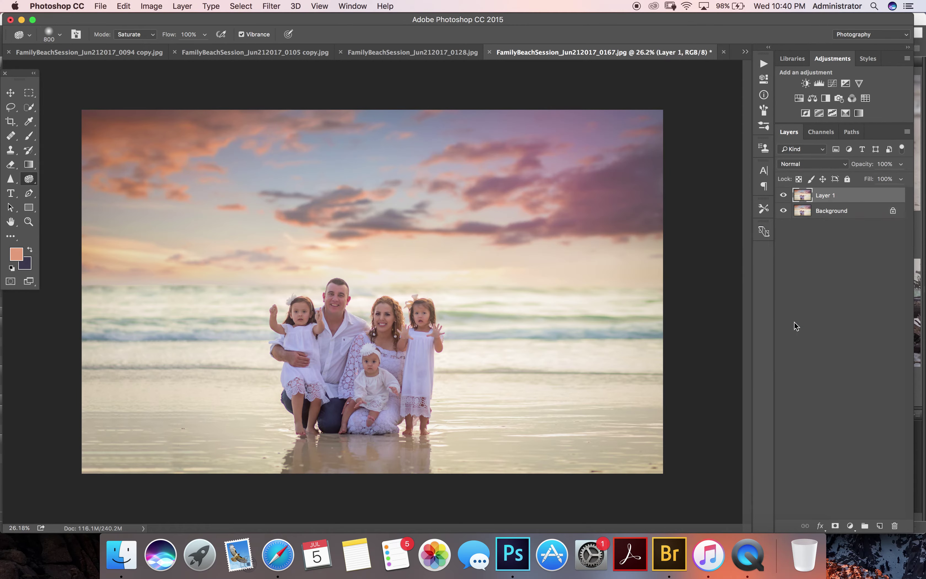
pyautogui.moveTo(542, 265); pyautogui.dragTo(546, 269)
pyautogui.moveTo(383, 270)
pyautogui.mouseDown()
pyautogui.moveTo(434, 236)
pyautogui.moveTo(550, 264)
pyautogui.moveTo(441, 249)
pyautogui.moveTo(596, 284)
pyautogui.mouseUp()
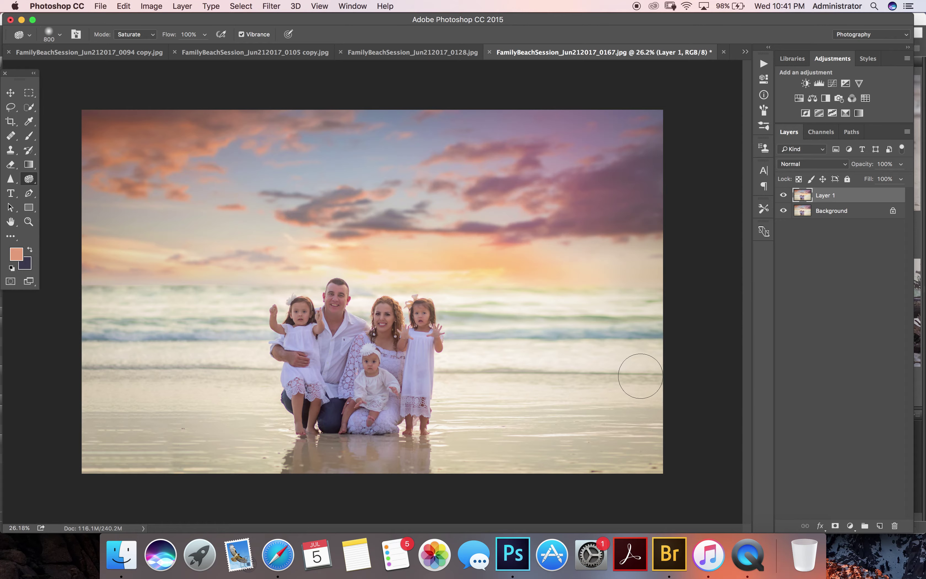
pyautogui.moveTo(310, 475); pyautogui.dragTo(454, 455)
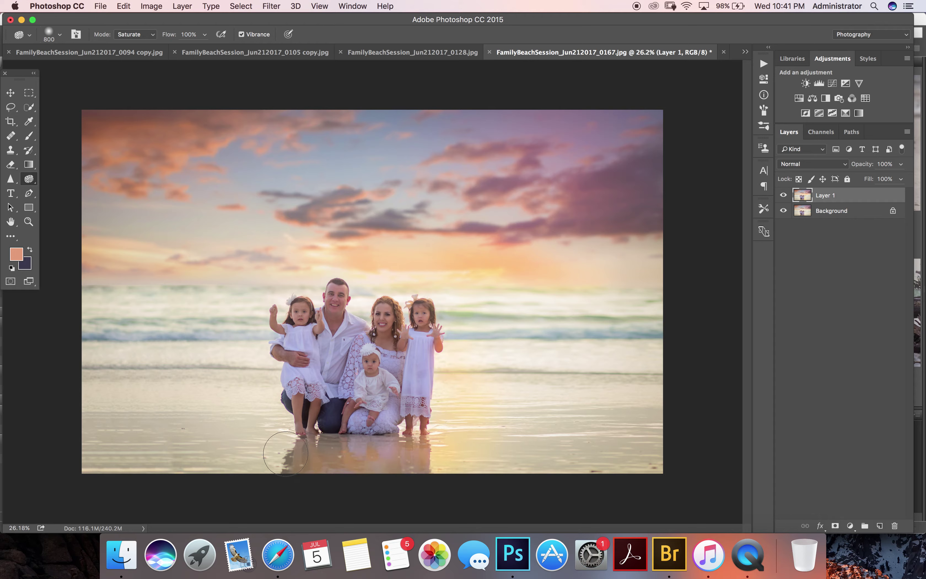
# - Lower Layer 1's opacity to 11%, compare before and after, and flatten the image
pyautogui.click(900, 164)
pyautogui.moveTo(859, 179); pyautogui.dragTo(857, 178)
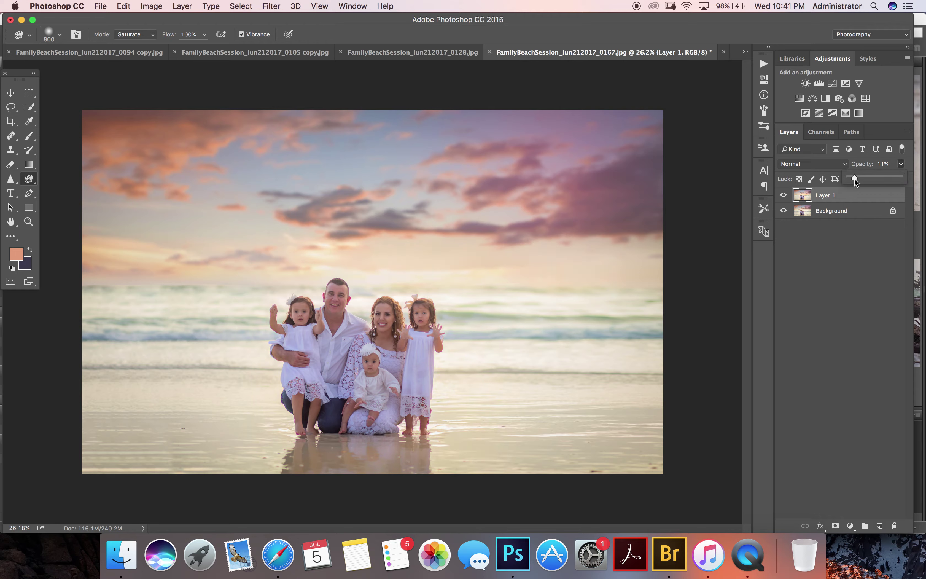
pyautogui.click(783, 195)
pyautogui.click(784, 196)
pyautogui.press('super+e')
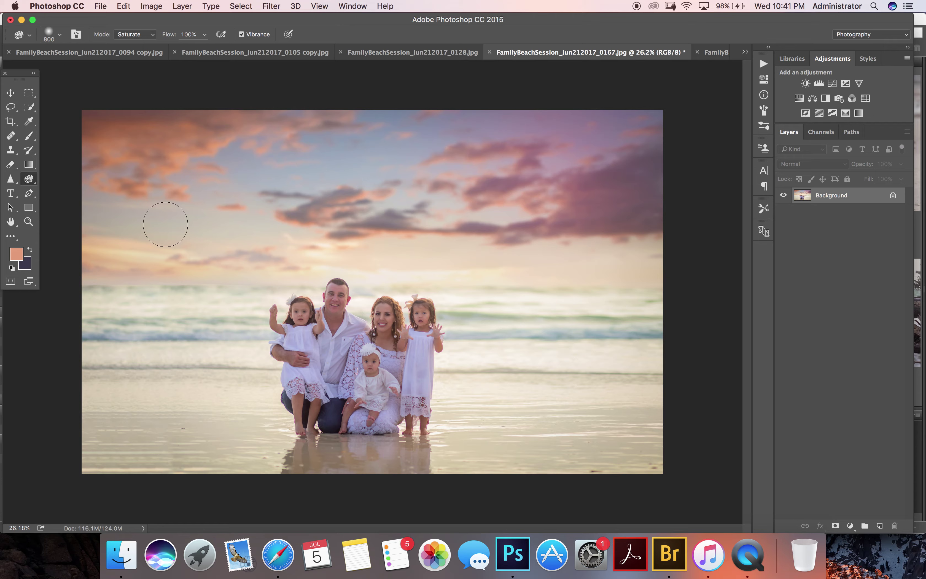
# - Sample a peach colour from the sky and lighten it as the foreground colour
pyautogui.press('b')
pyautogui.keyDown('alt'); pyautogui.click(137, 259); pyautogui.keyUp('alt')
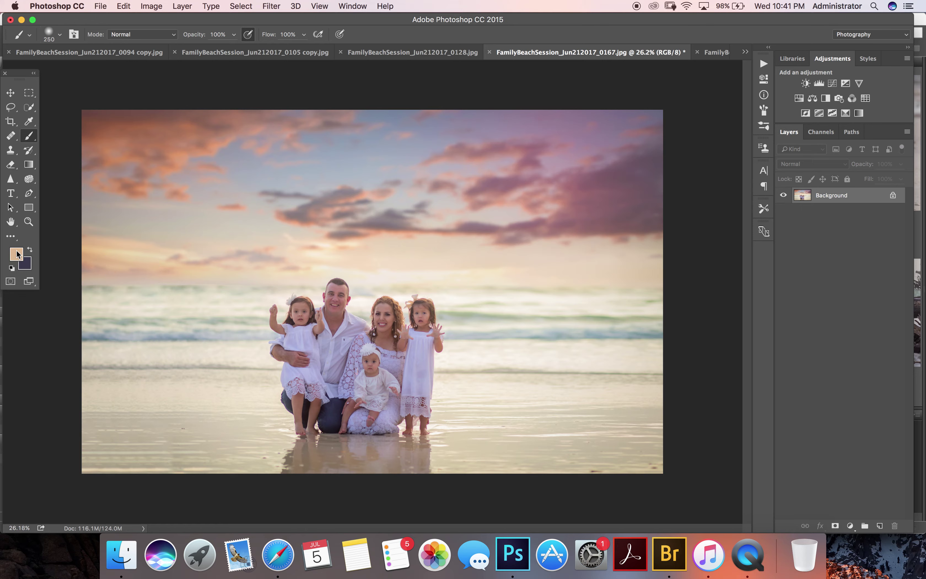
pyautogui.click(18, 255)
pyautogui.moveTo(650, 64); pyautogui.dragTo(648, 49)
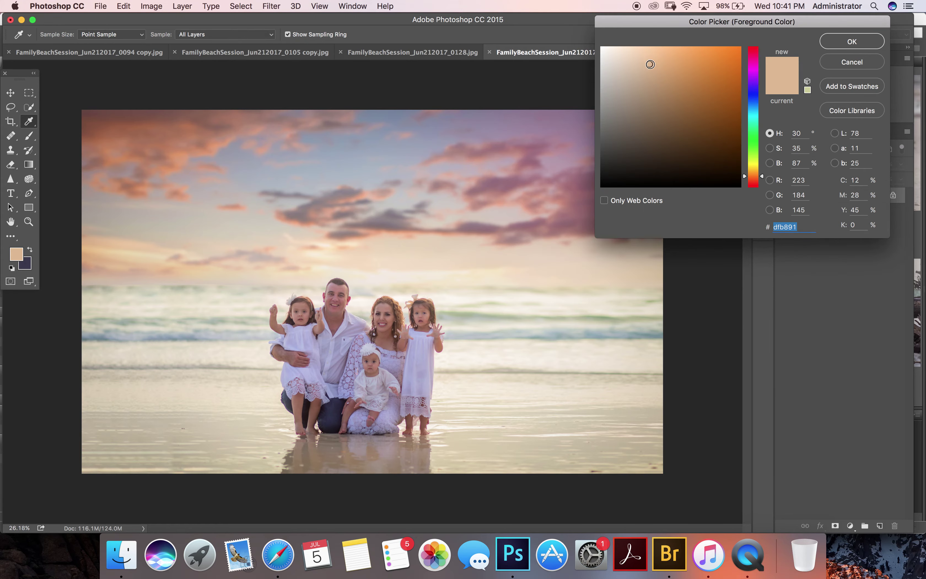
pyautogui.click(862, 39)
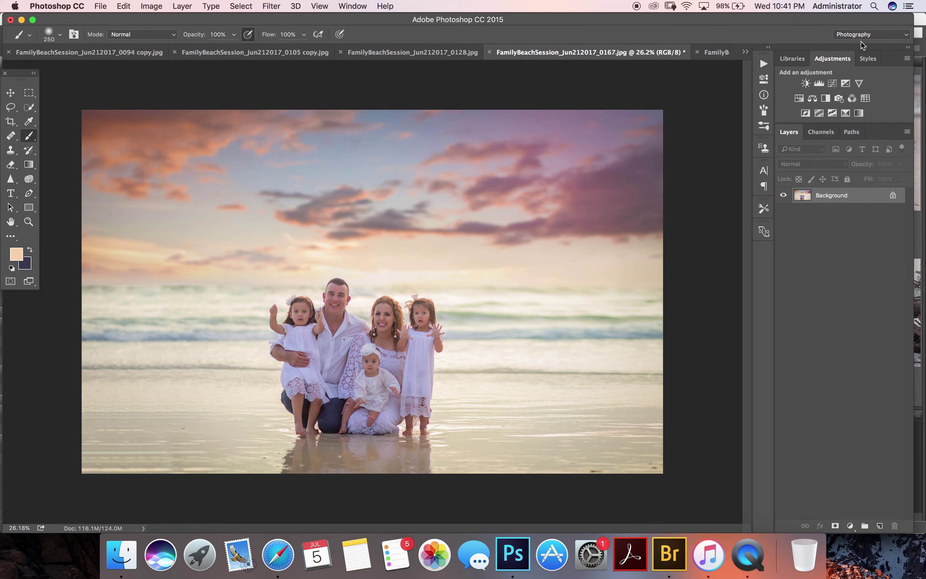
# - Add a radial Gradient Fill layer in the light peach colour
pyautogui.click(852, 526)
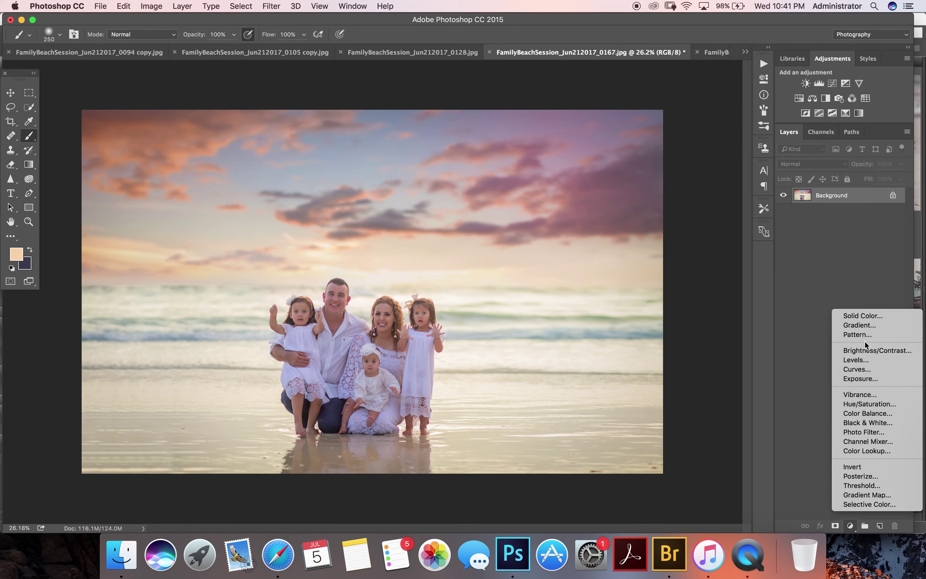
pyautogui.click(863, 328)
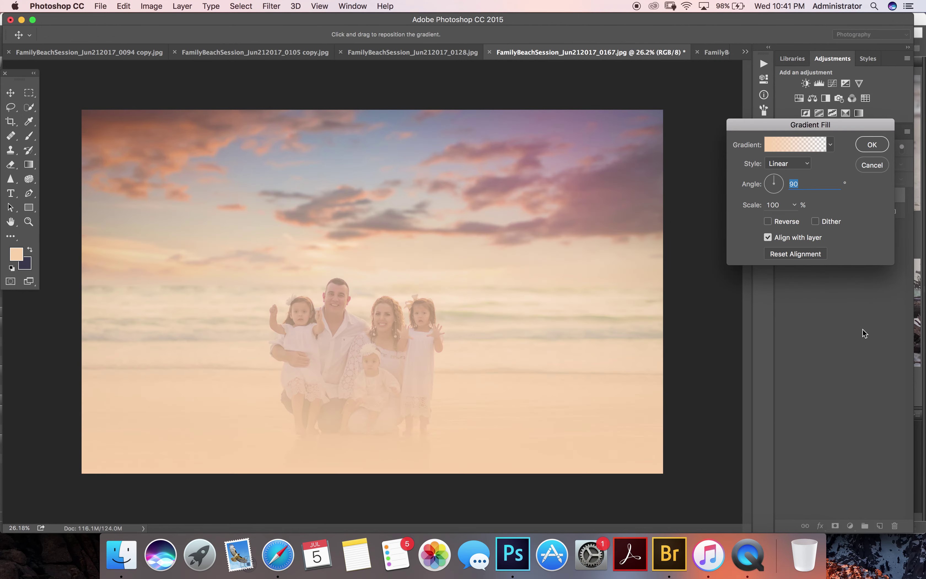
pyautogui.click(780, 167)
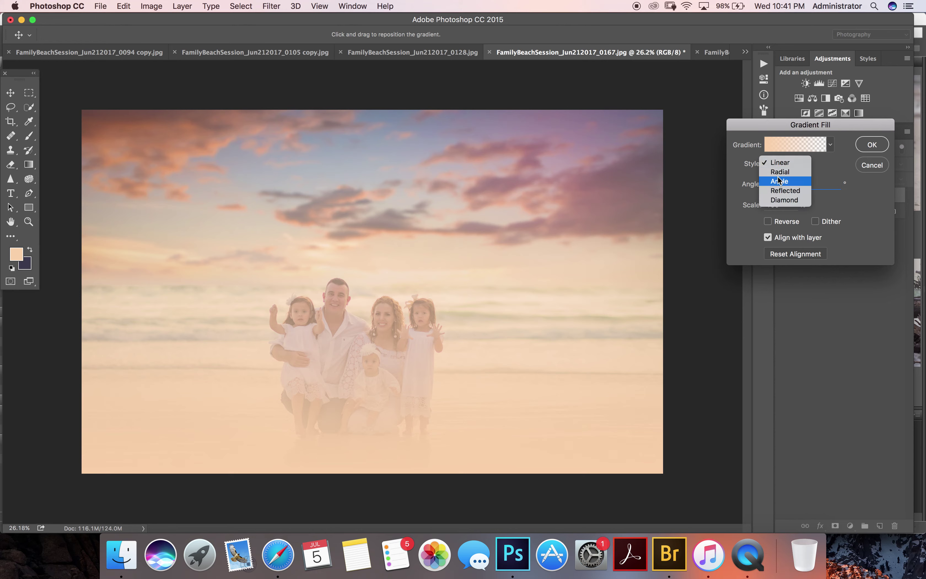
pyautogui.click(778, 172)
pyautogui.click(872, 145)
pyautogui.press('b')
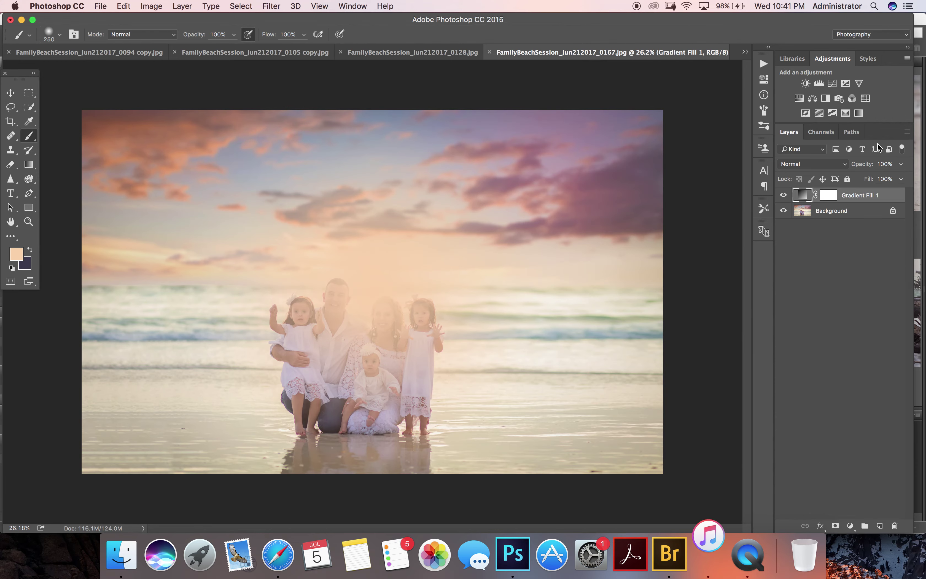
# - Move the radial peach glow down over the family and set its opacity to 22%
pyautogui.doubleClick(802, 195)
pyautogui.moveTo(391, 306); pyautogui.dragTo(399, 343)
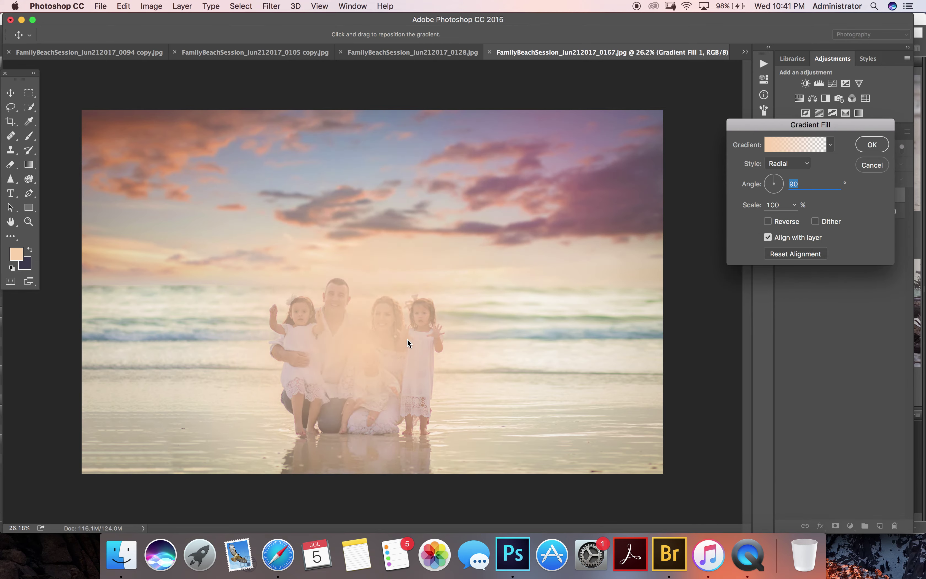
pyautogui.click(869, 144)
pyautogui.click(901, 164)
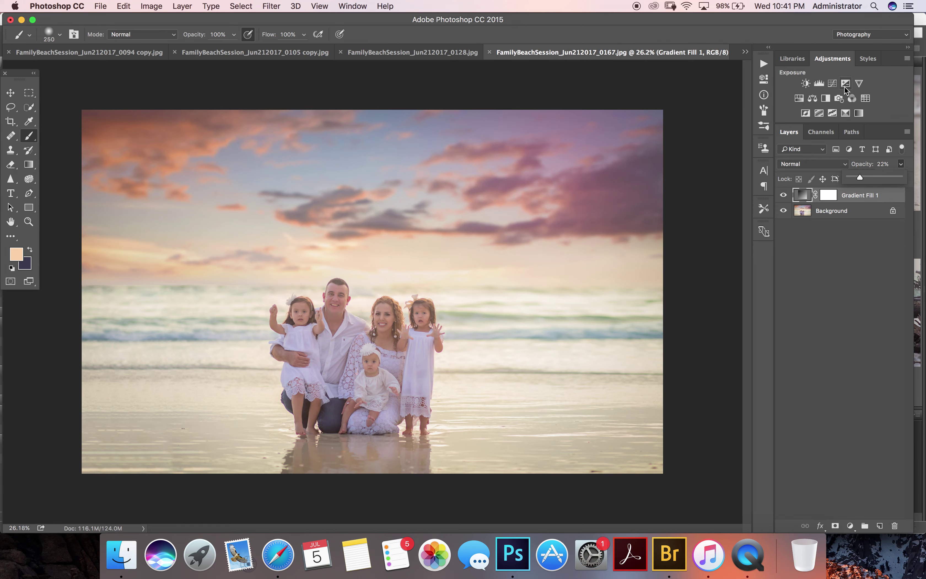
pyautogui.click(819, 82)
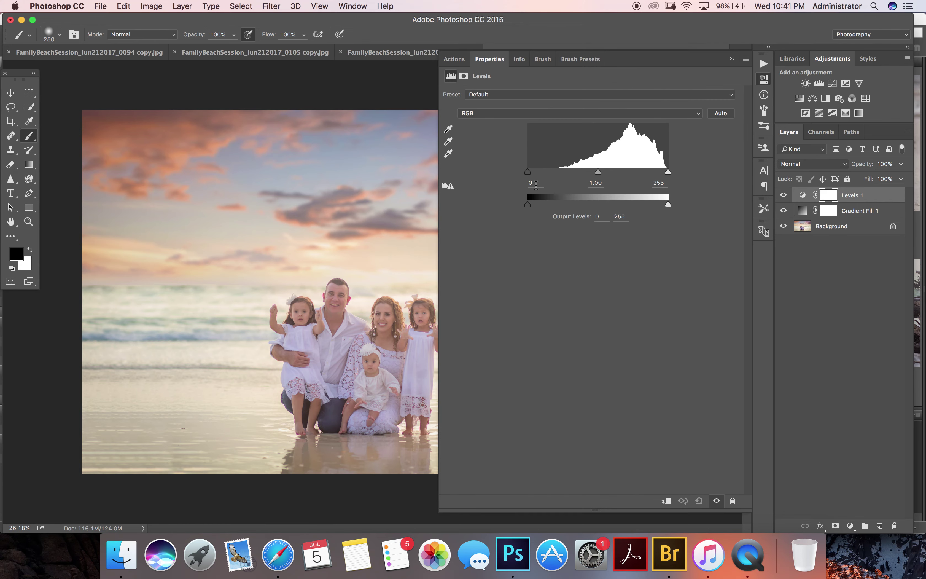
# - Raise the Levels black input slider to 14 to deepen the blacks
pyautogui.moveTo(528, 172); pyautogui.dragTo(534, 173)
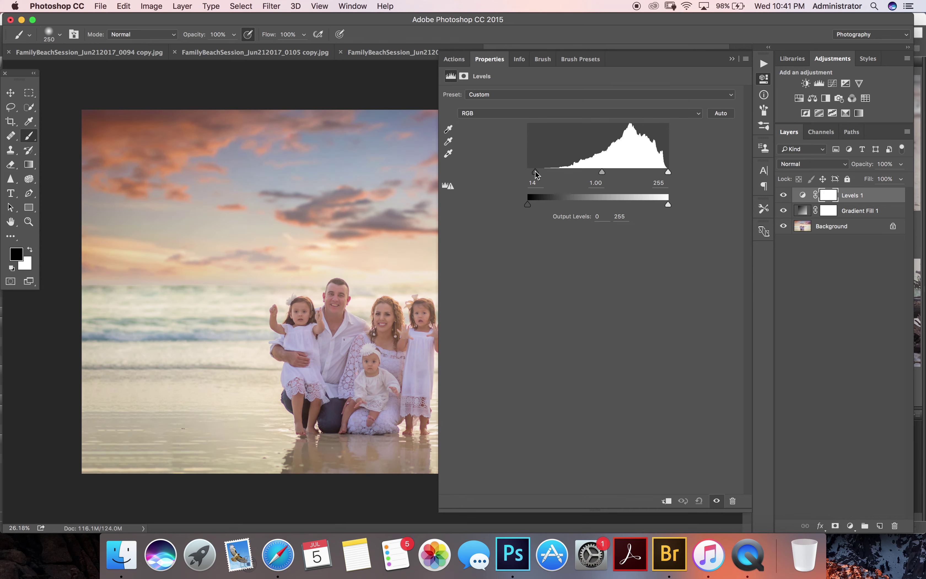
pyautogui.scroll(2, 371, 337)
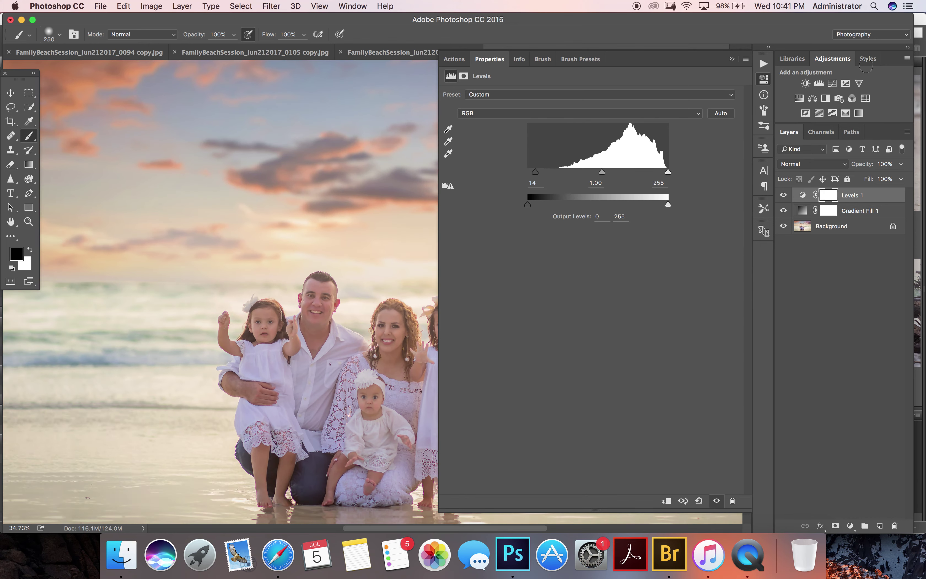
pyautogui.click(764, 78)
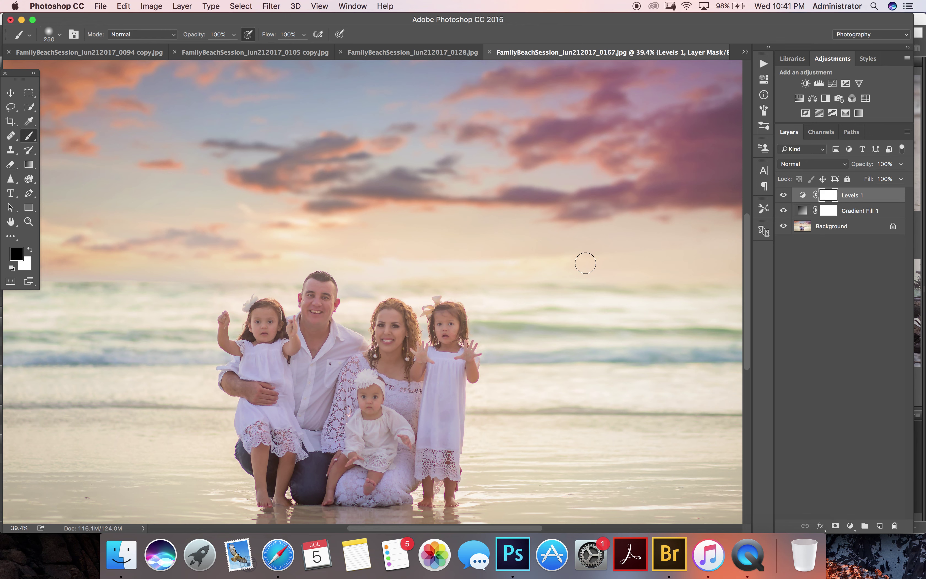
pyautogui.scroll(-1, 585, 263)
# - Compare the peach glow on and off, then fade Gradient Fill 1 to 7% opacity
pyautogui.click(783, 211)
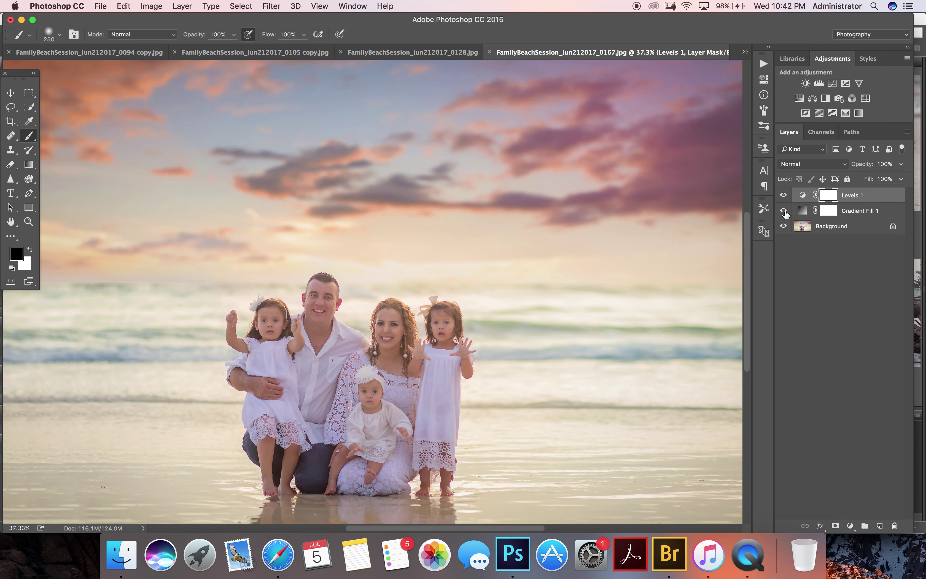
pyautogui.scroll(-1, 548, 282)
pyautogui.scroll(-2, 548, 282)
pyautogui.click(861, 210)
pyautogui.click(901, 164)
pyautogui.moveTo(907, 177); pyautogui.dragTo(857, 177)
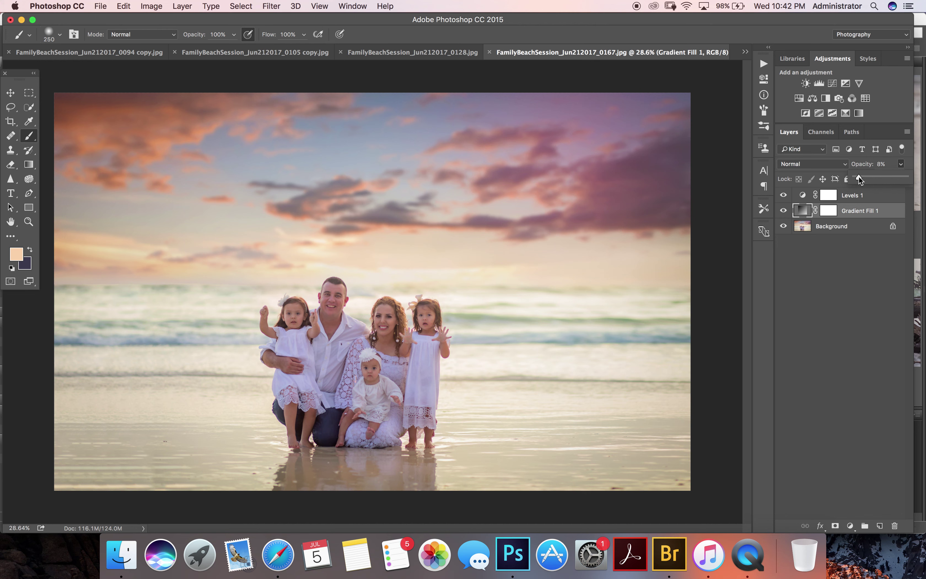
pyautogui.moveTo(859, 178); pyautogui.dragTo(858, 178)
# - Flatten all layers into a single Background layer
pyautogui.scroll(-3, 657, 335)
pyautogui.scroll(-1, 658, 336)
pyautogui.scroll(1, 658, 336)
pyautogui.scroll(1, 658, 336)
pyautogui.scroll(-1, 658, 336)
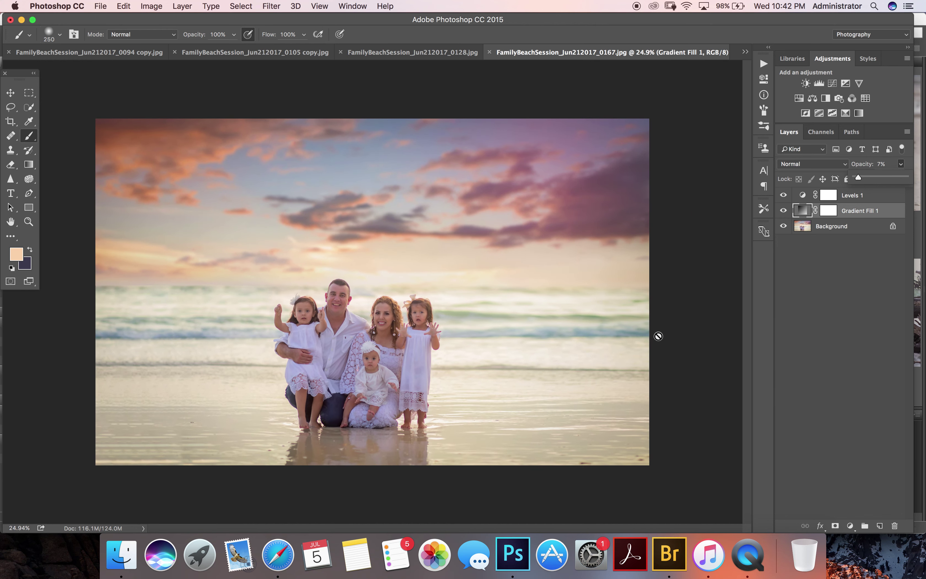
pyautogui.rightClick(834, 226)
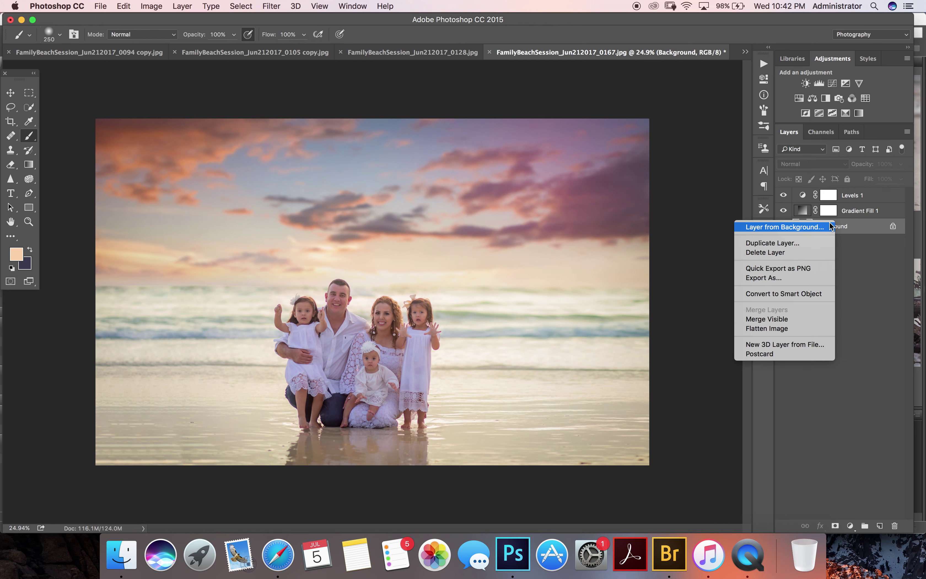
pyautogui.click(798, 328)
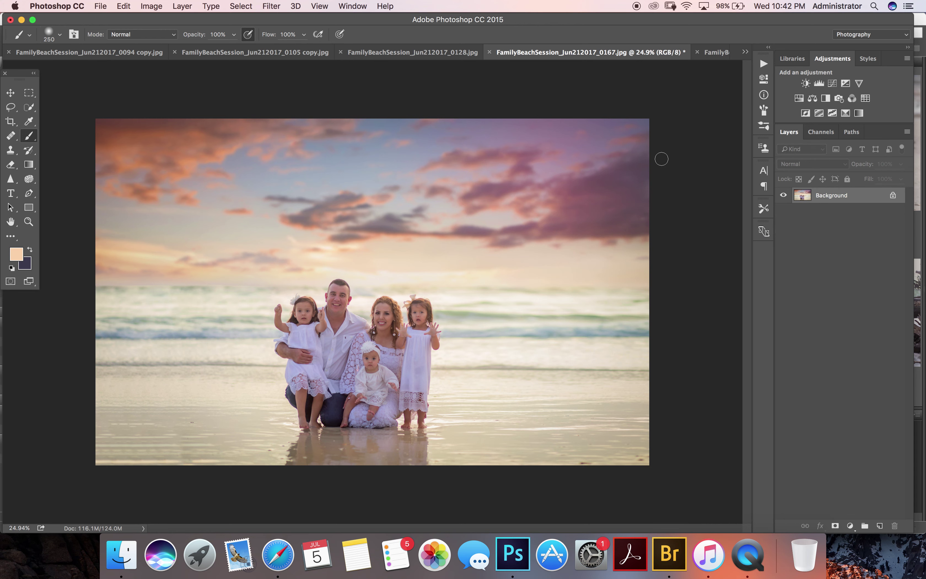